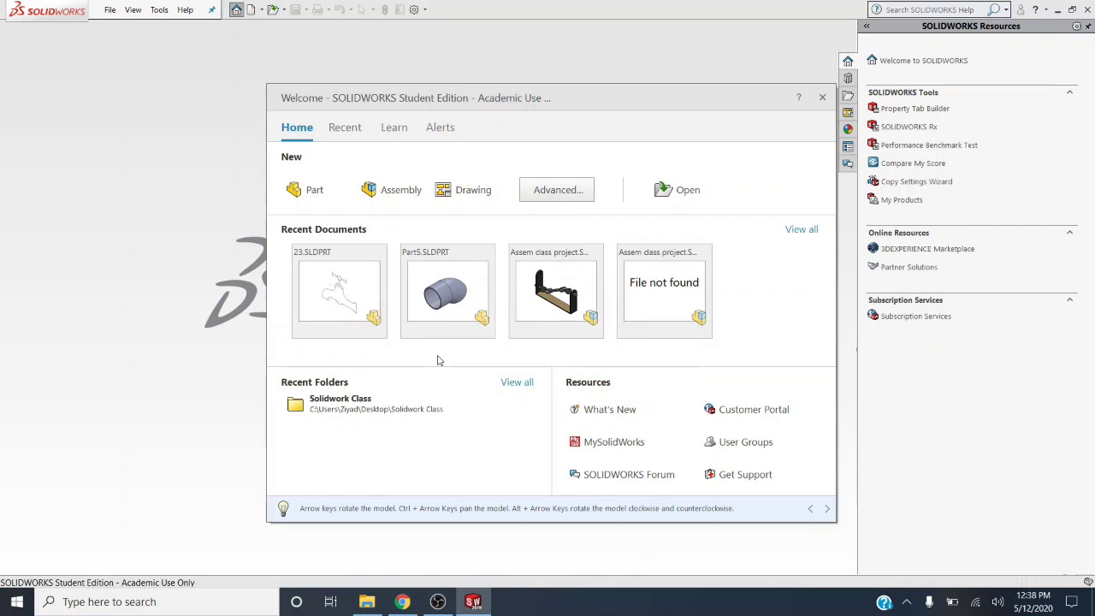
Create a new part document, Part1, from the Welcome dialog.
mouse_move(360, 271)
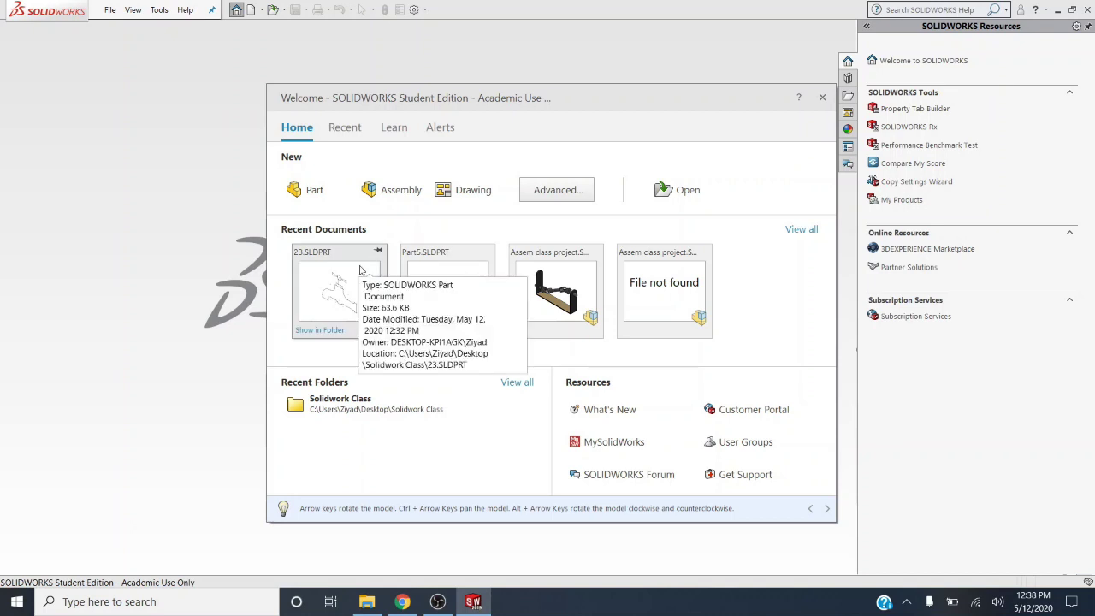
click(319, 190)
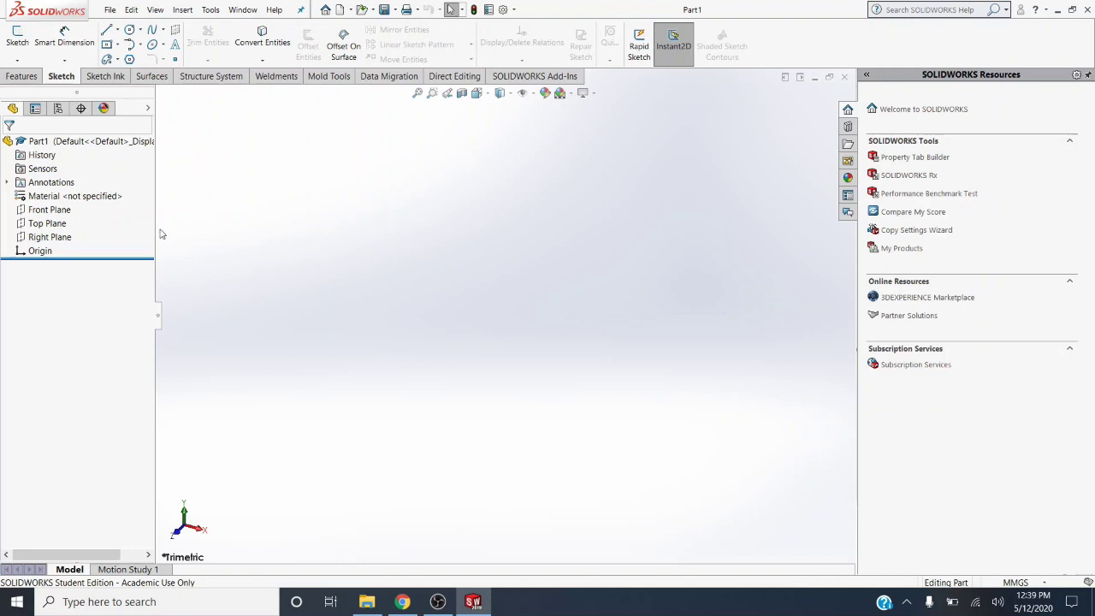
Start a sketch on the Front Plane viewed normal to, with Center Rectangle selected.
click(60, 212)
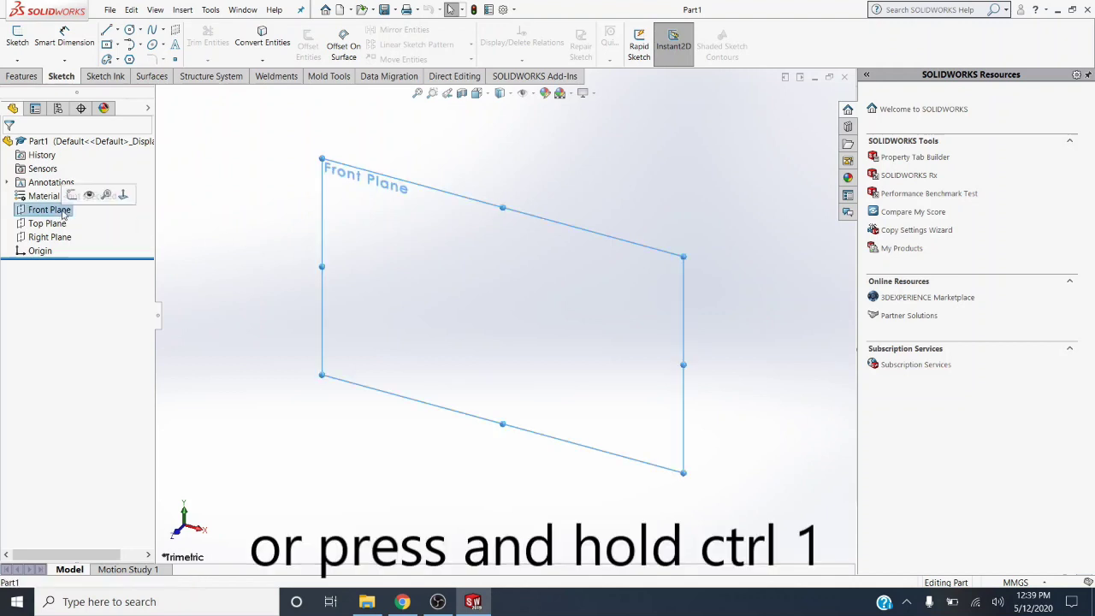
click(122, 195)
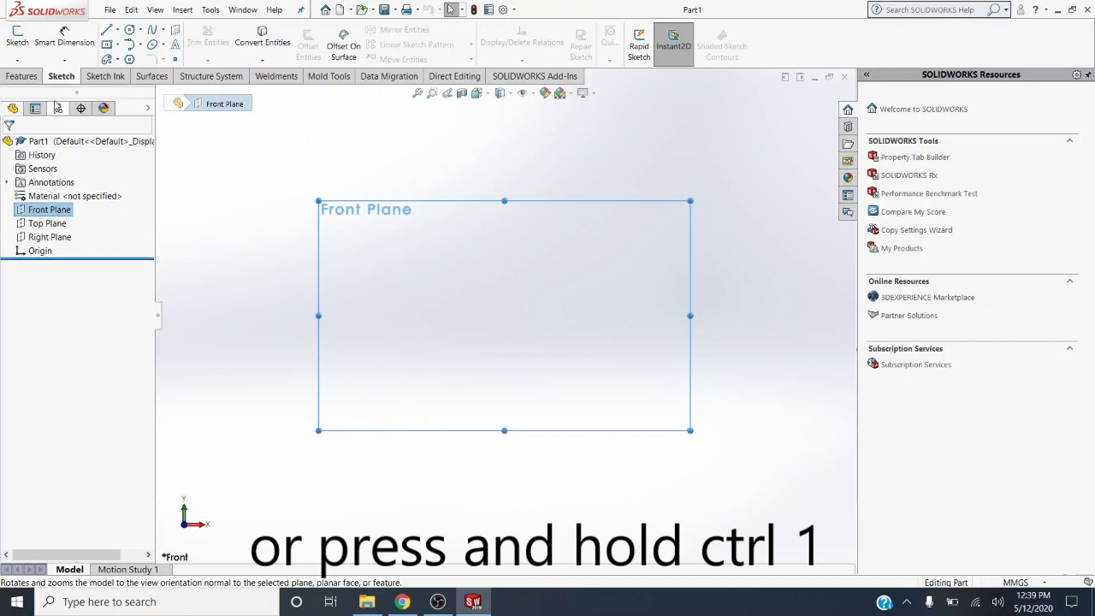
click(17, 39)
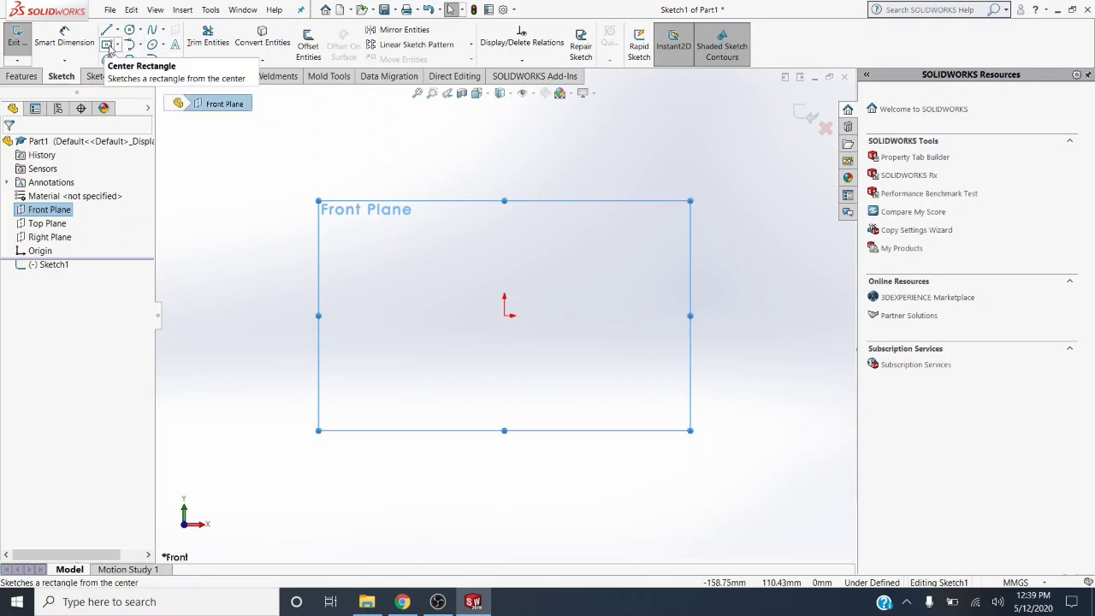
click(108, 47)
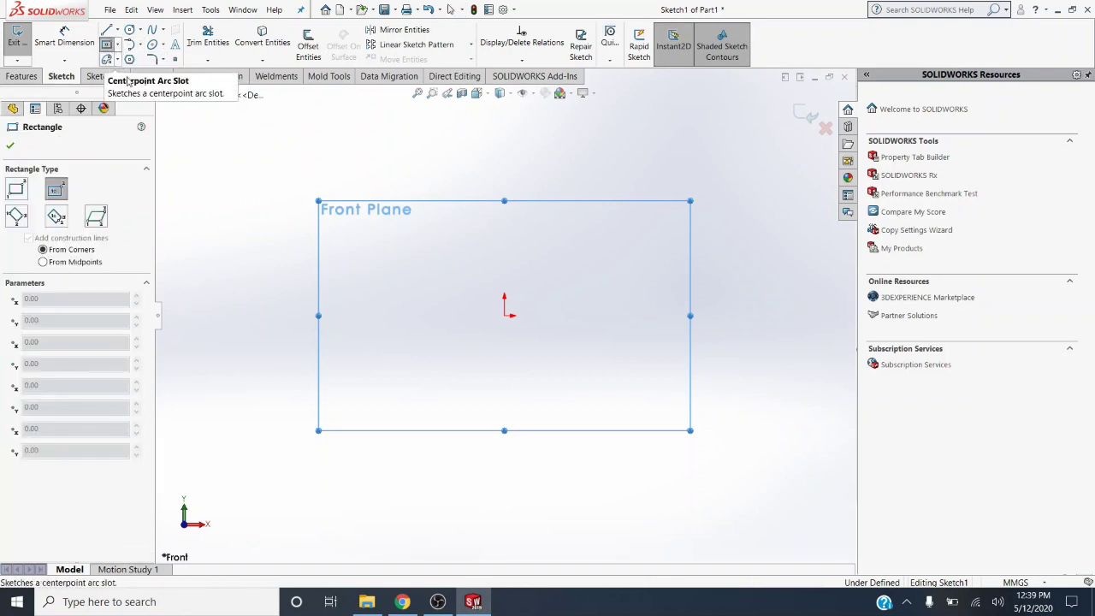
Draw a centre rectangle on the origin and confirm the document uses MMGS units.
click(505, 316)
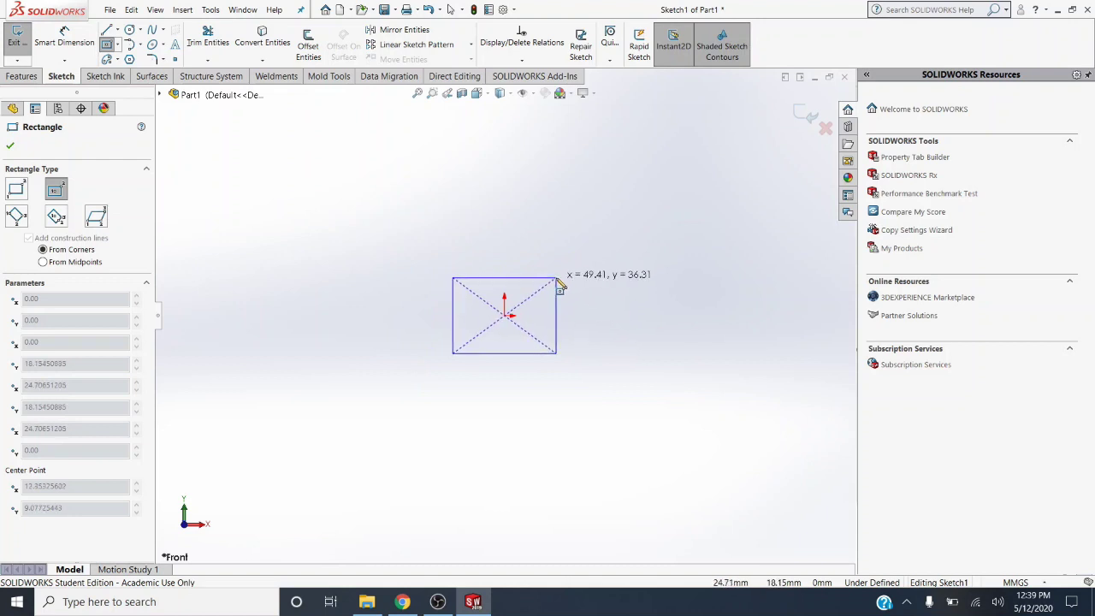
click(557, 279)
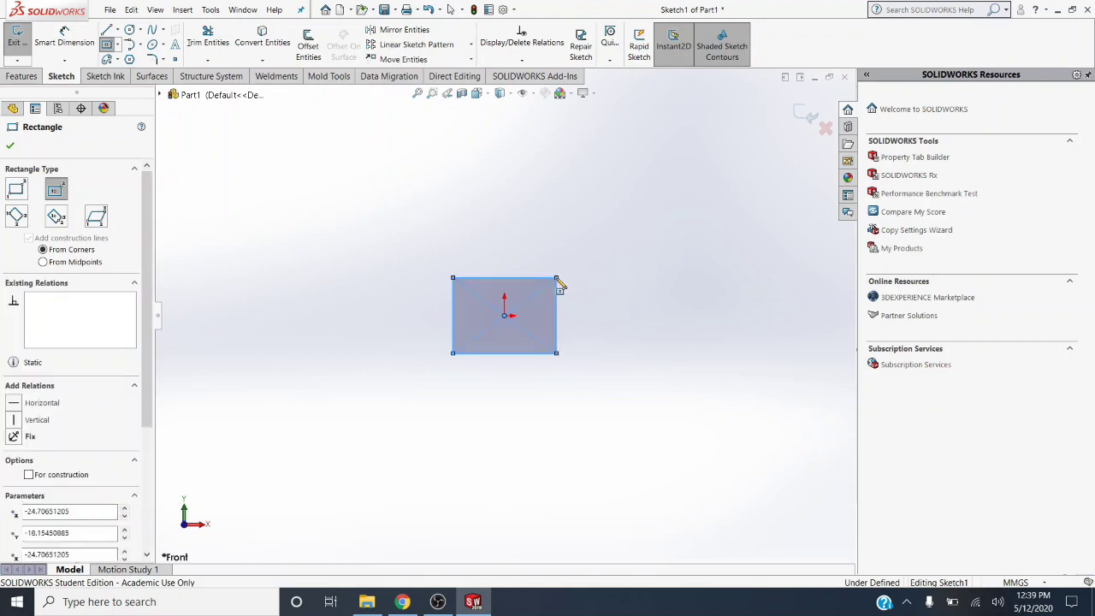
click(1015, 583)
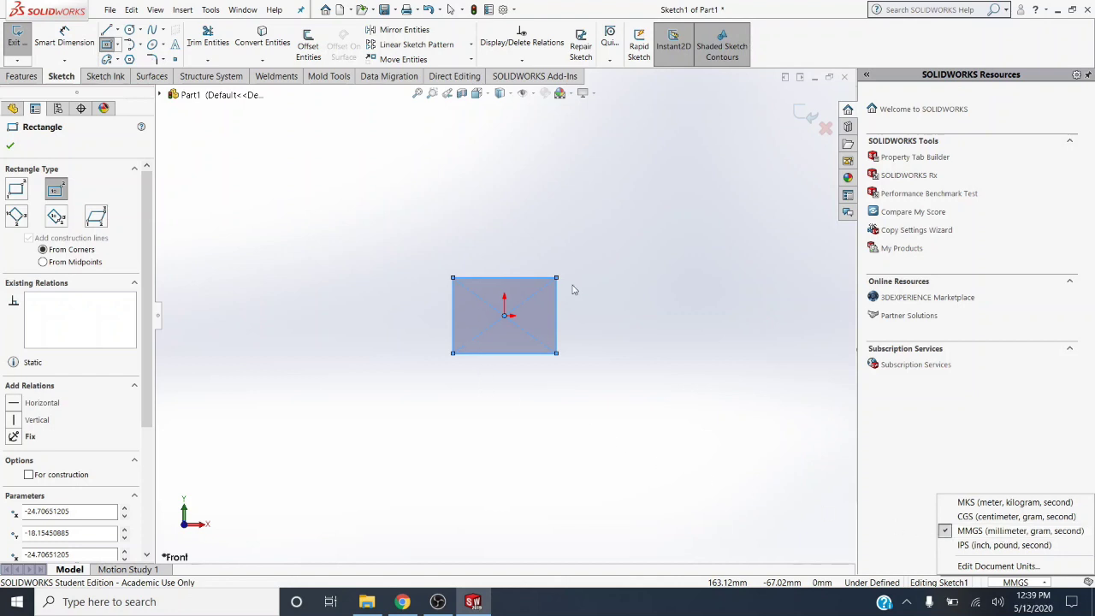
click(533, 371)
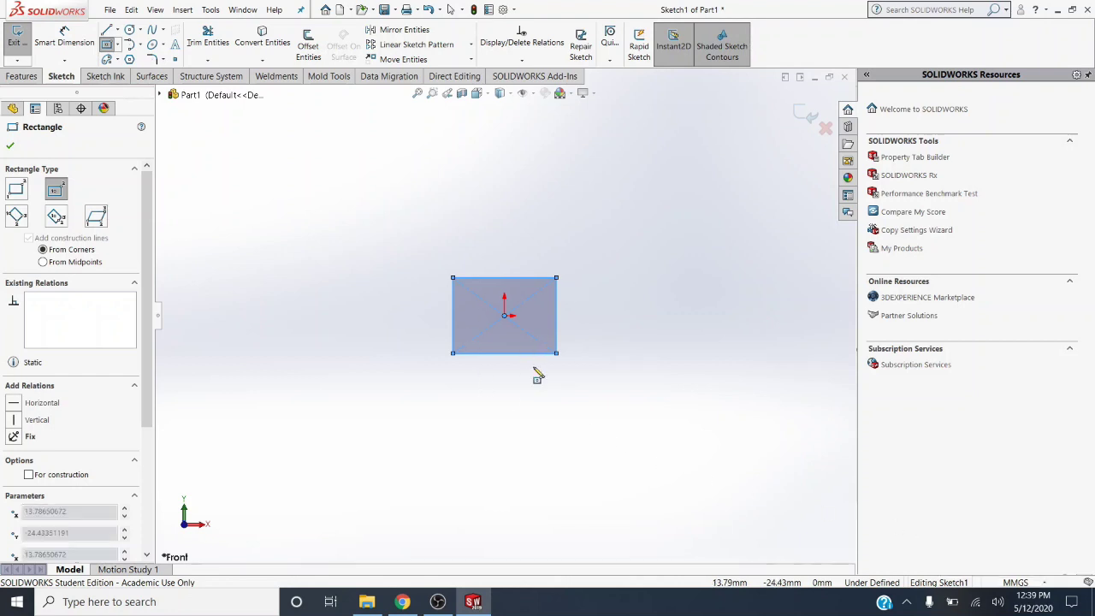
click(533, 368)
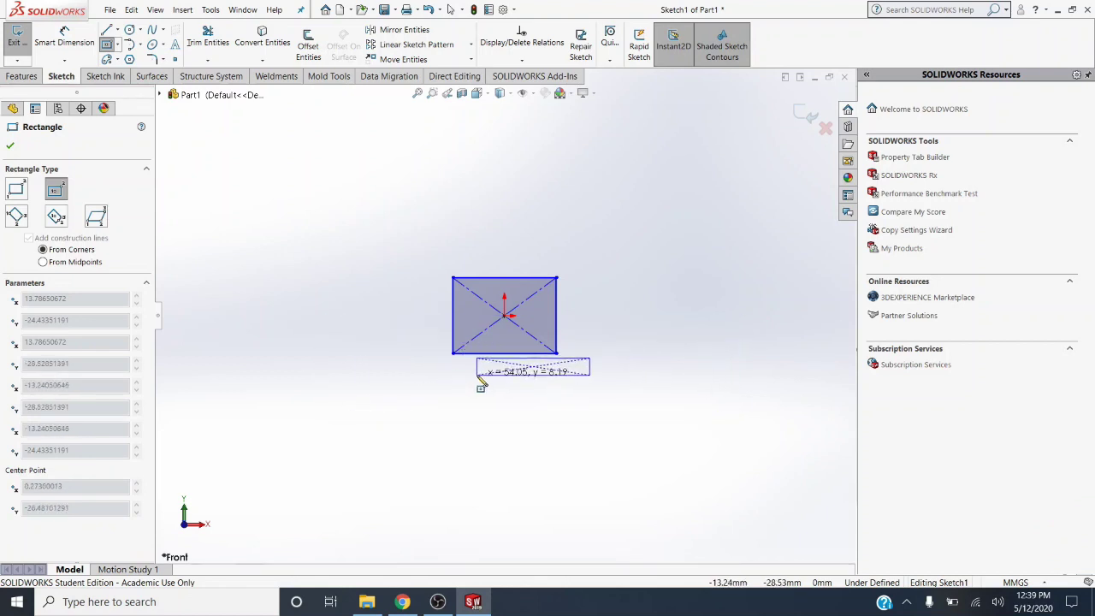
key(Escape)
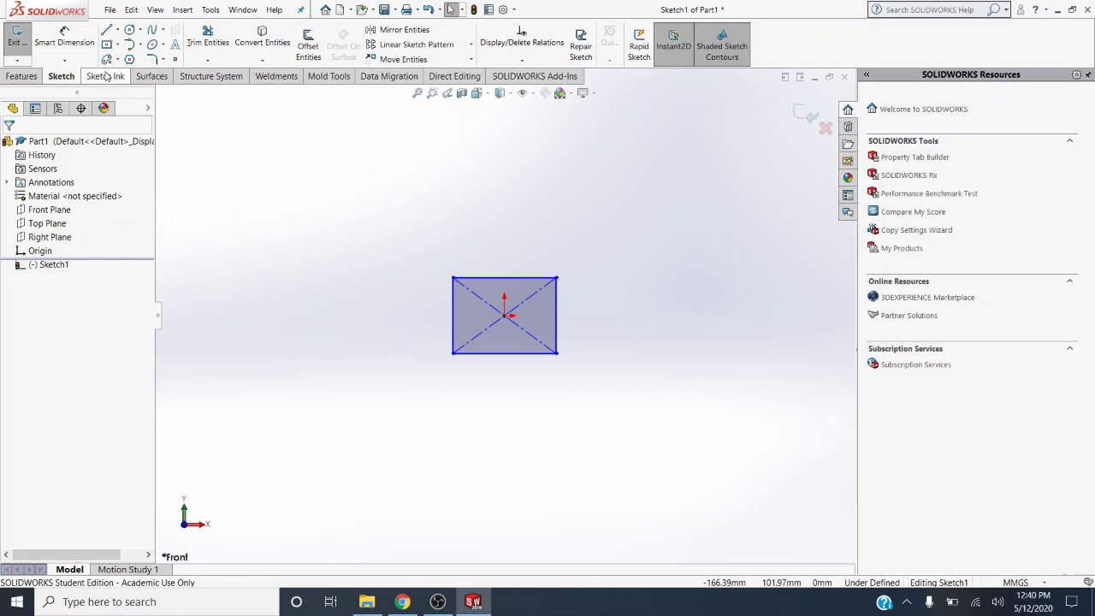
click(77, 41)
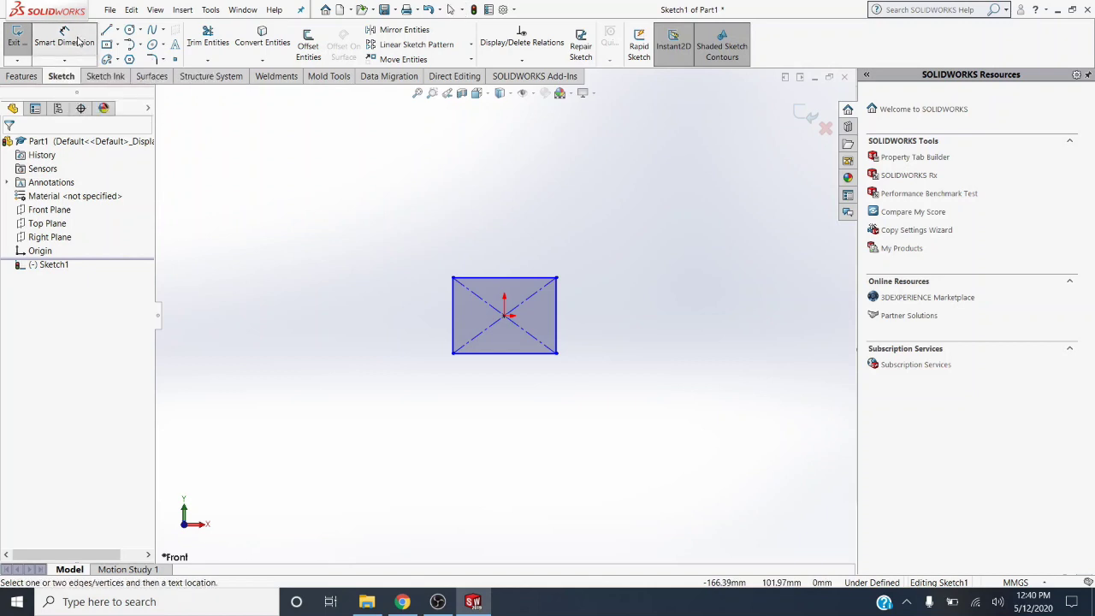
Dimension the rectangle's top and right edges at 4 mm each.
click(525, 278)
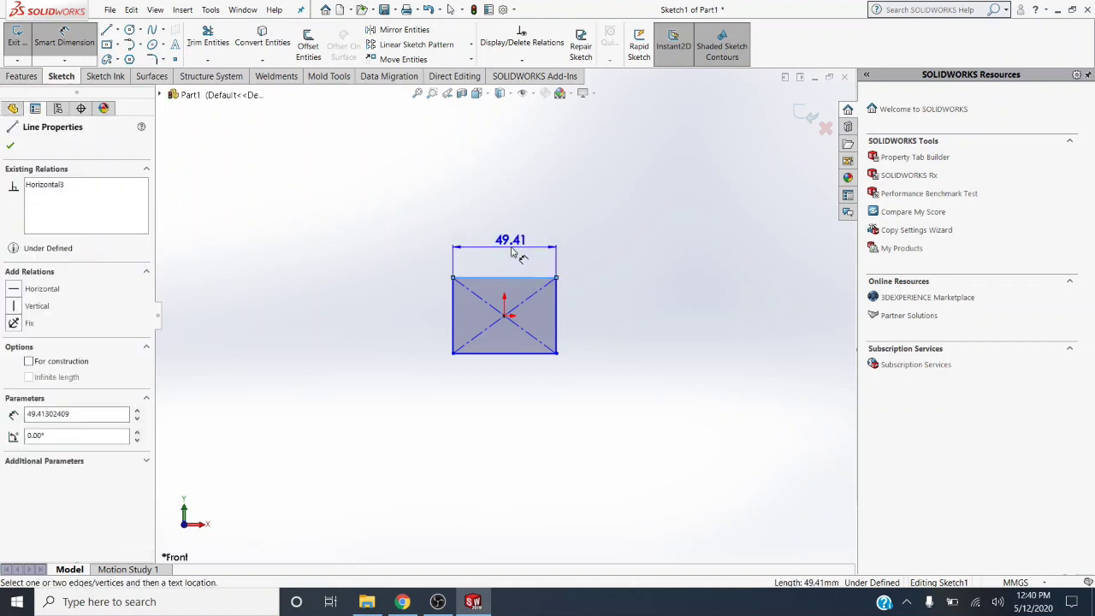
click(512, 251)
text(4)
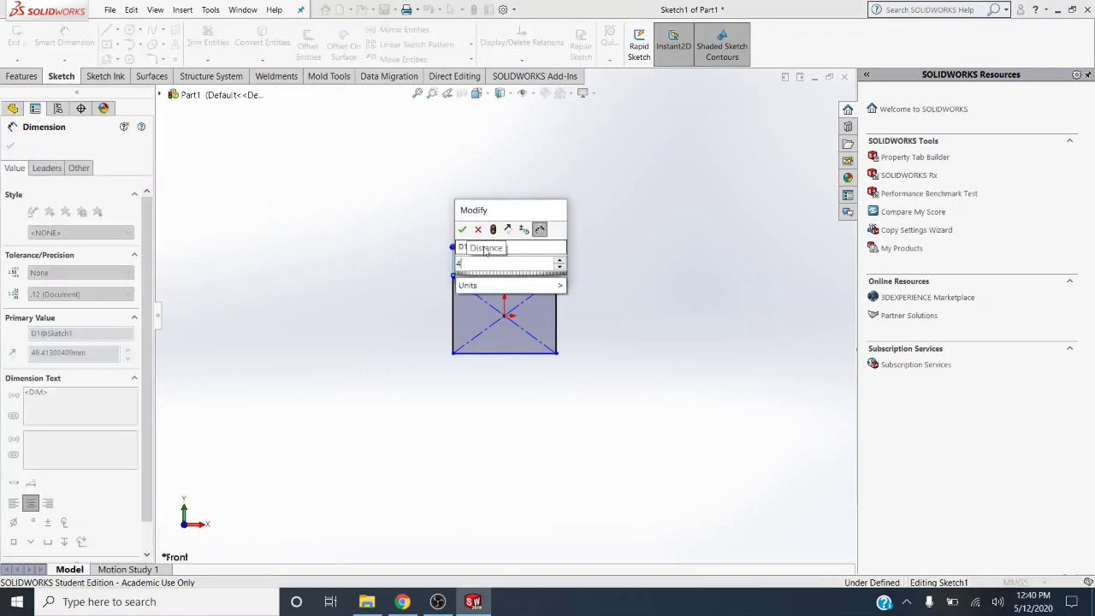
click(463, 231)
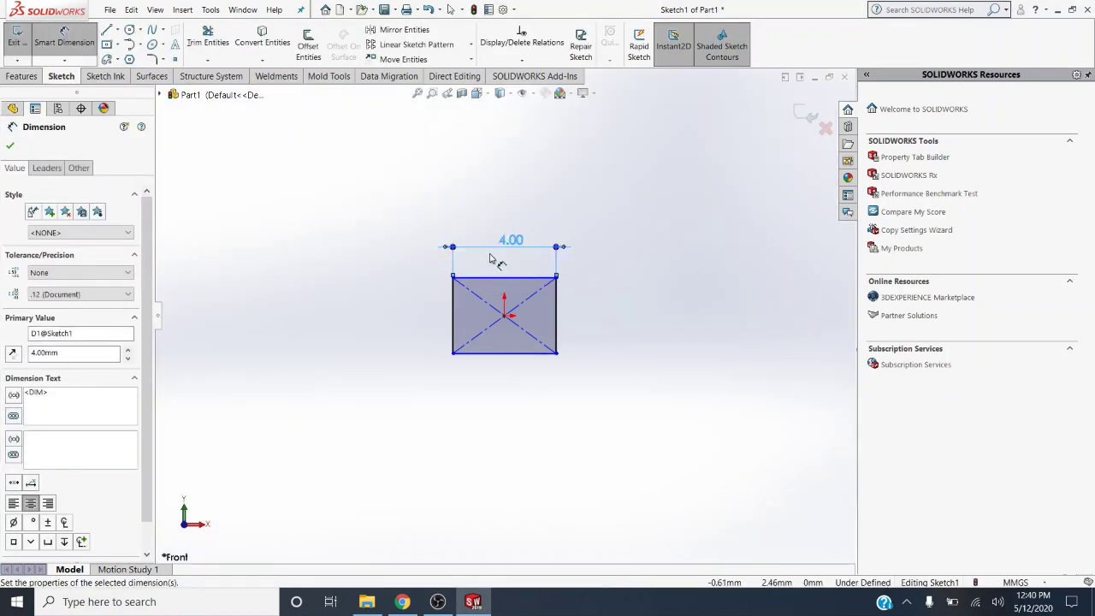
click(557, 320)
click(590, 325)
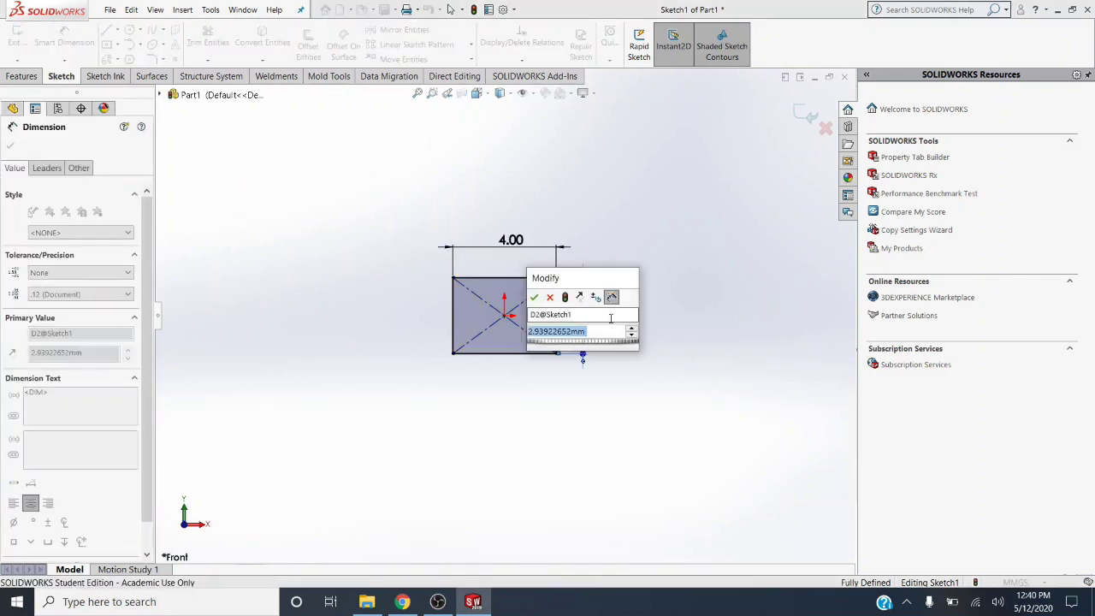
text(4)
click(534, 297)
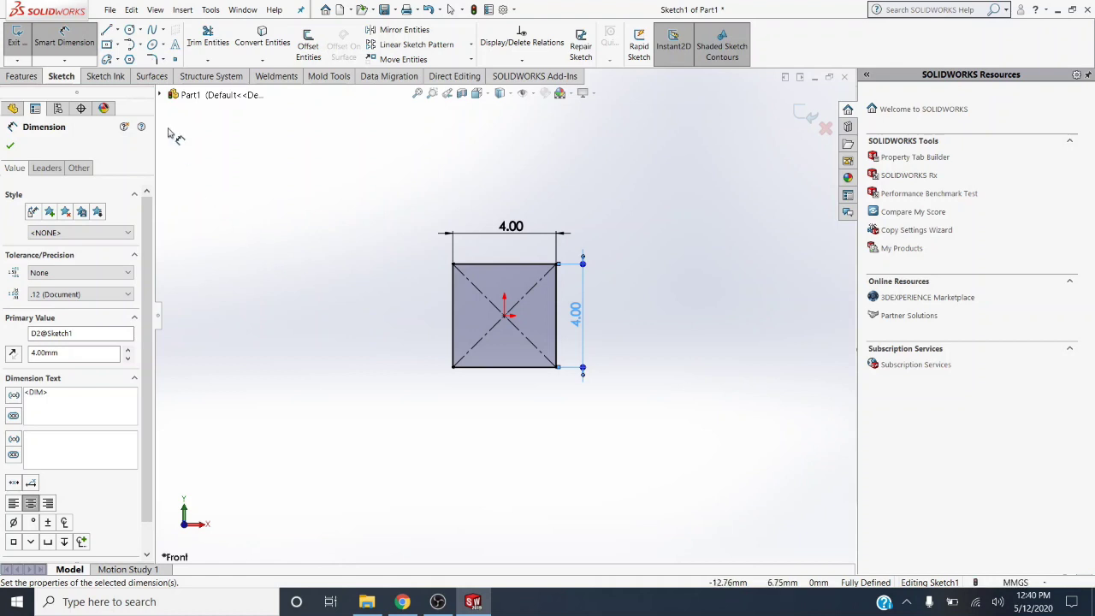
Draw a smaller centre rectangle from the origin to a diagonal point, set as construction geometry.
click(108, 45)
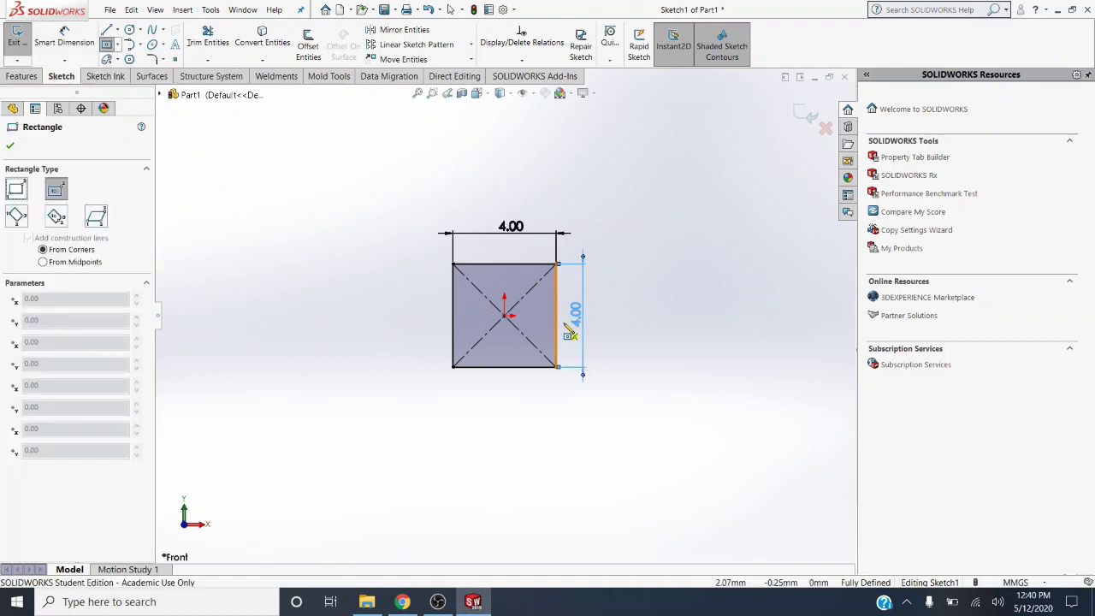
scroll(569, 323, down, 1)
scroll(497, 285, down, 4)
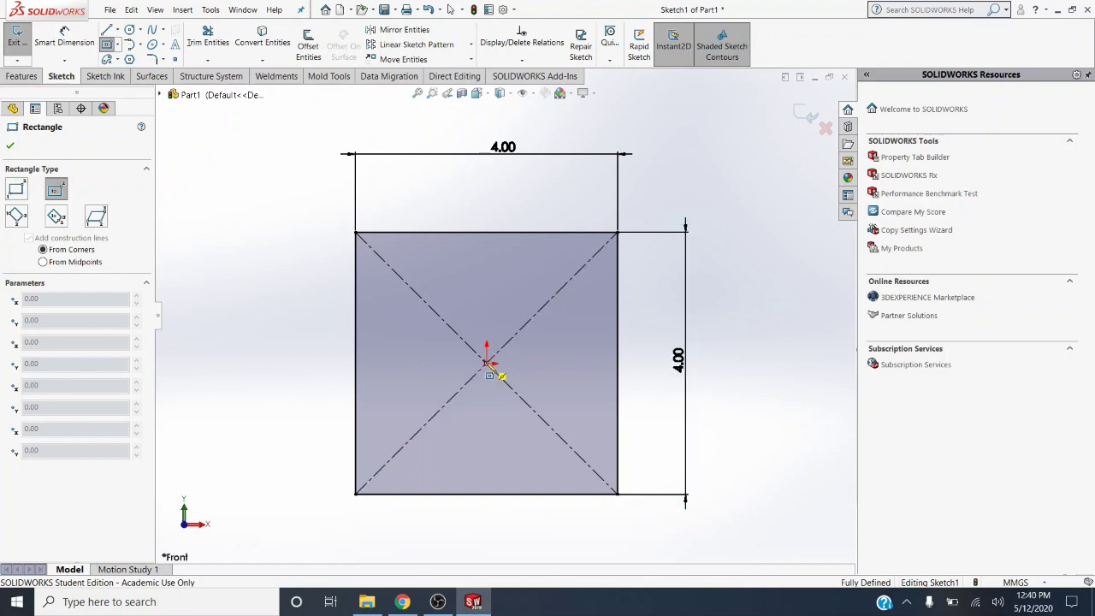
click(488, 364)
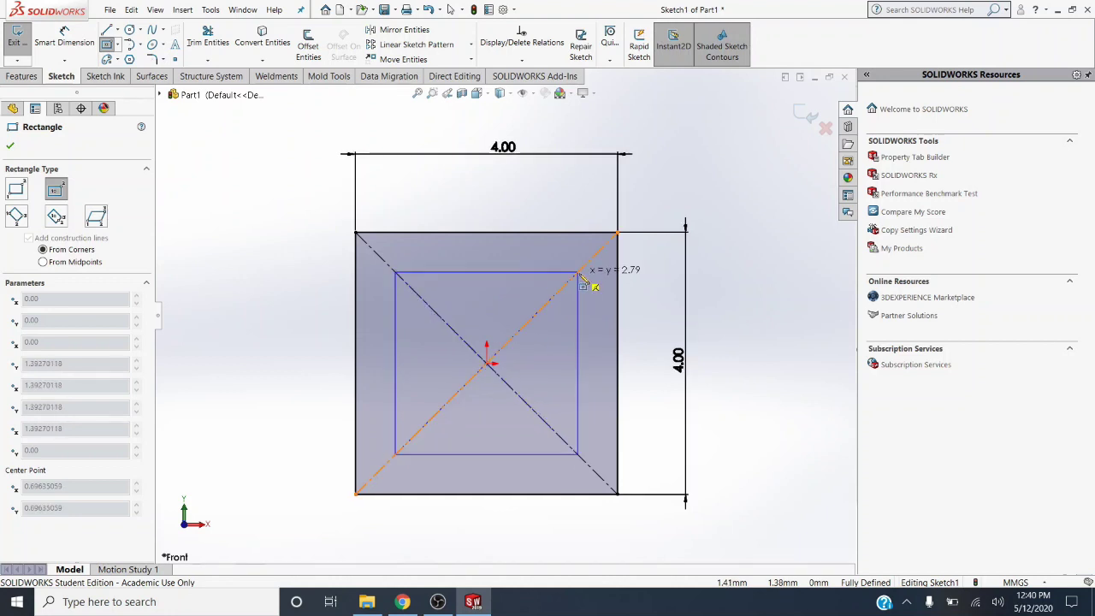
click(580, 274)
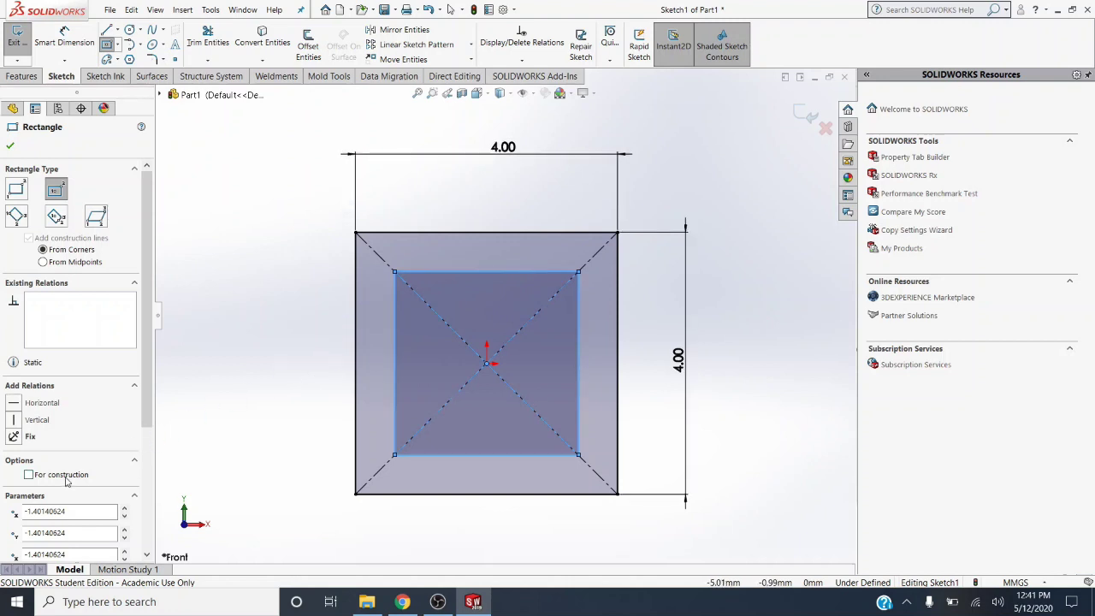
click(29, 475)
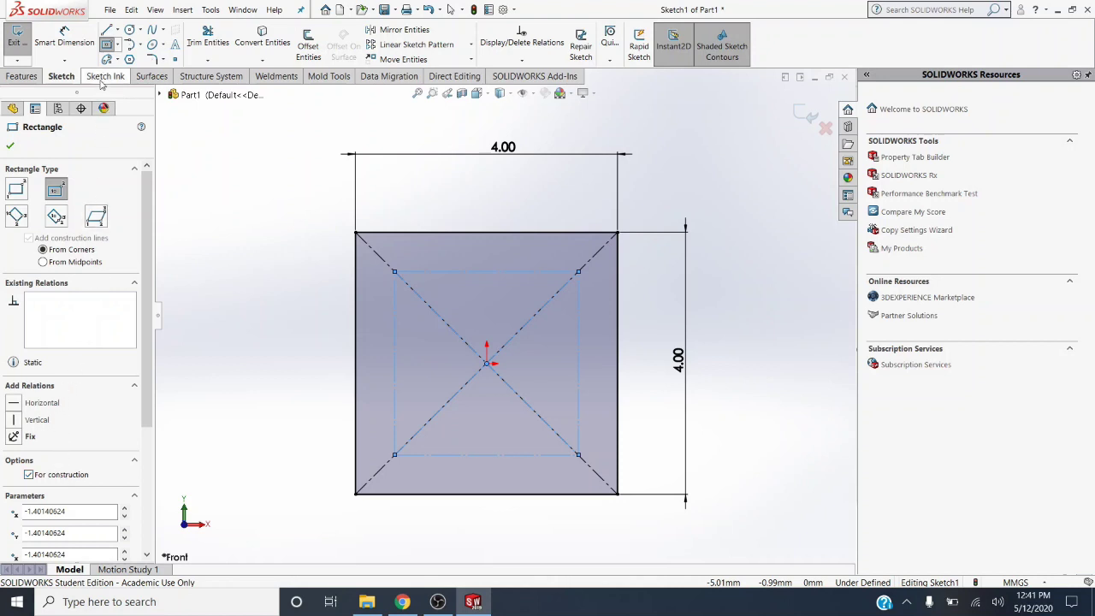
click(72, 46)
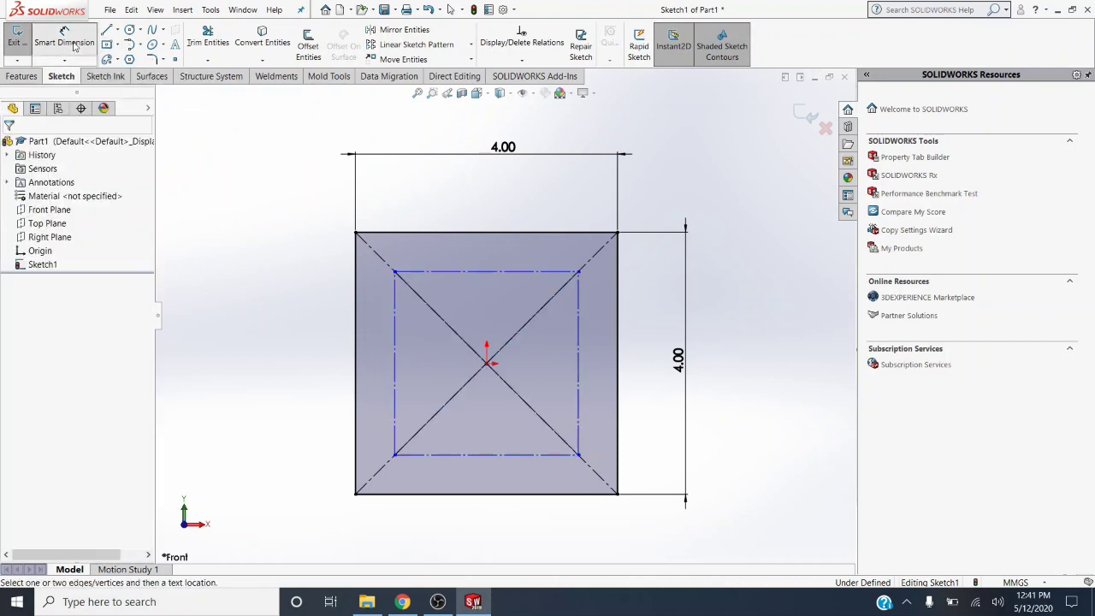
Give the inner construction rectangle's top edge a 3 mm width dimension, skipping the height.
click(479, 272)
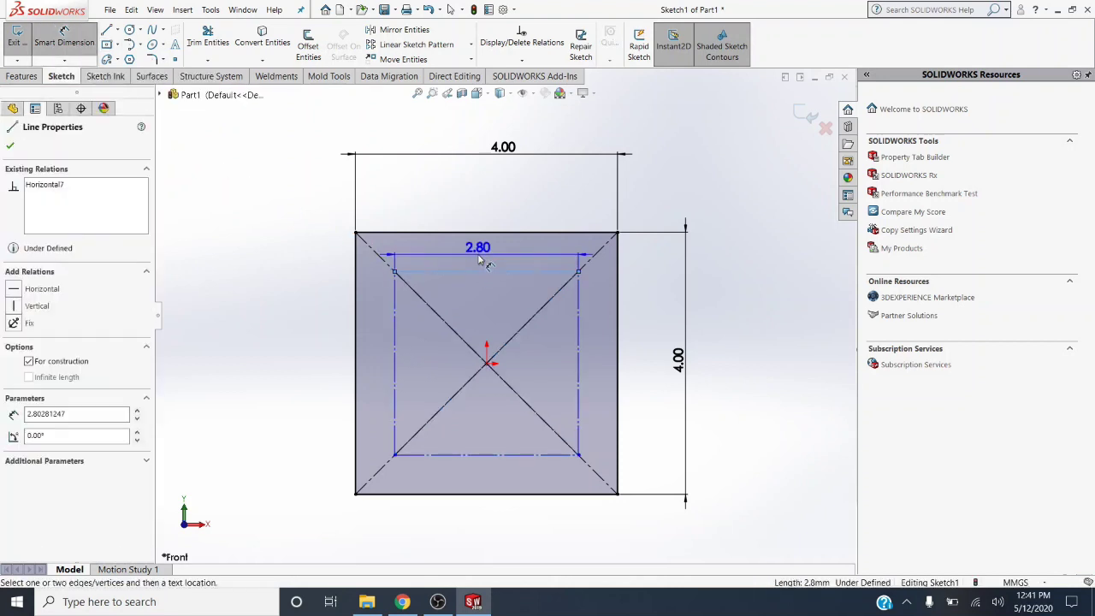
click(479, 255)
text(3)
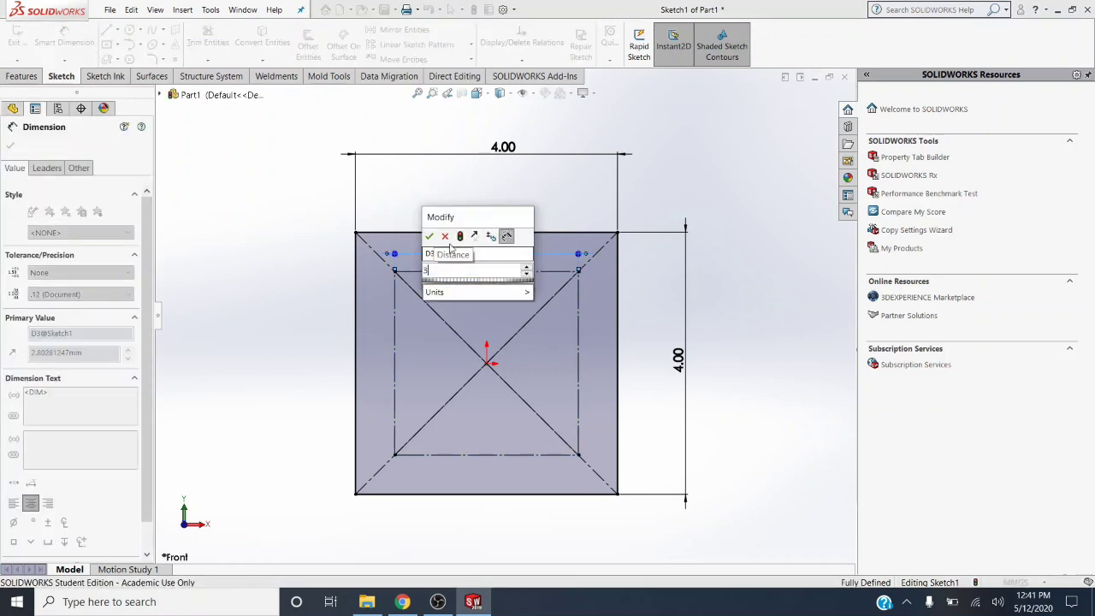
key(Return)
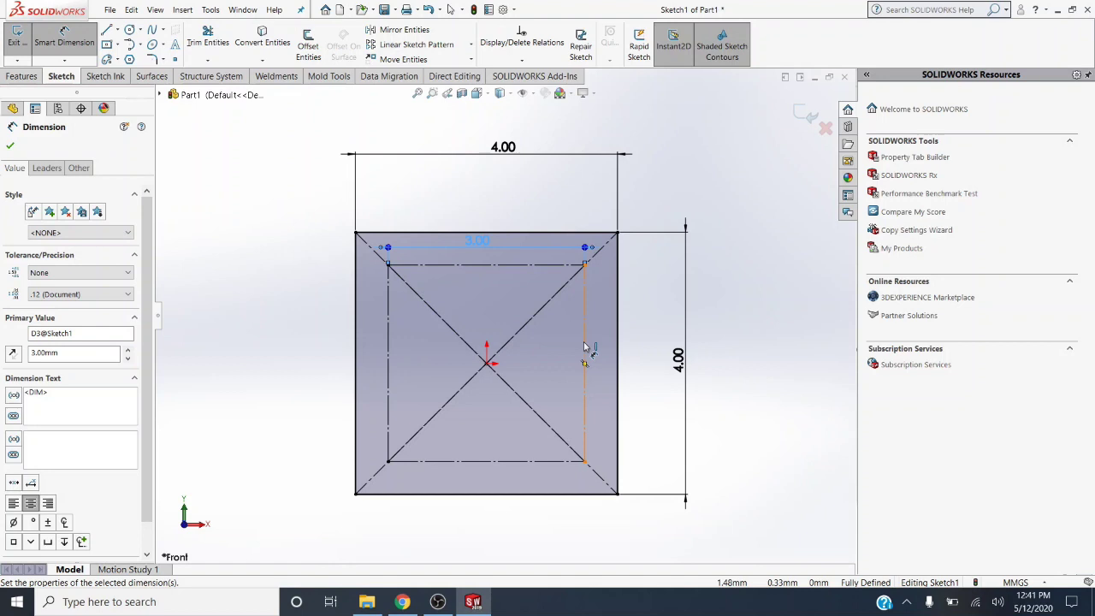
click(585, 346)
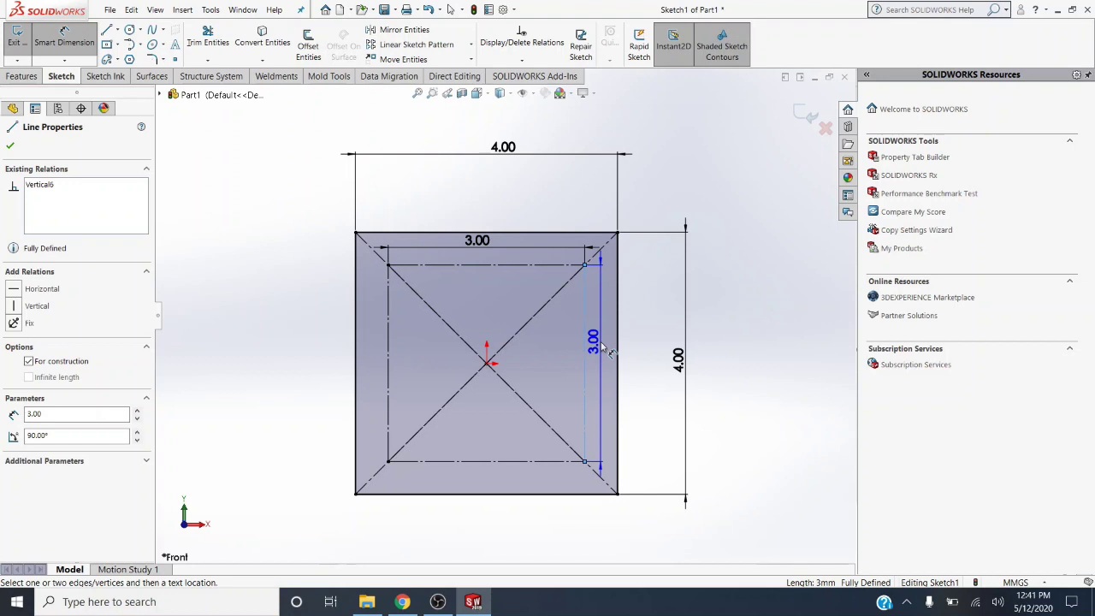
key(Escape)
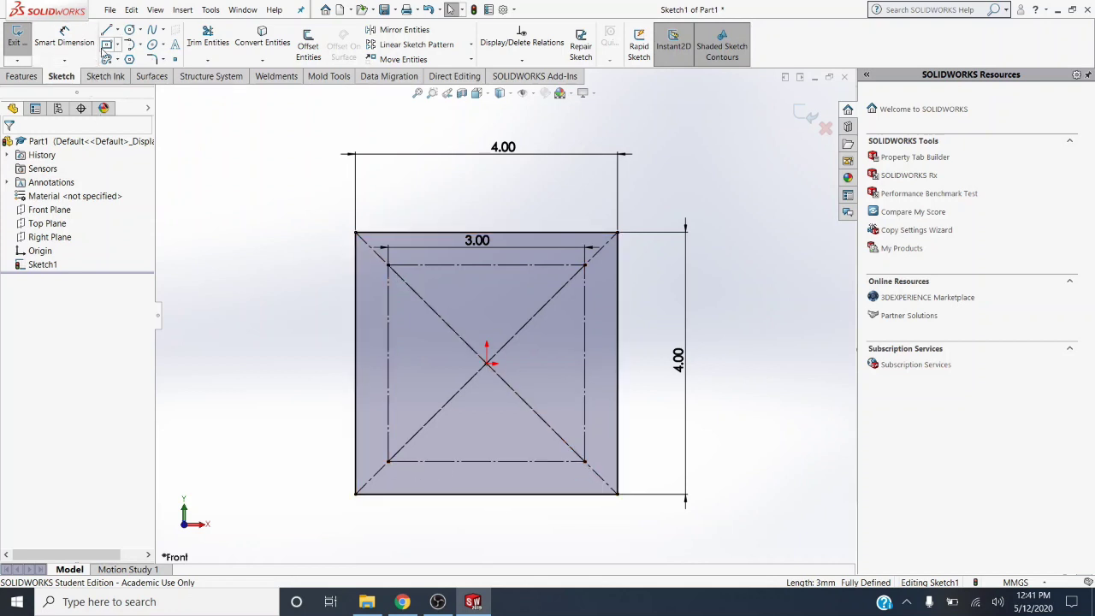
Draw four small circles centred on the inner square's four corners.
click(129, 30)
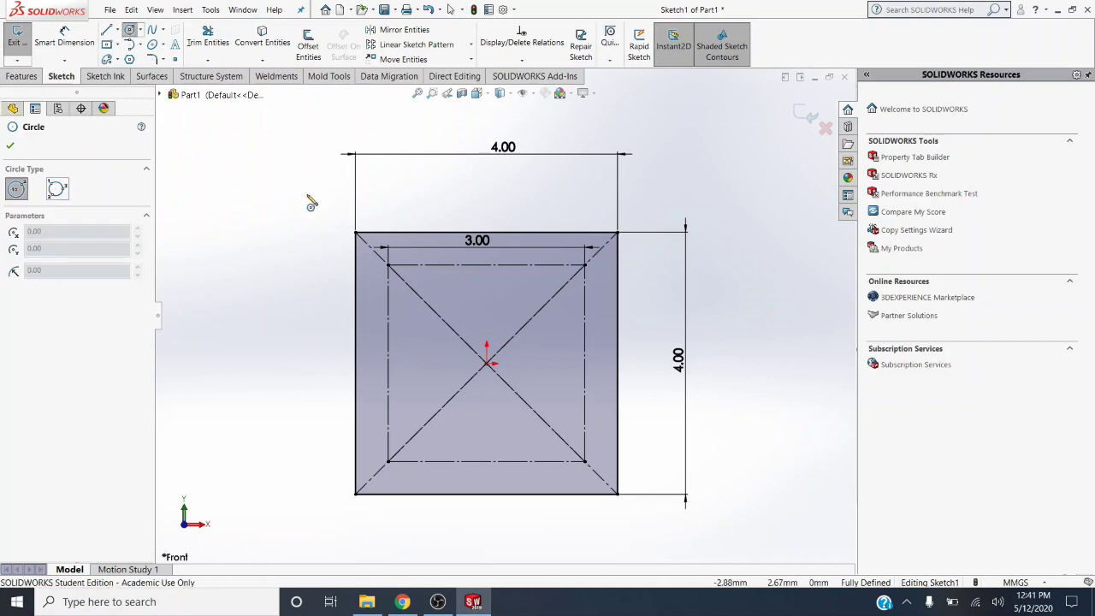
click(388, 266)
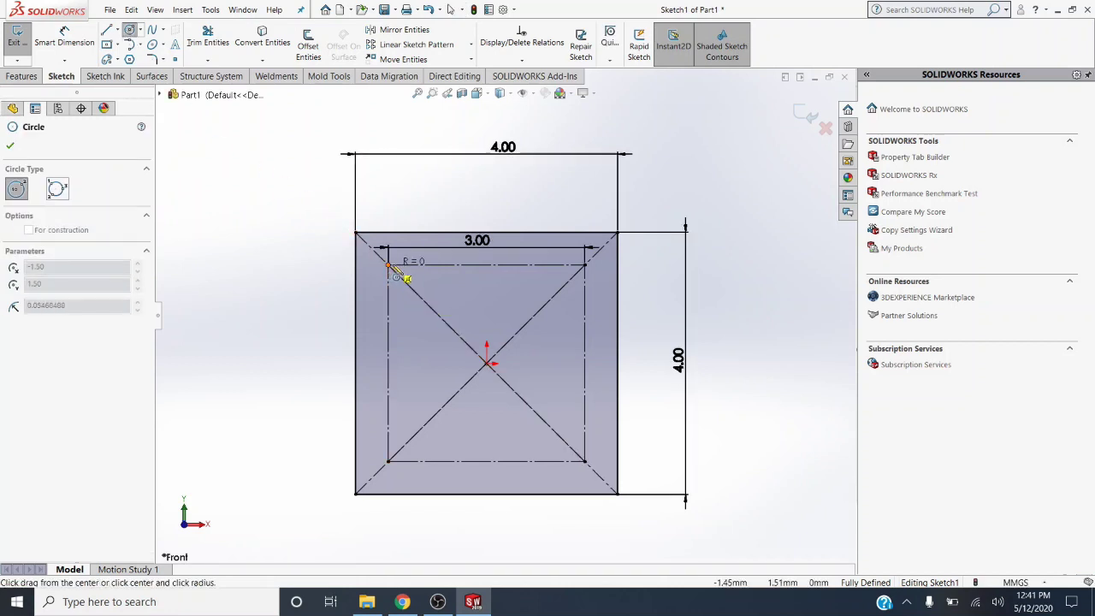
click(404, 268)
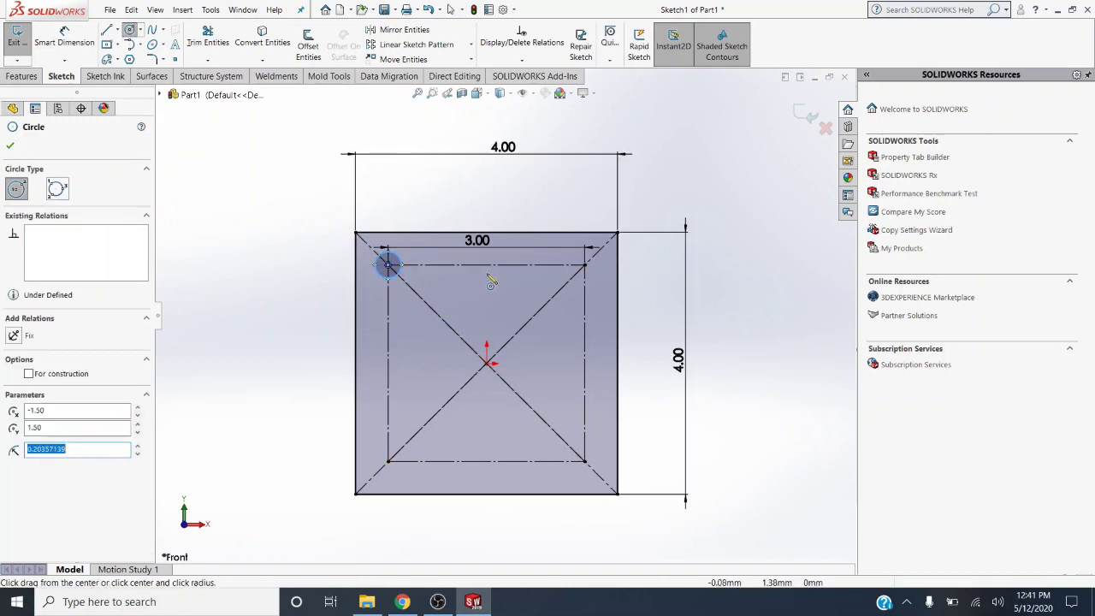
click(585, 267)
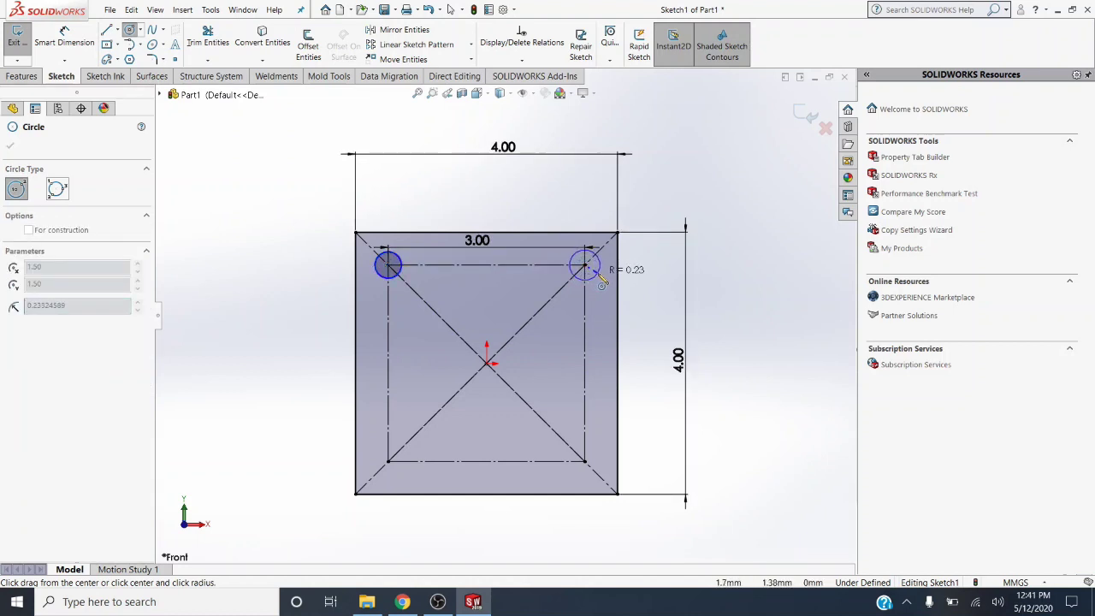
click(599, 276)
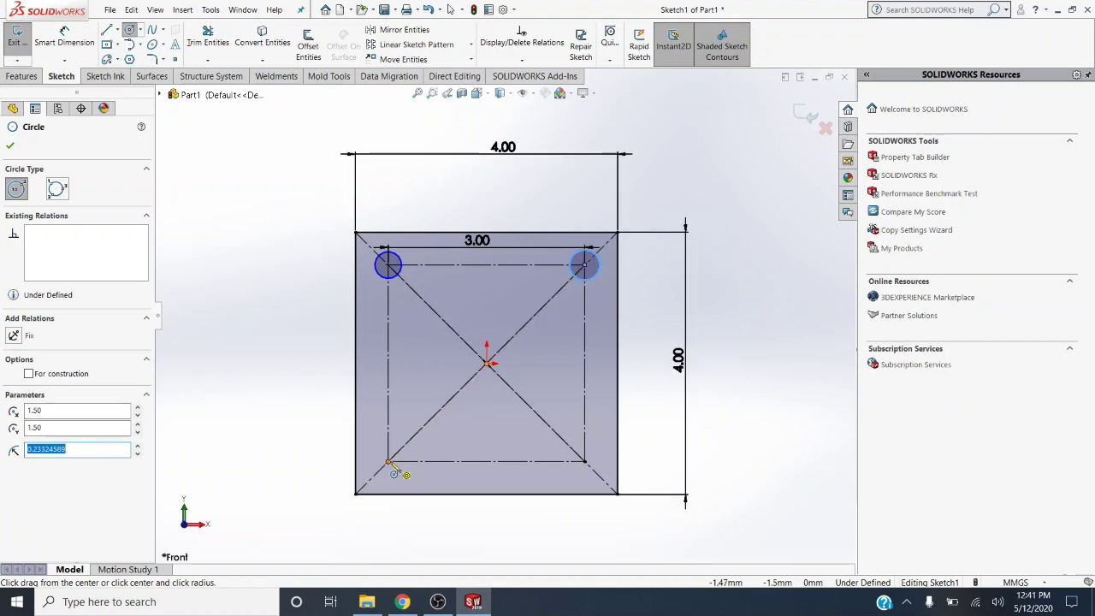
click(388, 462)
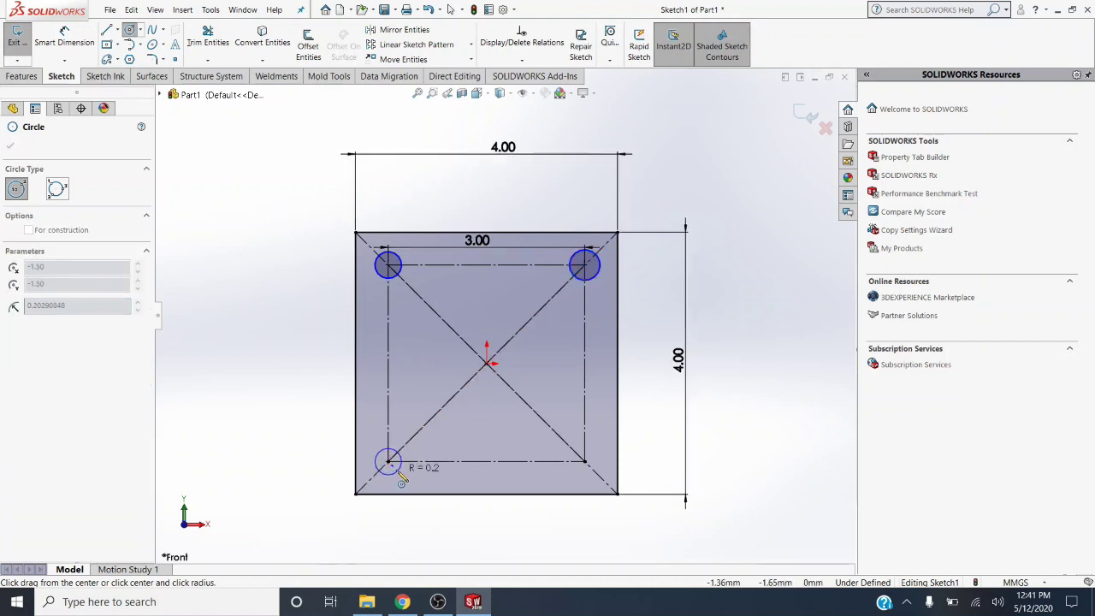
click(403, 480)
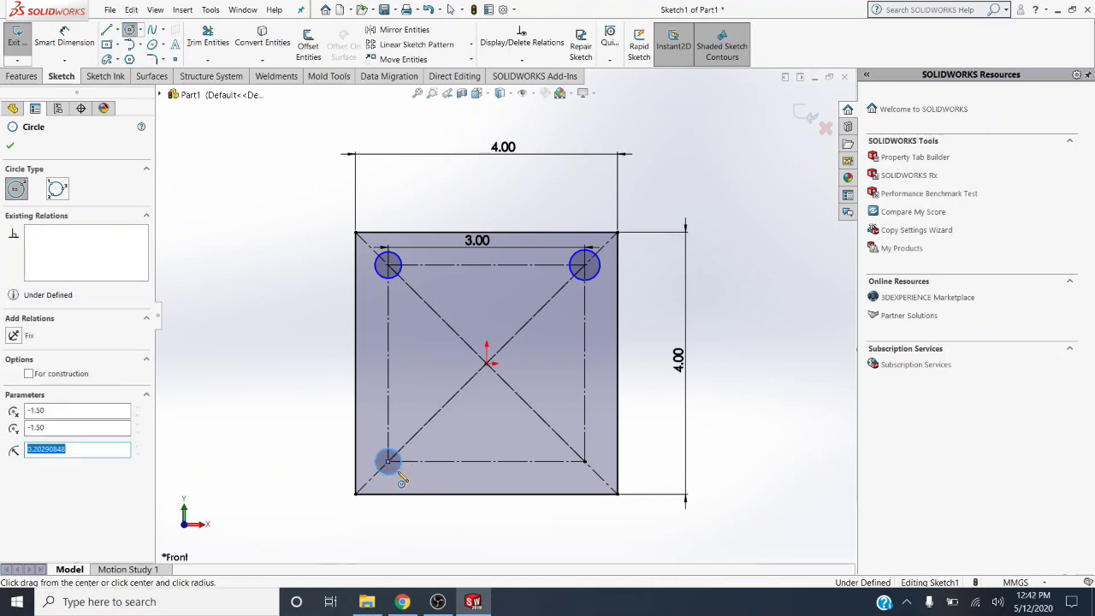
click(584, 462)
click(579, 481)
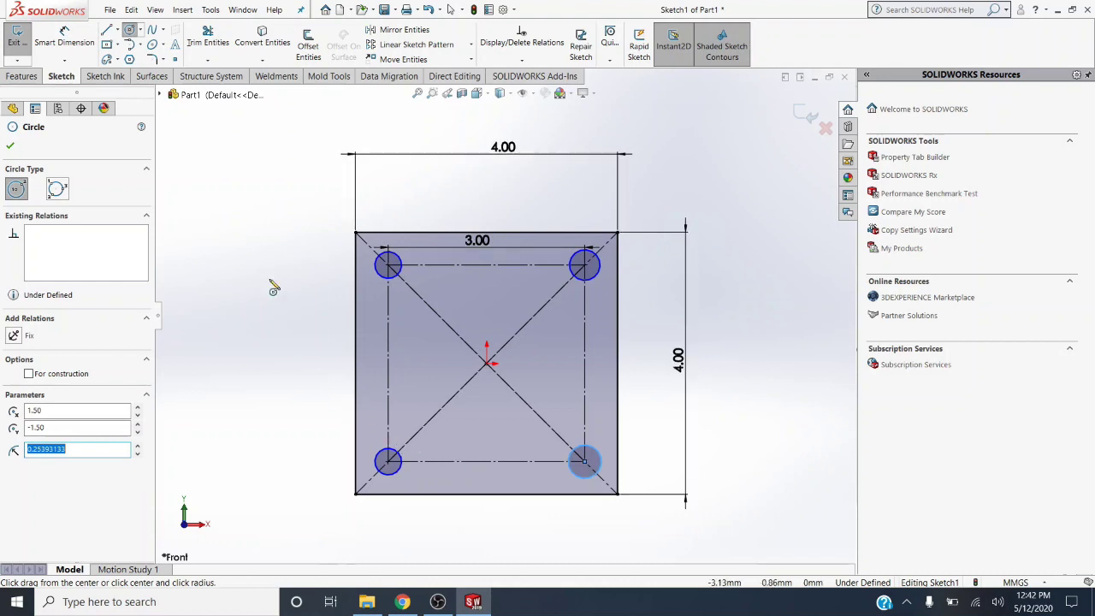
click(64, 34)
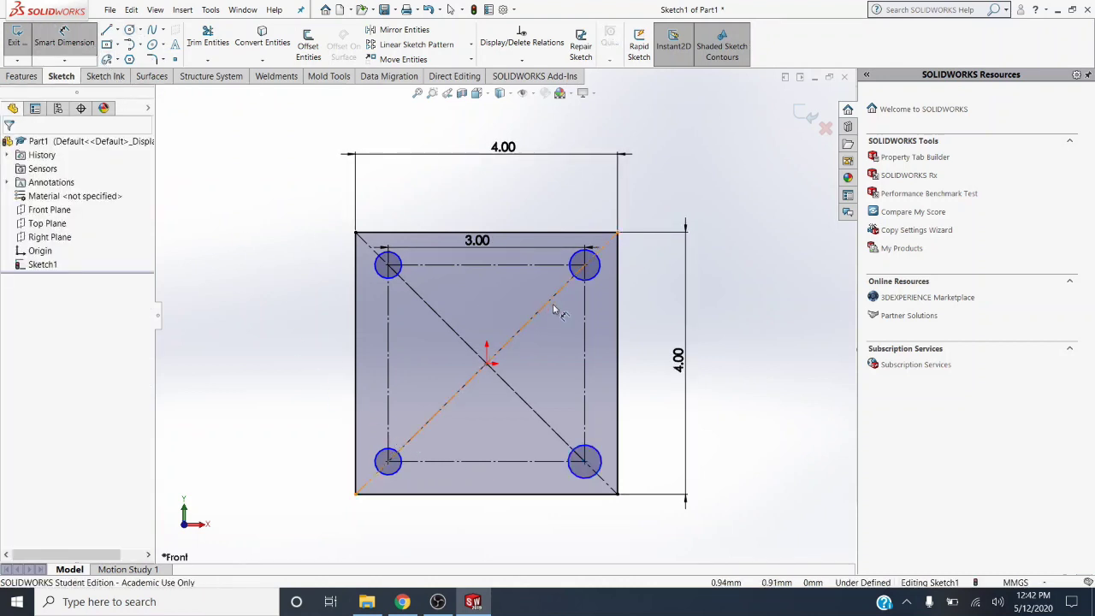
Dimension the top-right and top-left holes at Ø0.26.
click(603, 271)
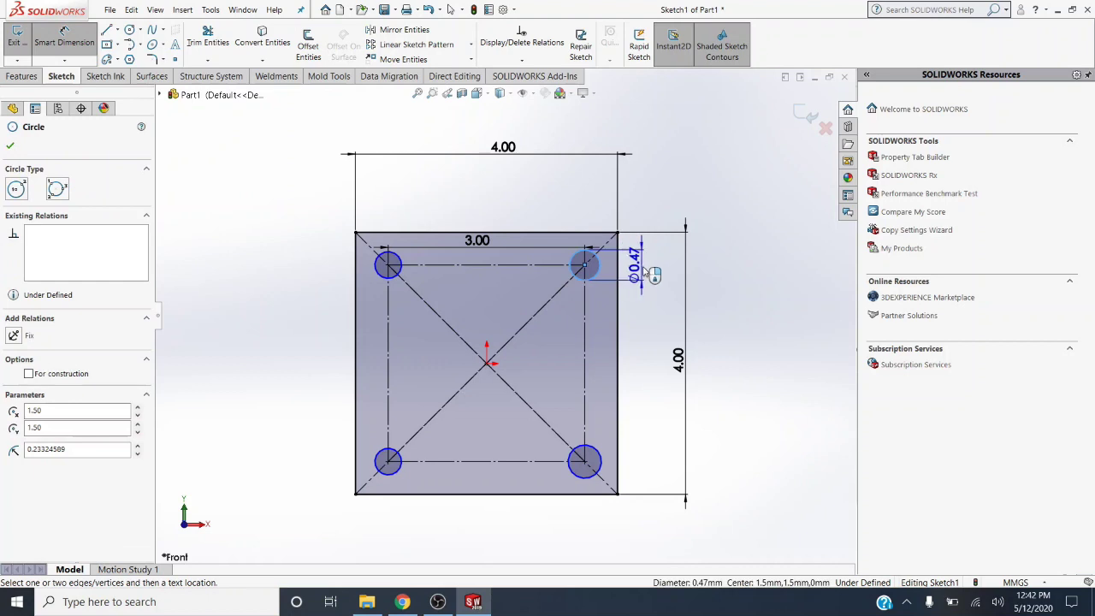
click(657, 272)
click(657, 272)
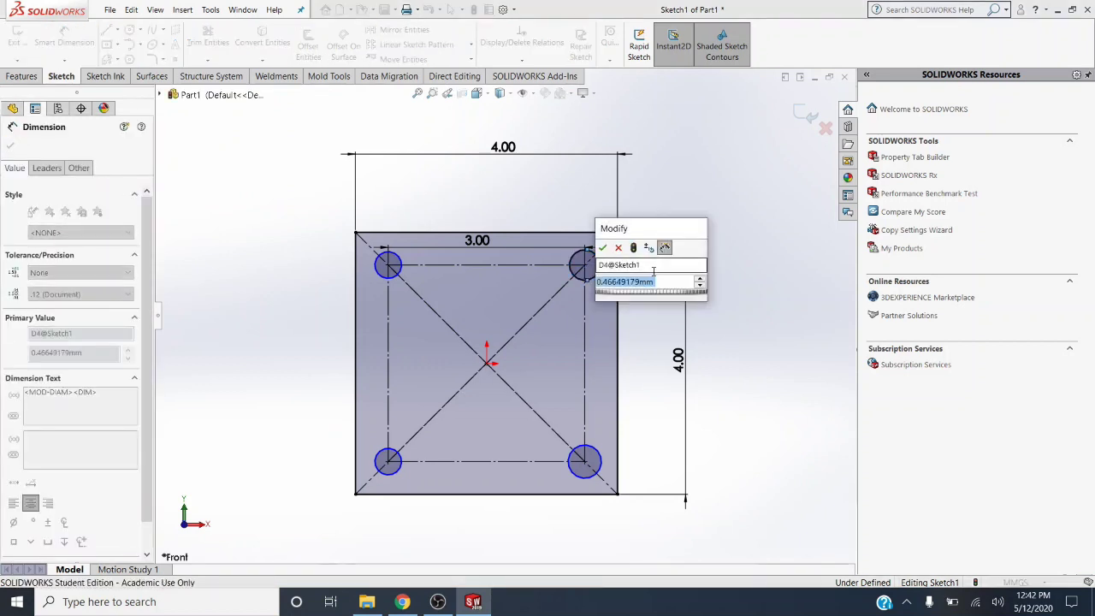
text(.26)
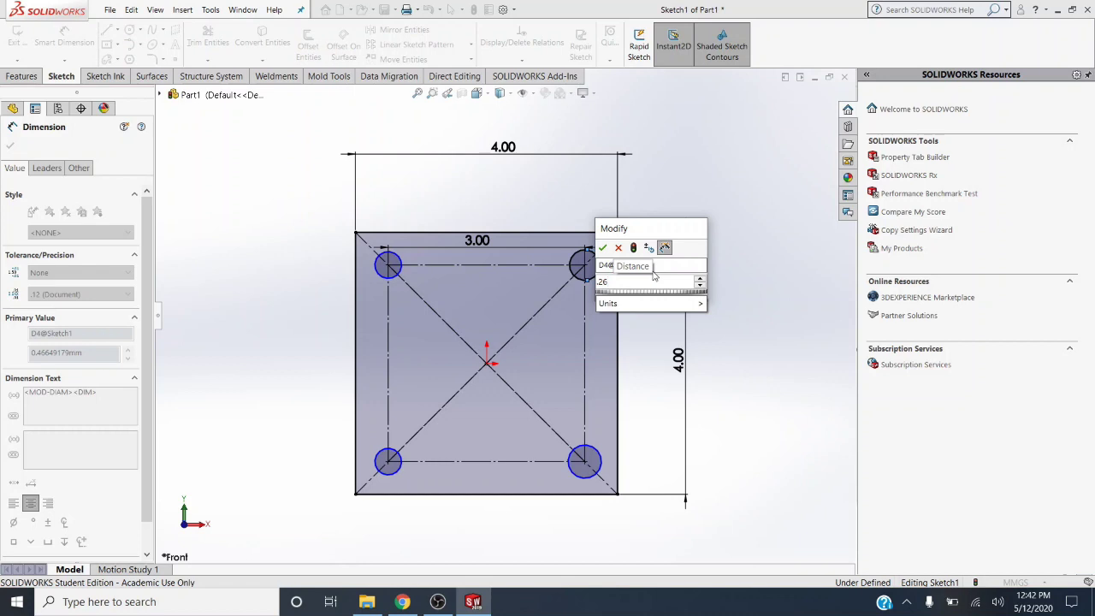
key(Return)
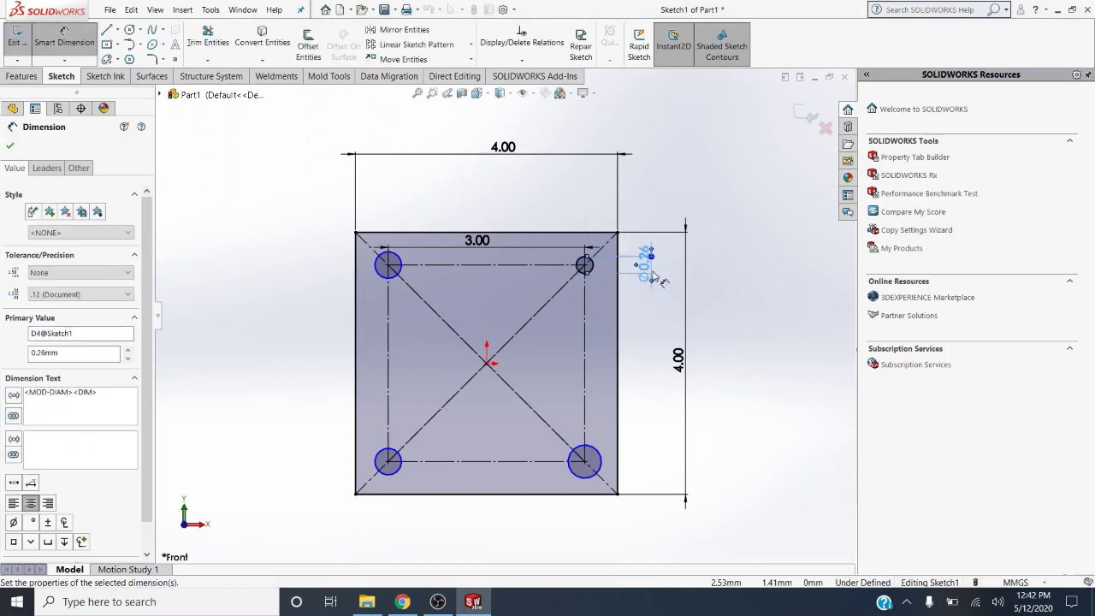
click(381, 261)
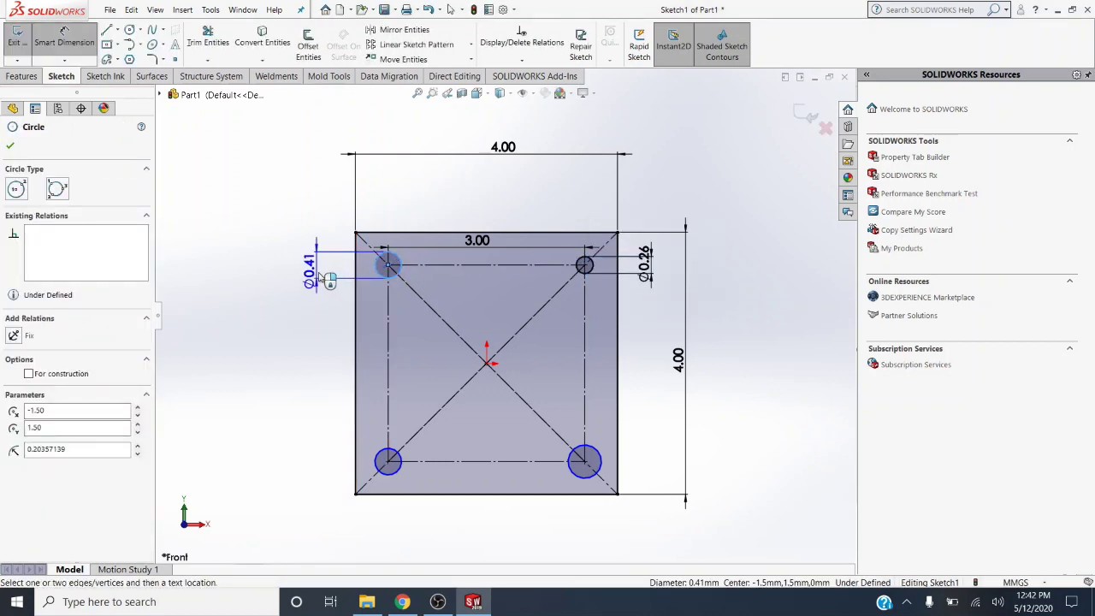
click(330, 279)
text(.26)
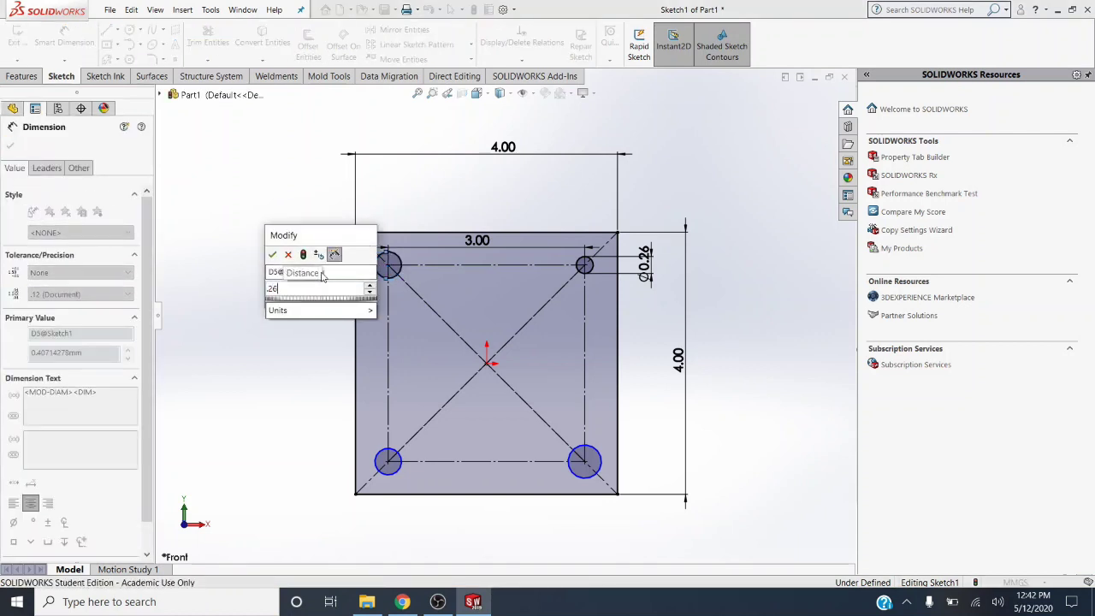
key(Return)
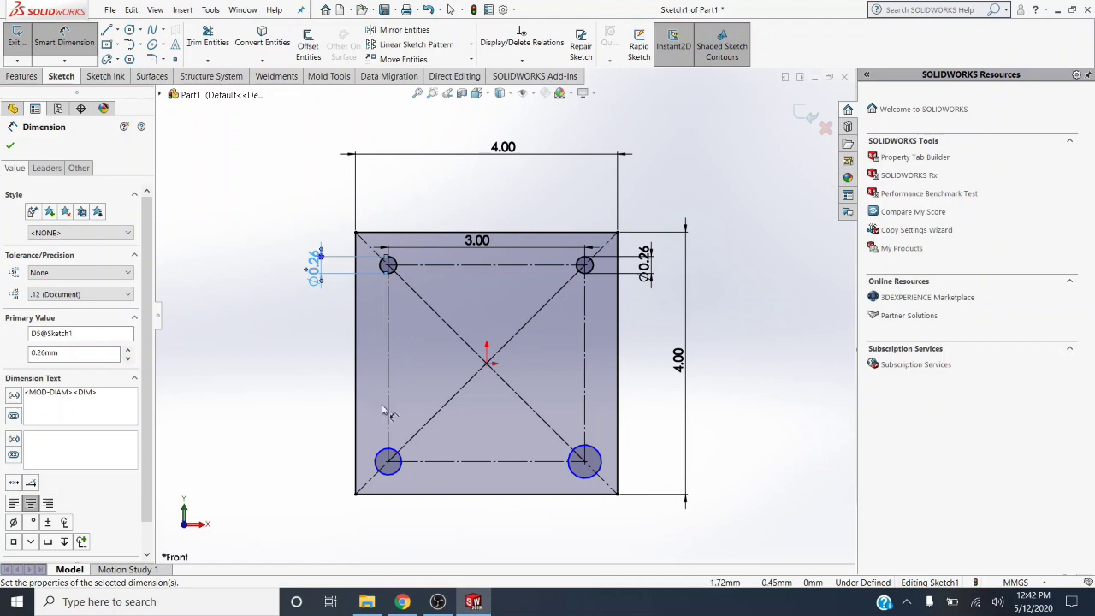
Dimension the bottom-left and bottom-right holes at Ø0.26.
click(399, 473)
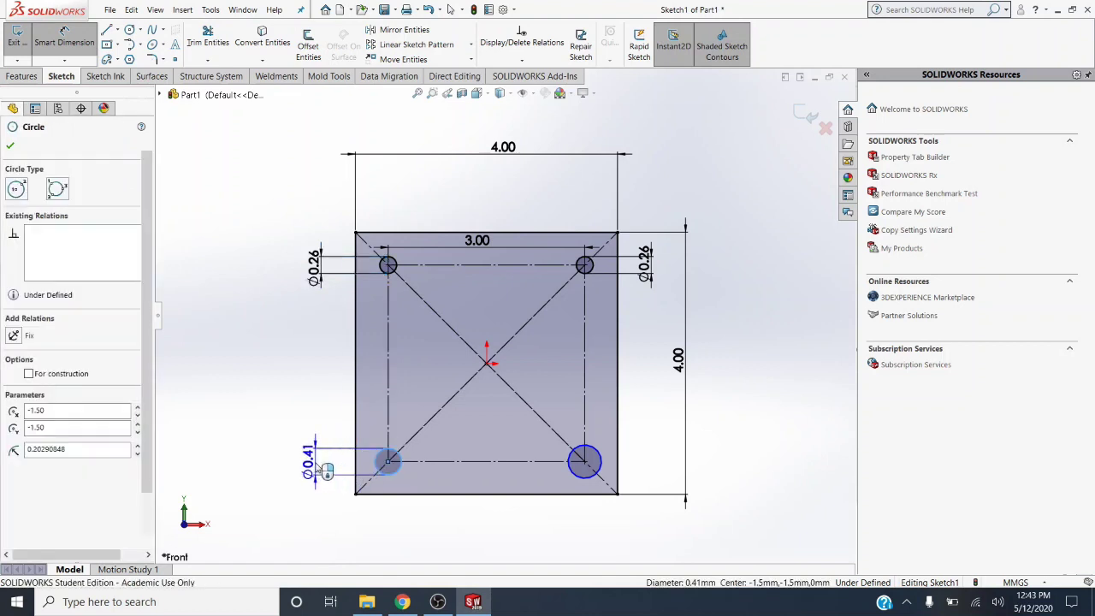
click(310, 465)
text(.26)
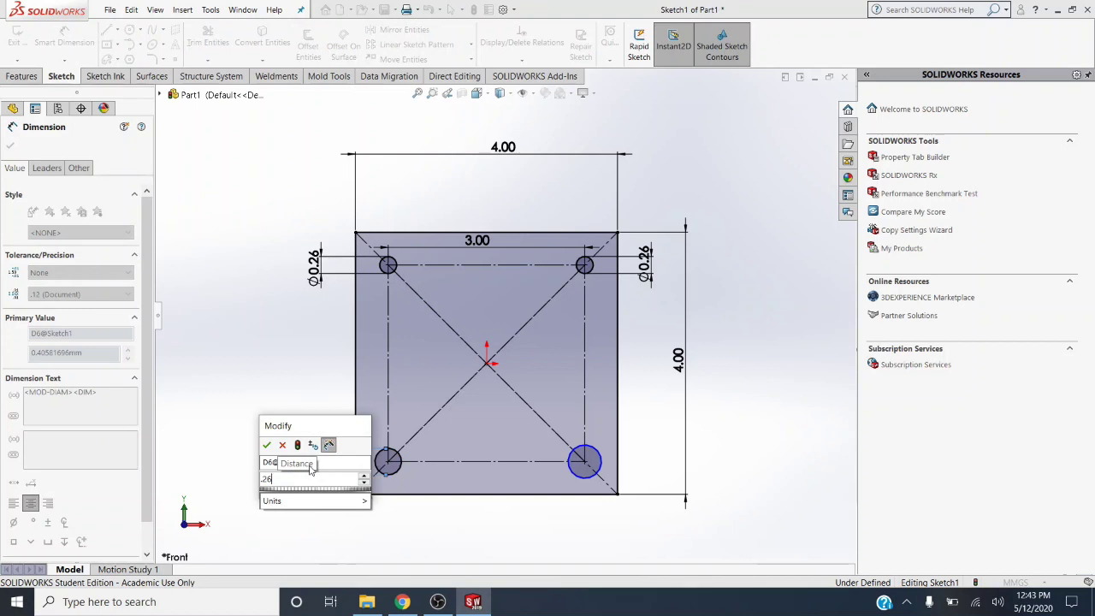
key(Return)
click(587, 467)
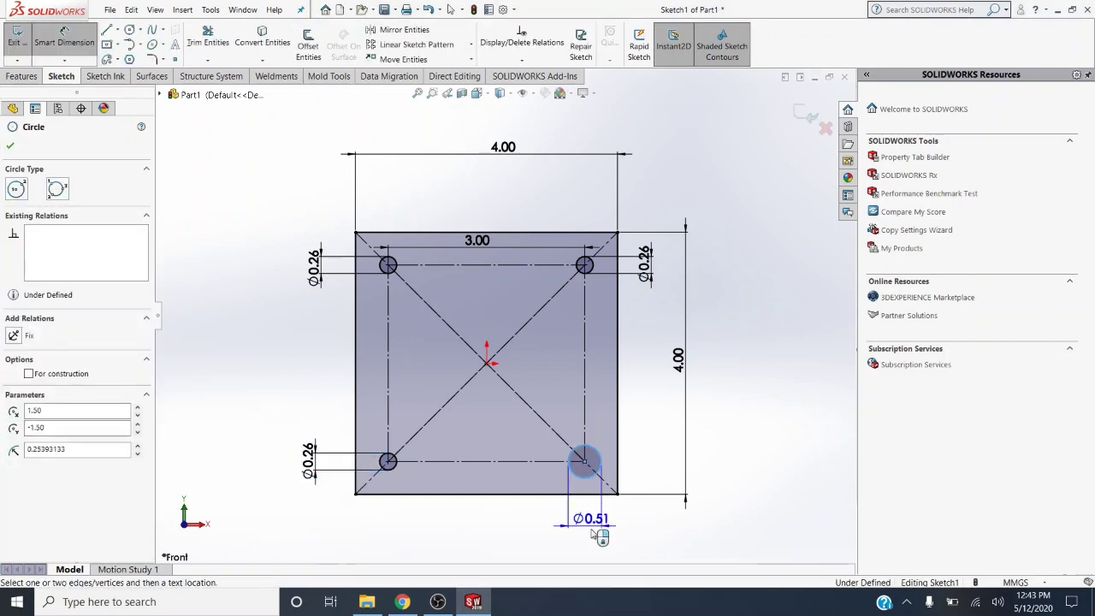
click(662, 461)
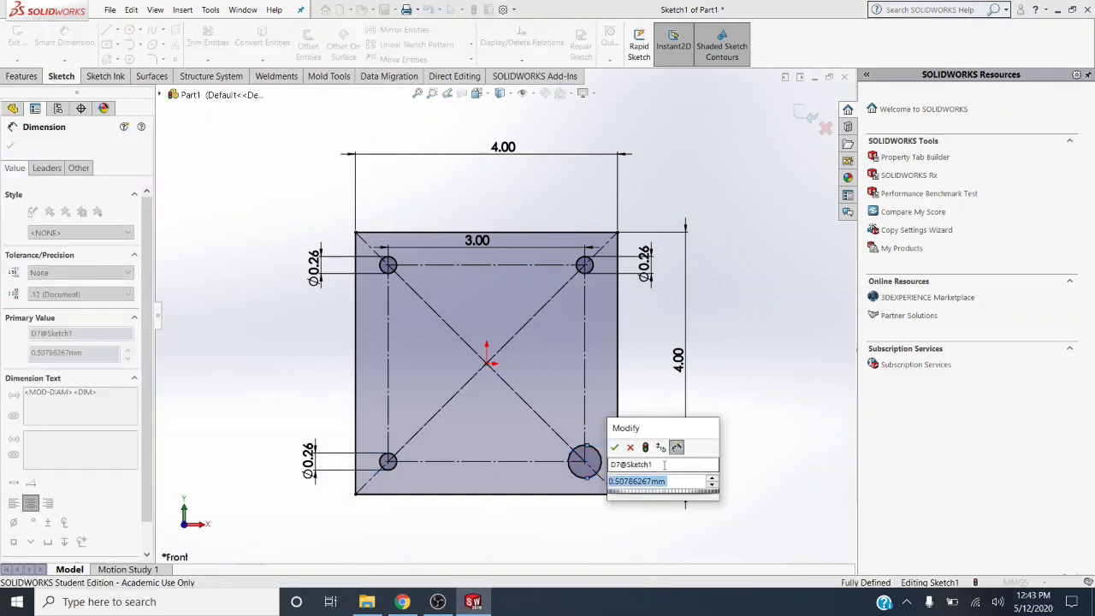
text(.26)
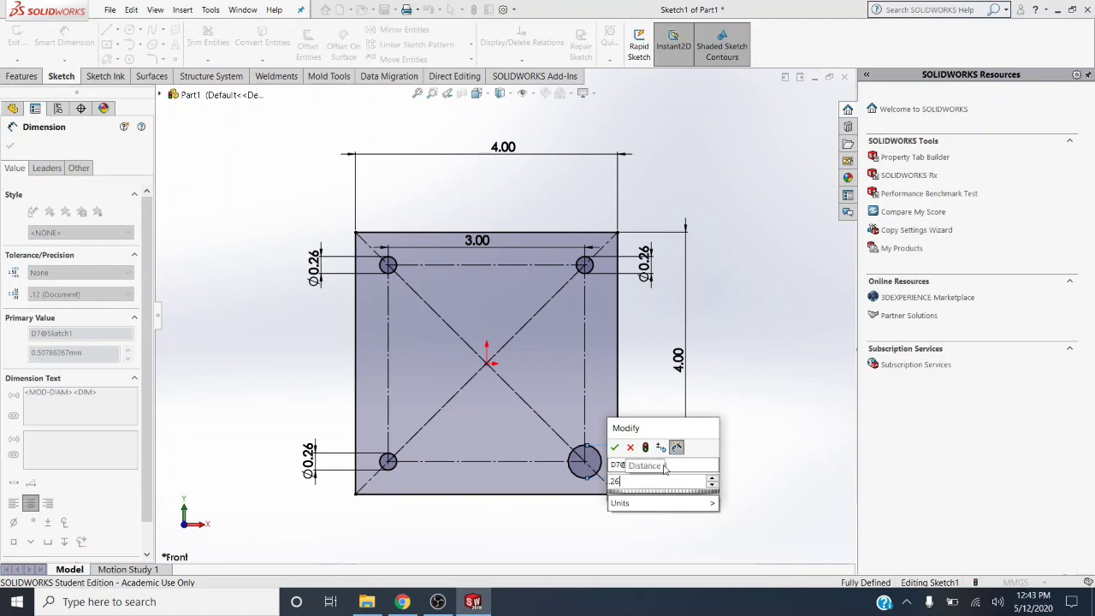
key(Return)
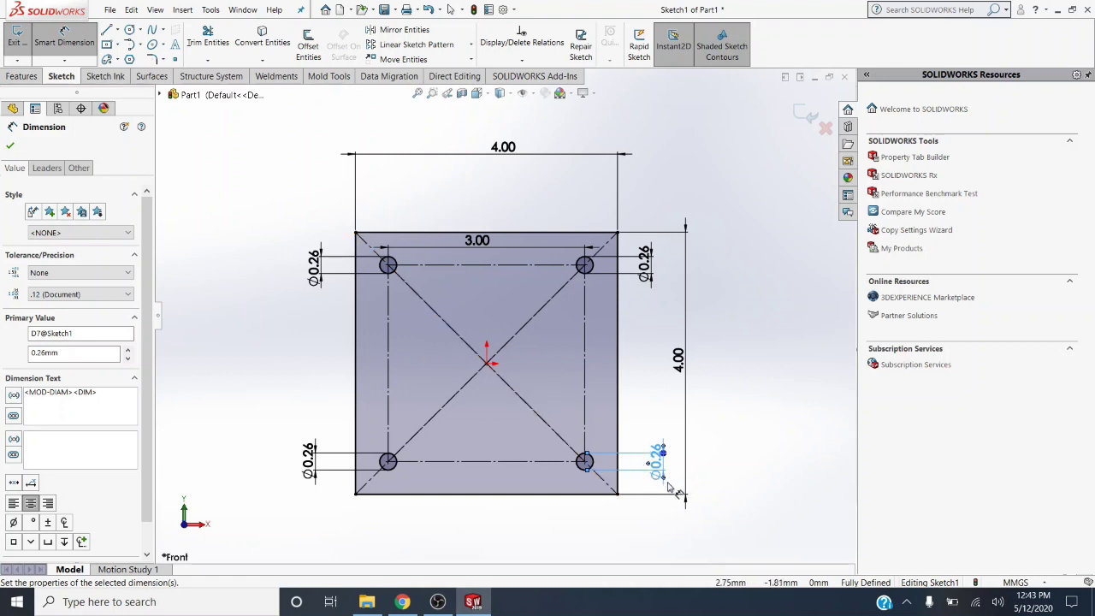
Delete the diameter dimensions on the bottom-right, top-left and bottom-left holes.
key(Escape)
click(655, 454)
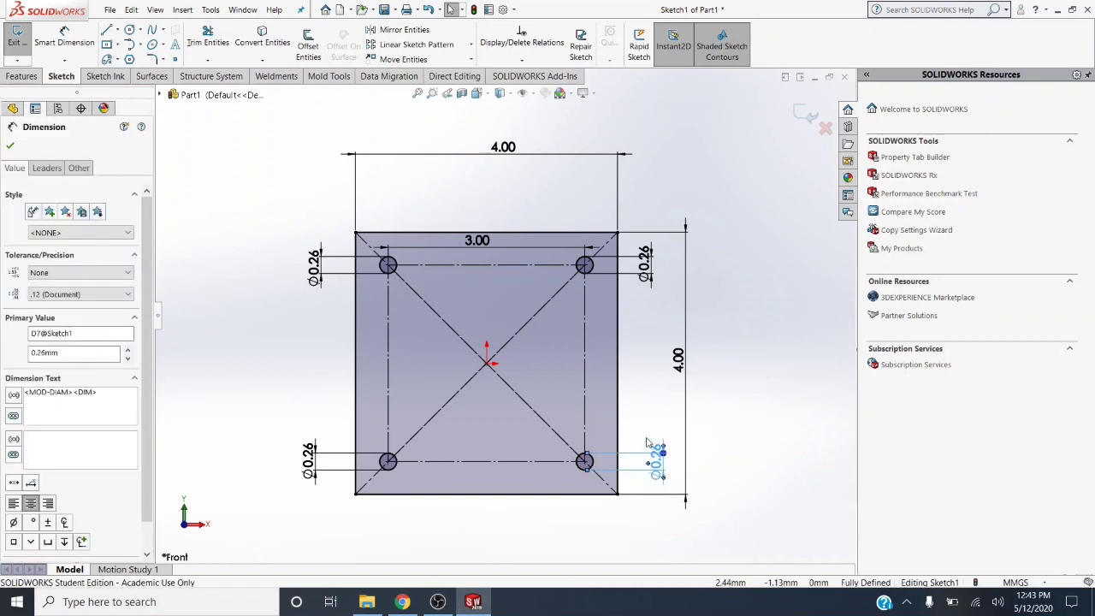
key(Delete)
mouse_move(254, 205)
mouse_down()
mouse_move(342, 305)
mouse_move(338, 323)
mouse_up()
key(Delete)
drag(289, 420, 330, 507)
key(Delete)
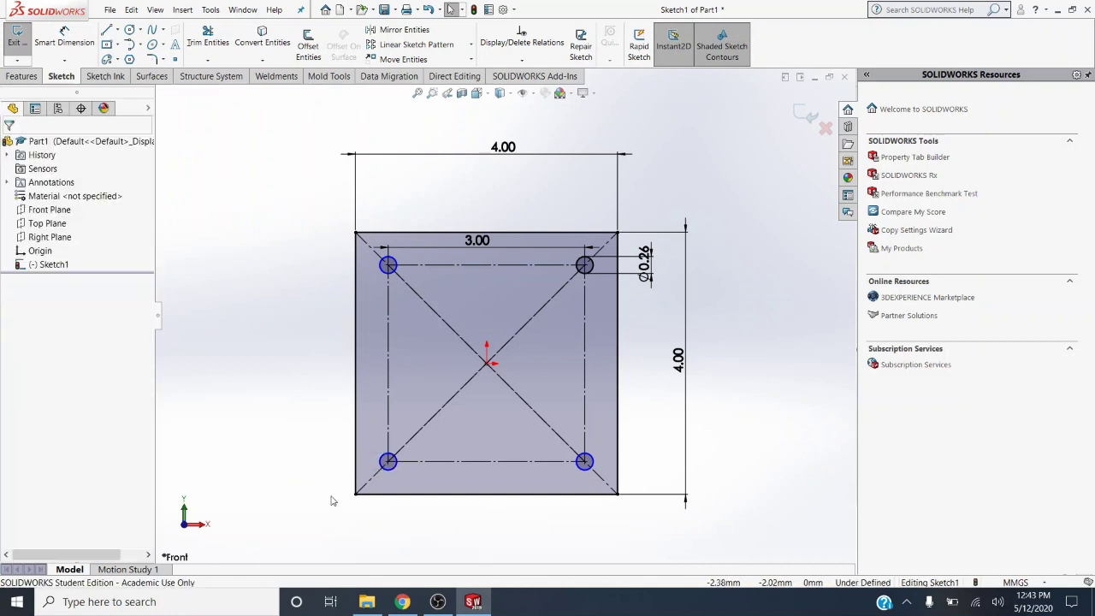
Undo three steps and re-enter 0.26 as the top-right hole's diameter.
key(ctrl+z)
key(ctrl+z)
key(ctrl+z)
key(ctrl+z)
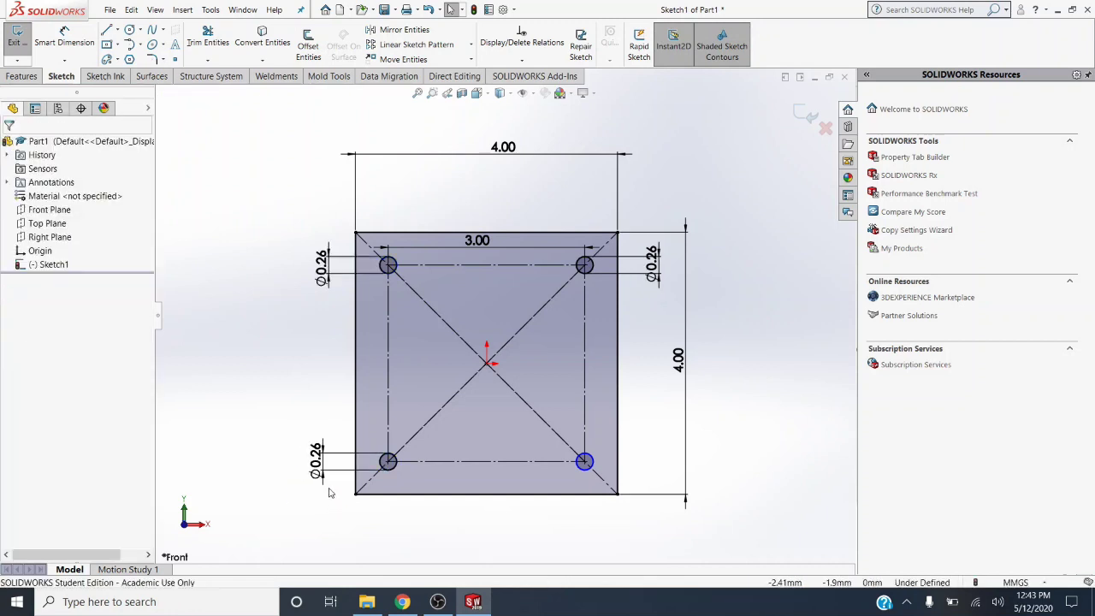
key(ctrl+z)
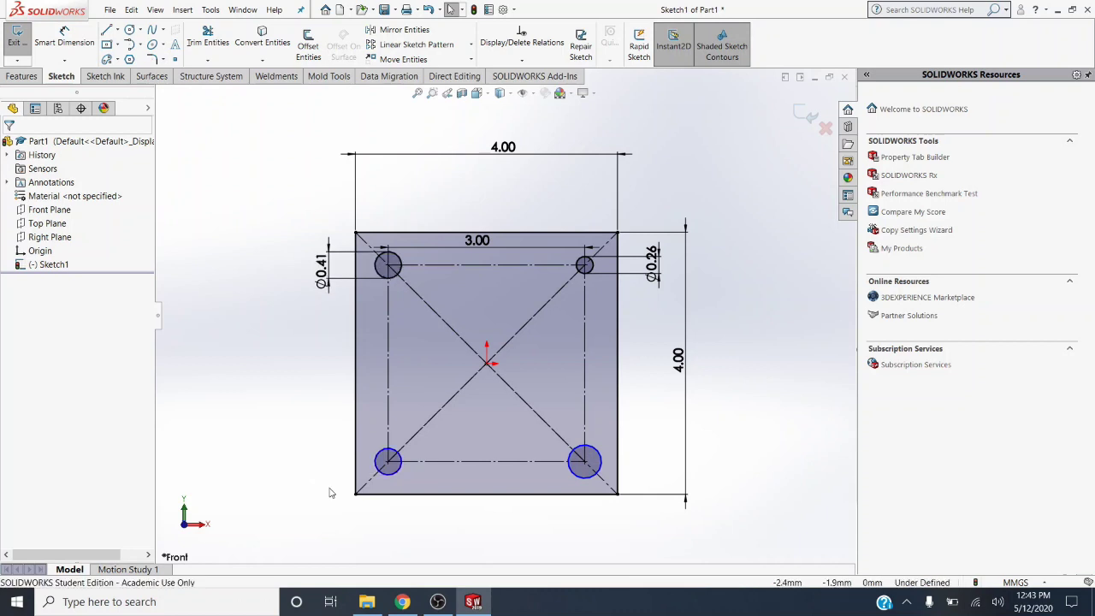
key(ctrl+z)
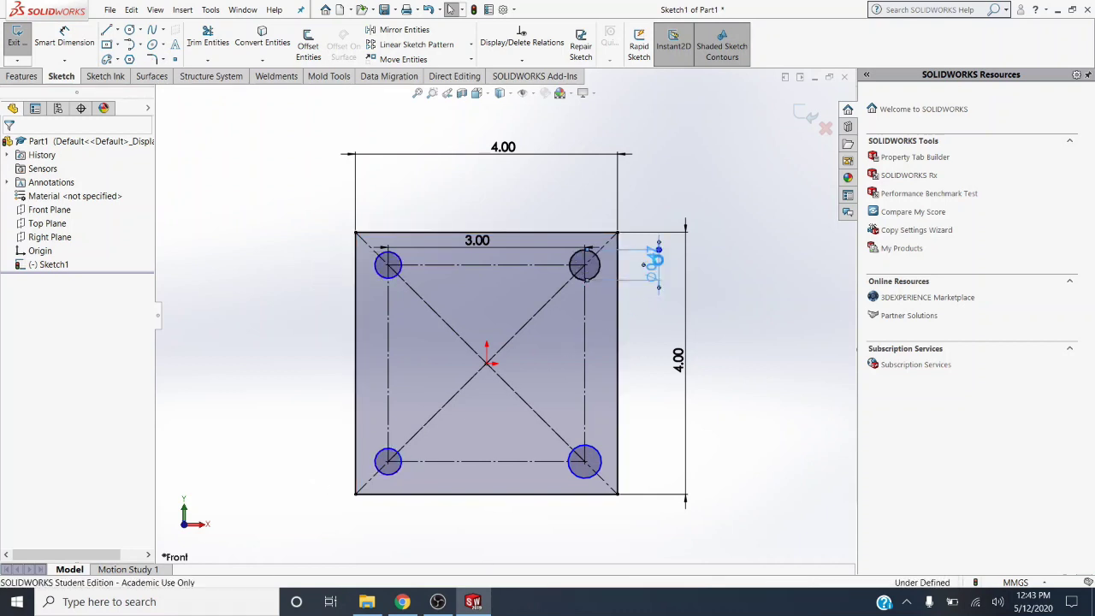
double_click(657, 265)
key(BackSpace)
text(0.26)
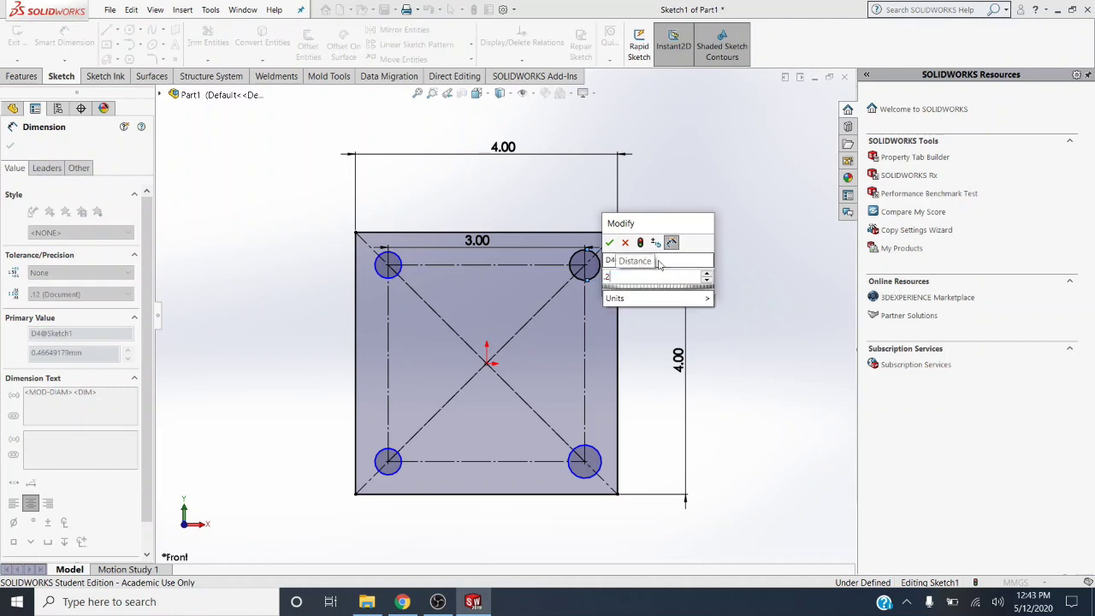
key(Return)
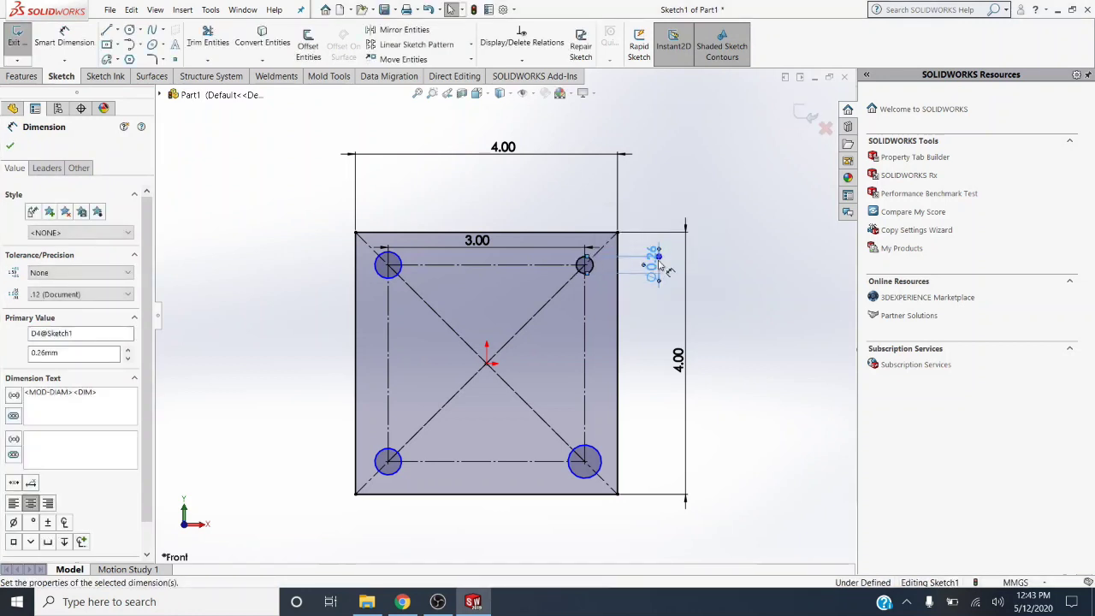
click(664, 340)
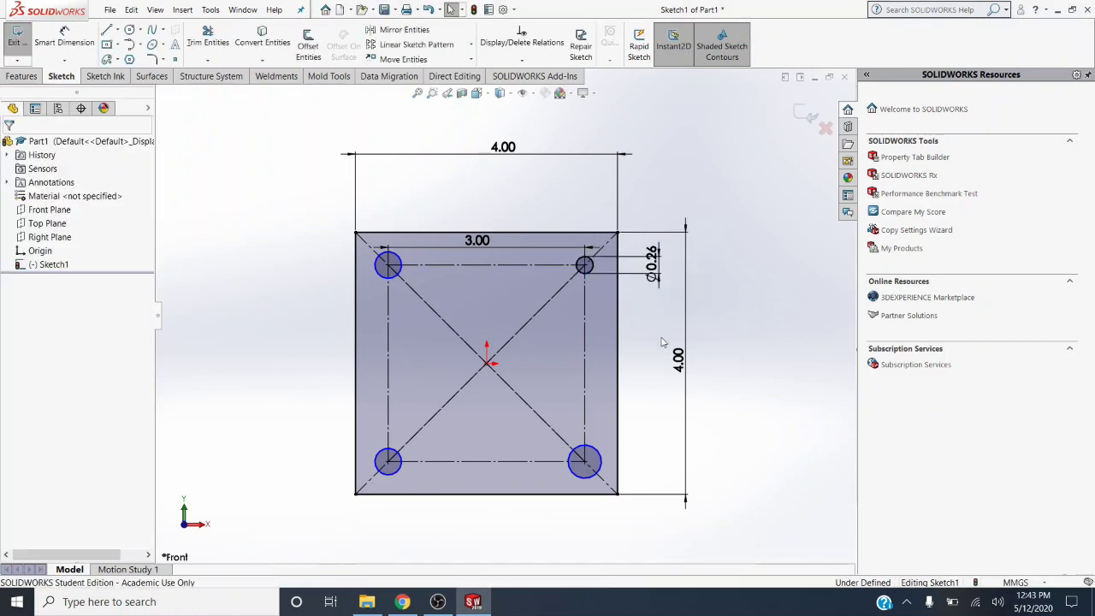
Select all four corner holes and add an Equal relation between them.
click(582, 267)
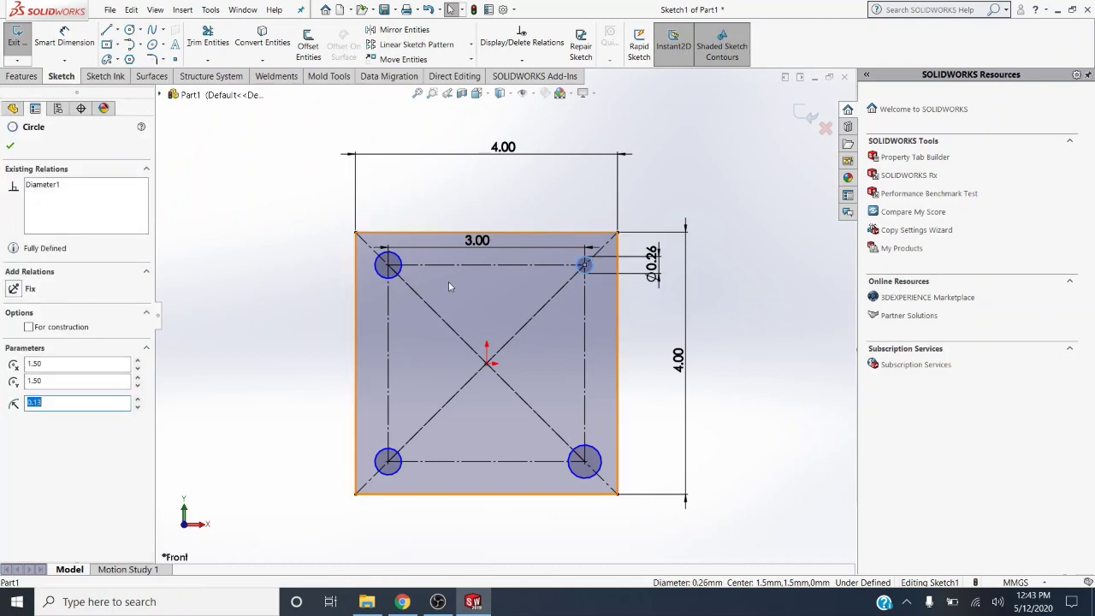
ctrl+click(395, 278)
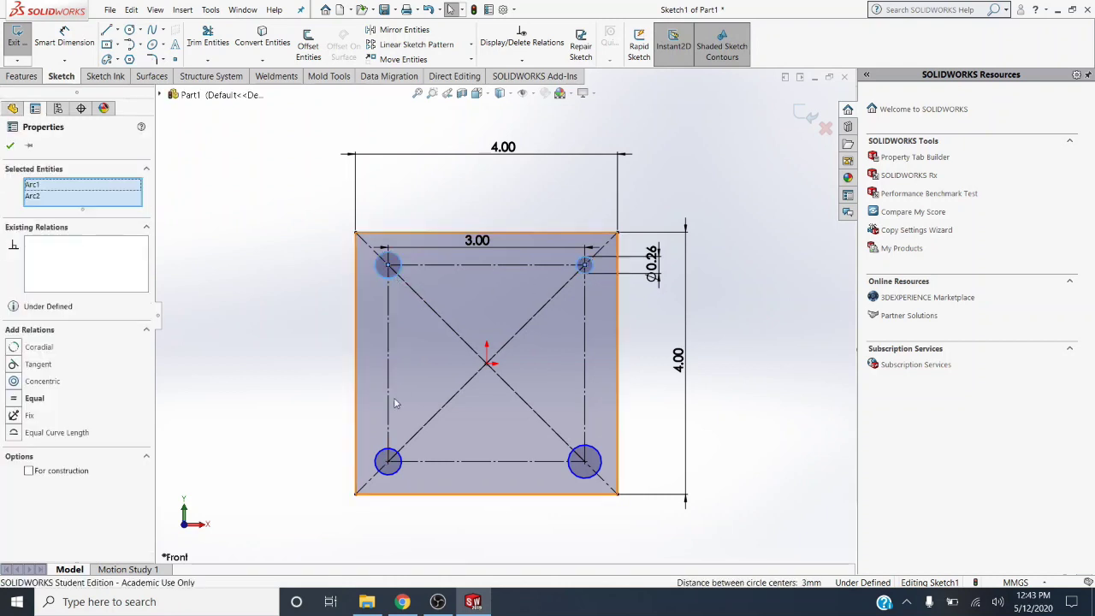
ctrl+click(404, 463)
ctrl+click(582, 476)
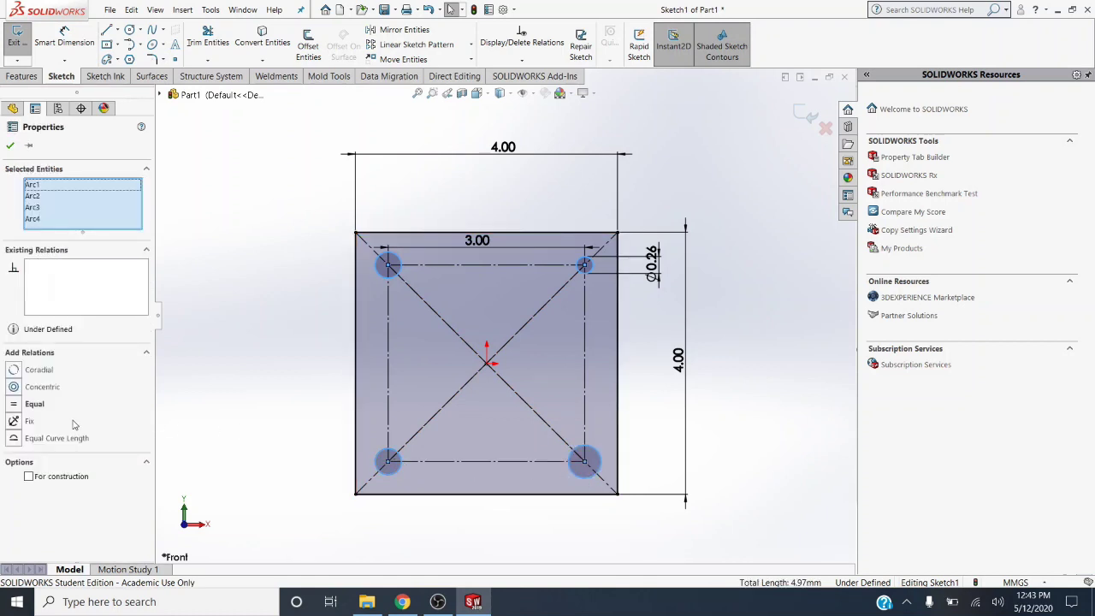
click(15, 407)
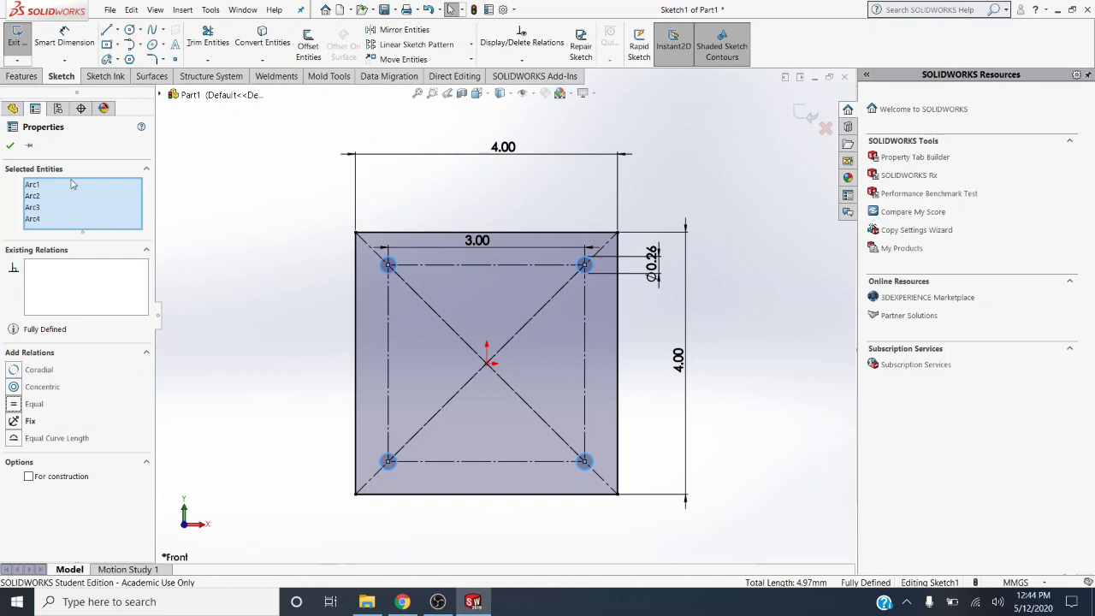
click(8, 145)
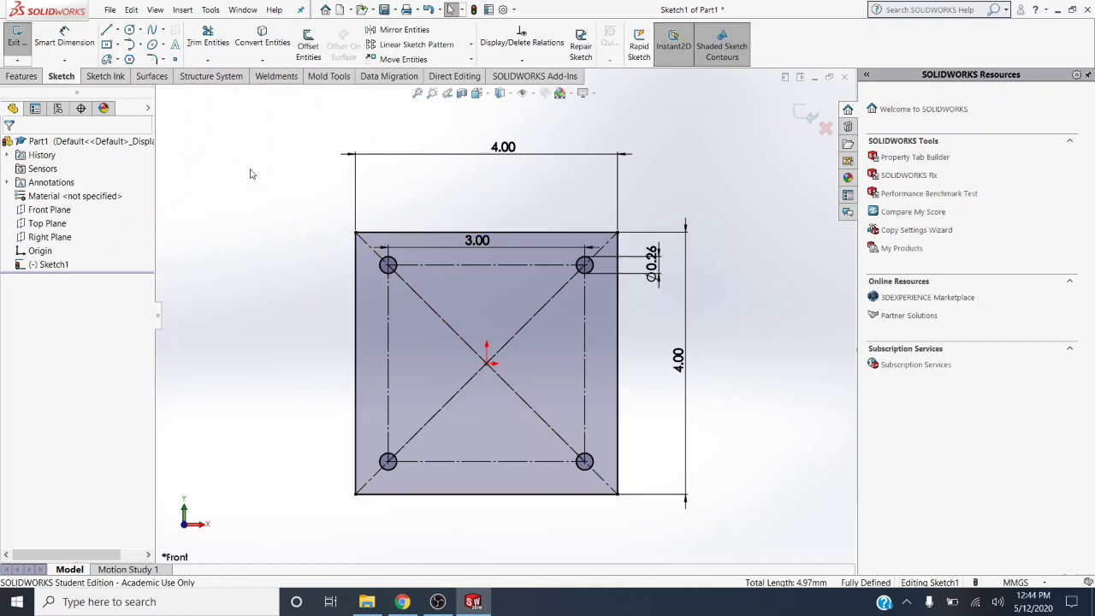
Draw a construction circle of about 0.66 mm radius centred on the sketch origin.
click(129, 30)
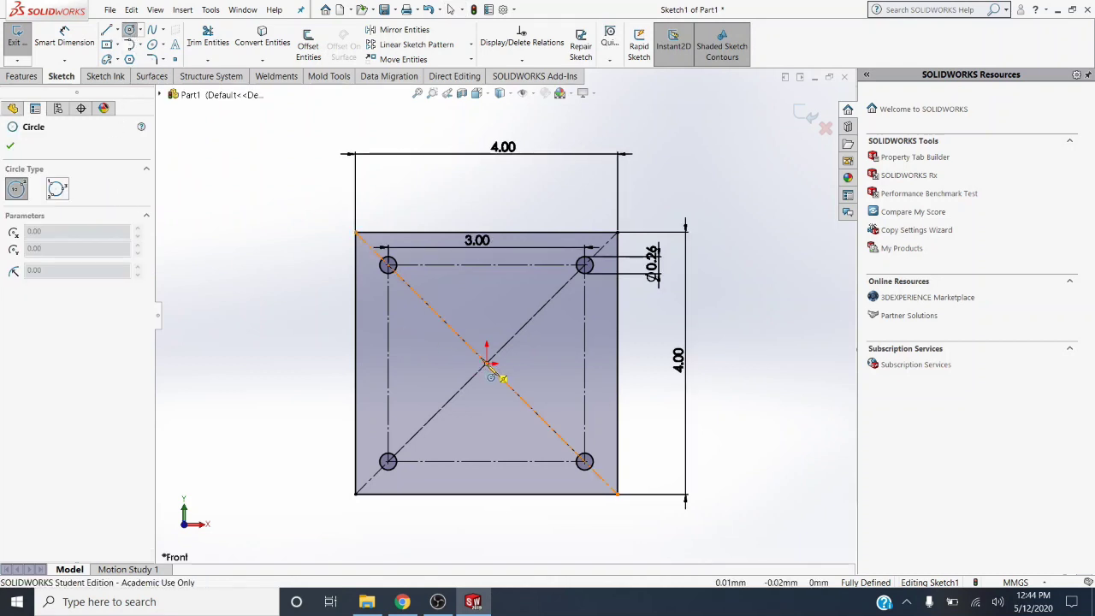
click(486, 362)
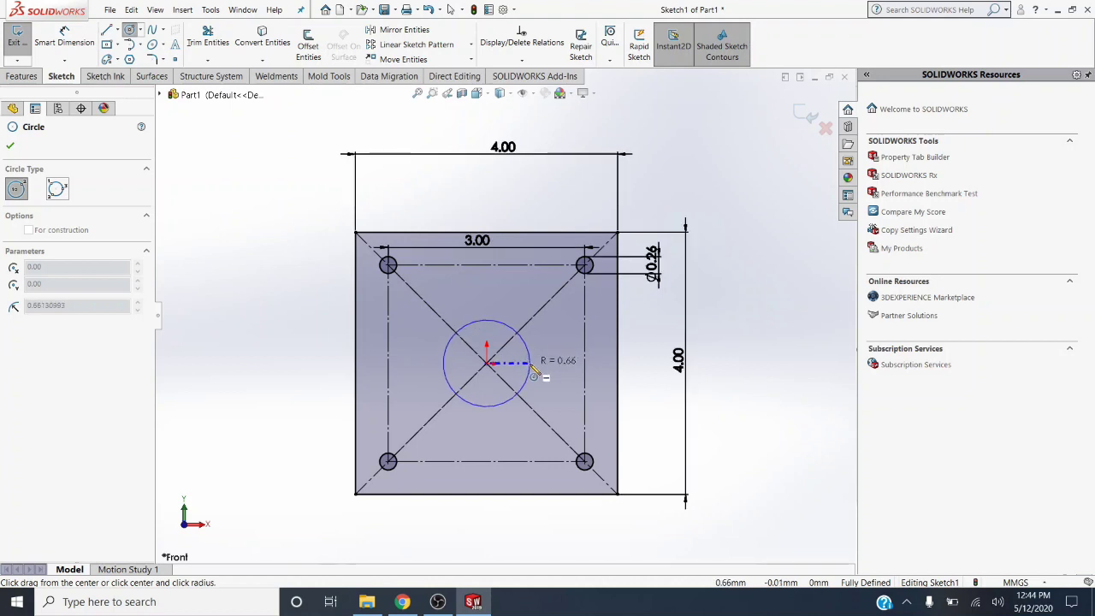
click(532, 372)
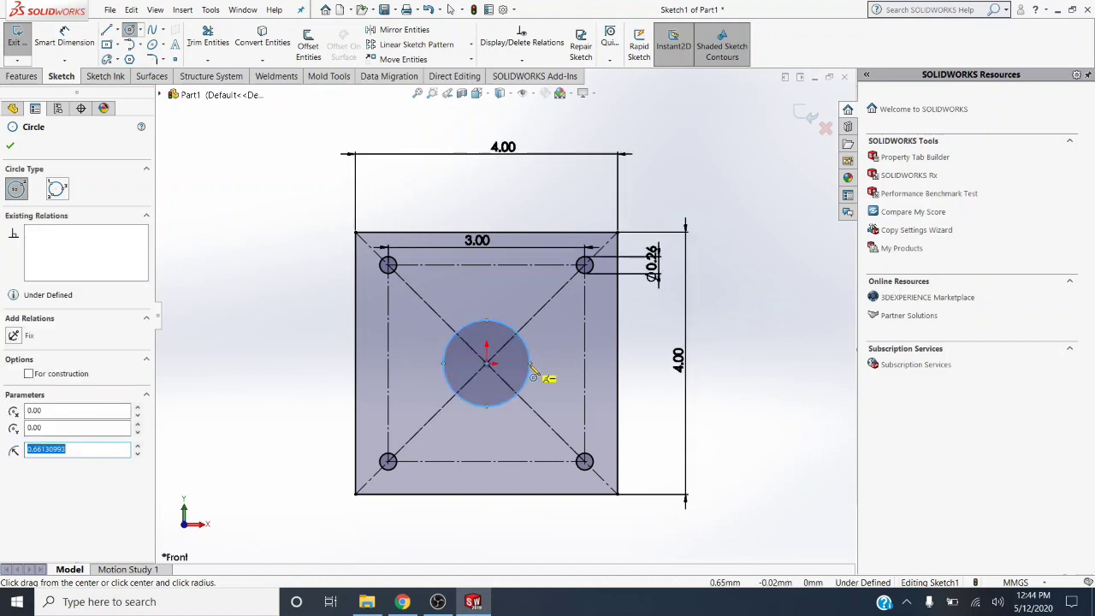
click(30, 374)
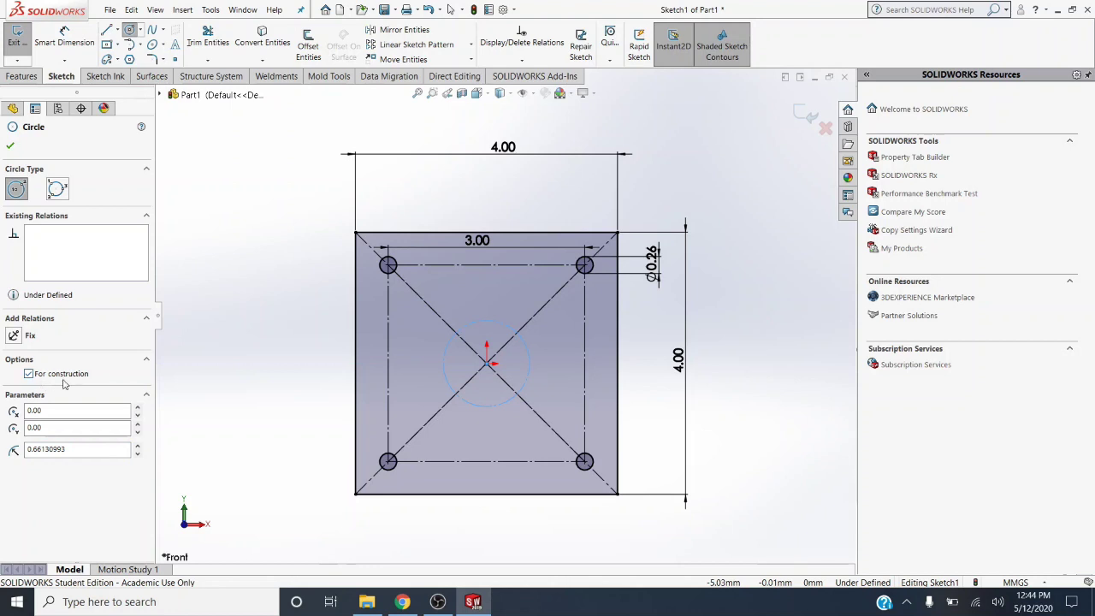
click(64, 38)
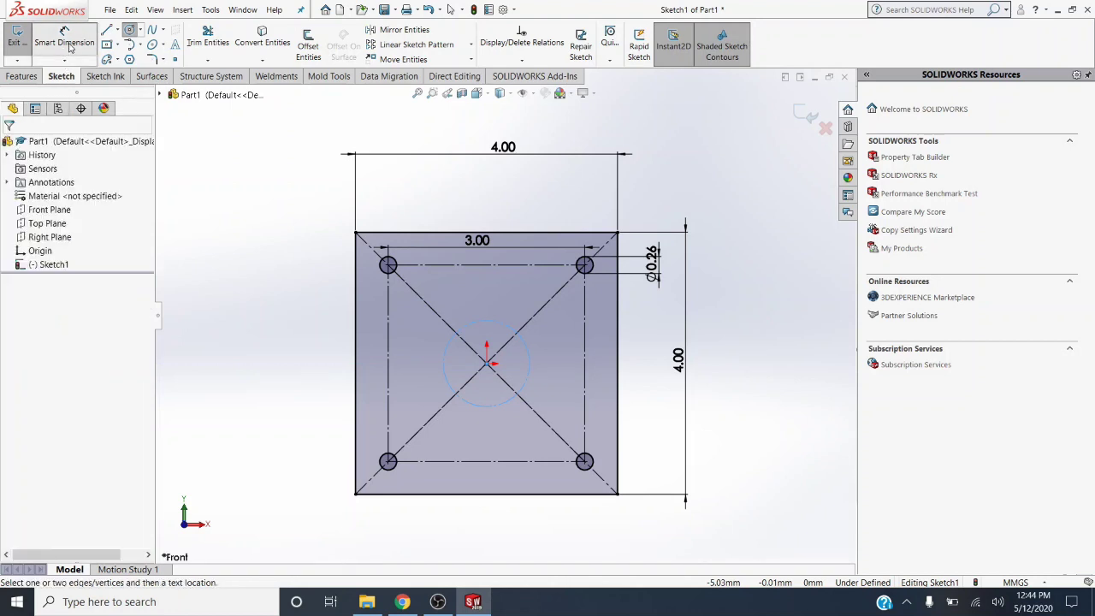
Give the central construction circle a 1.625 mm diameter dimension placed left of the plate.
click(530, 360)
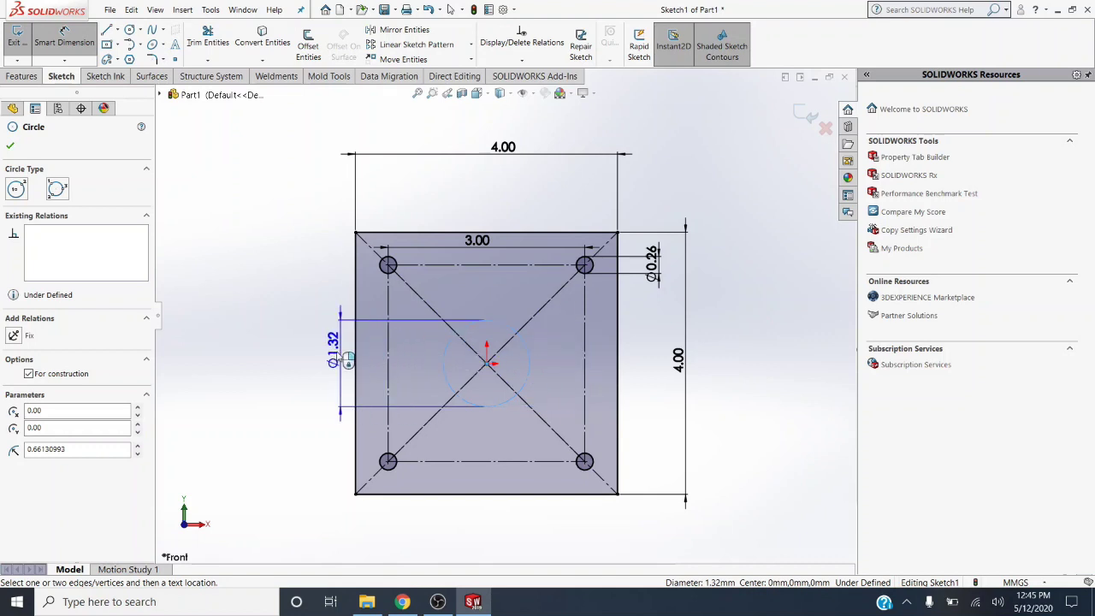
click(311, 354)
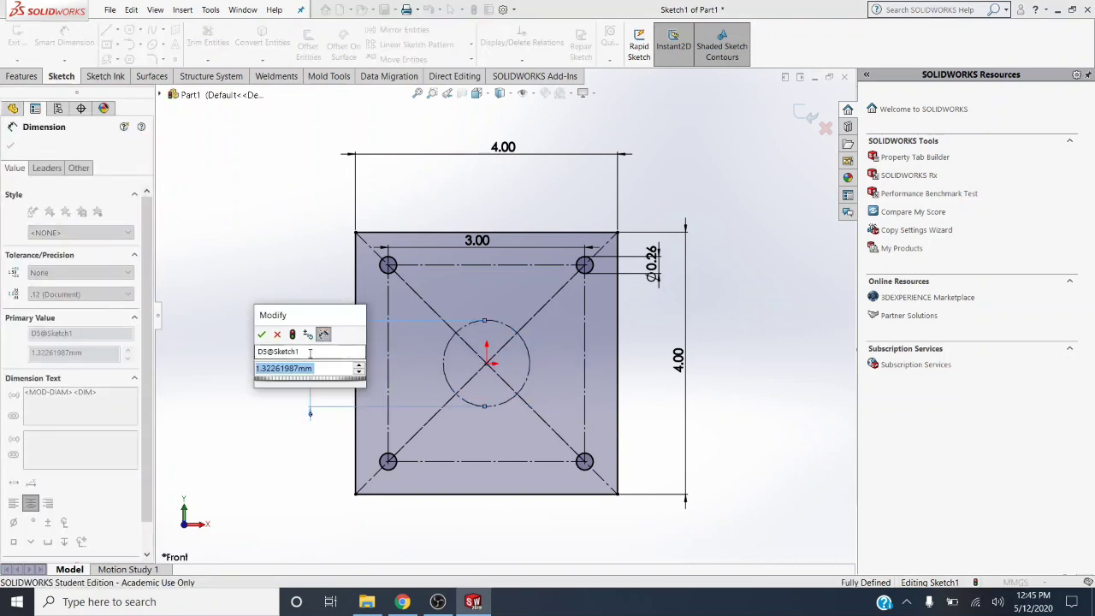
text(1)
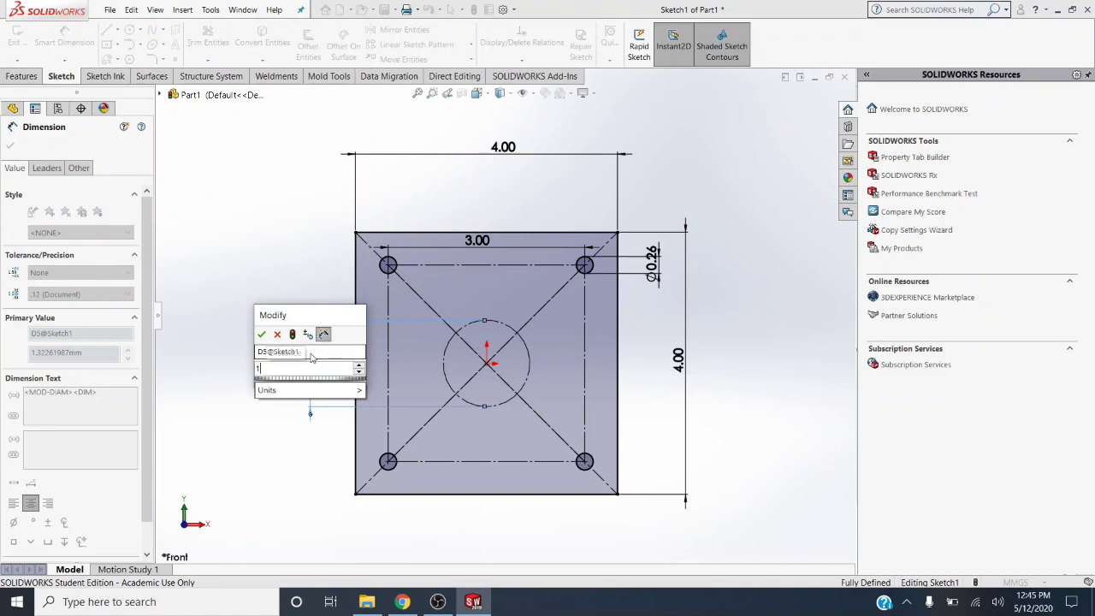
text(.625)
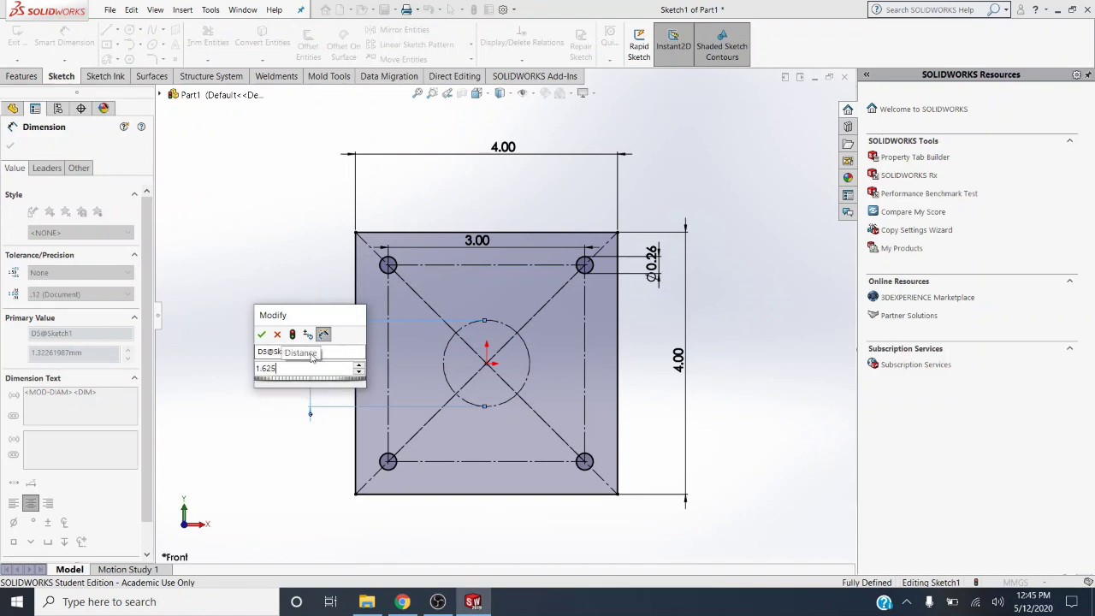
key(Return)
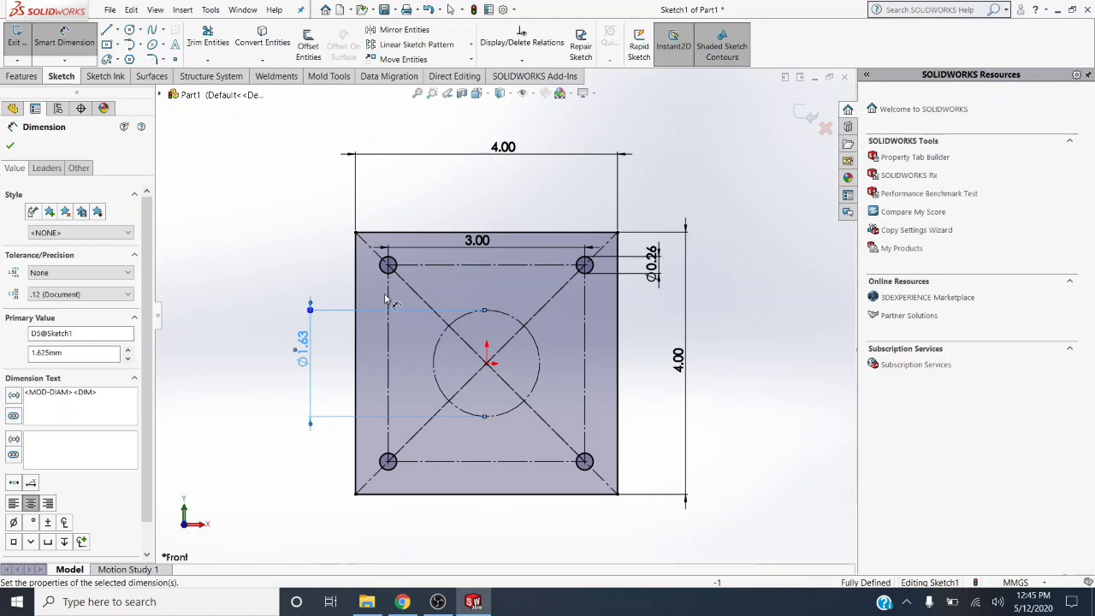
click(502, 10)
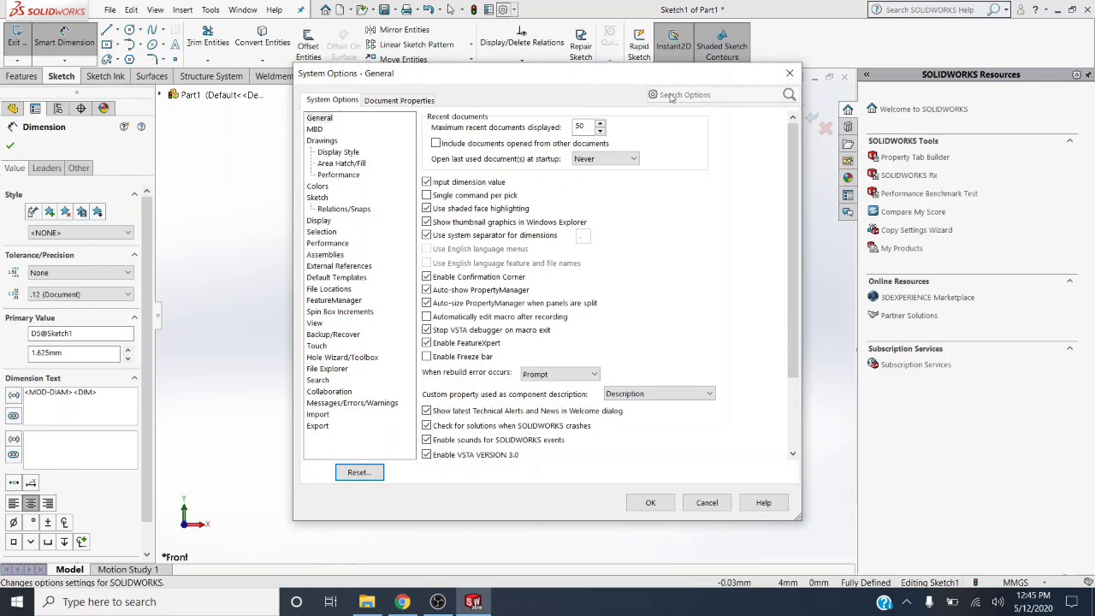
Set the document's dimension primary precision to three decimals (.123).
click(672, 95)
text(dim)
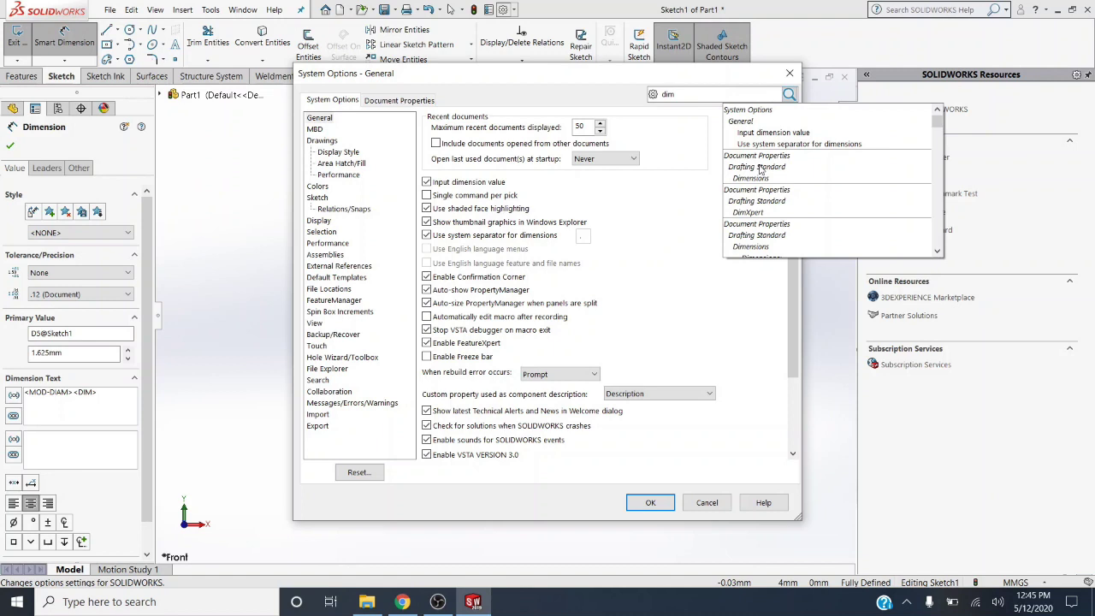
click(773, 177)
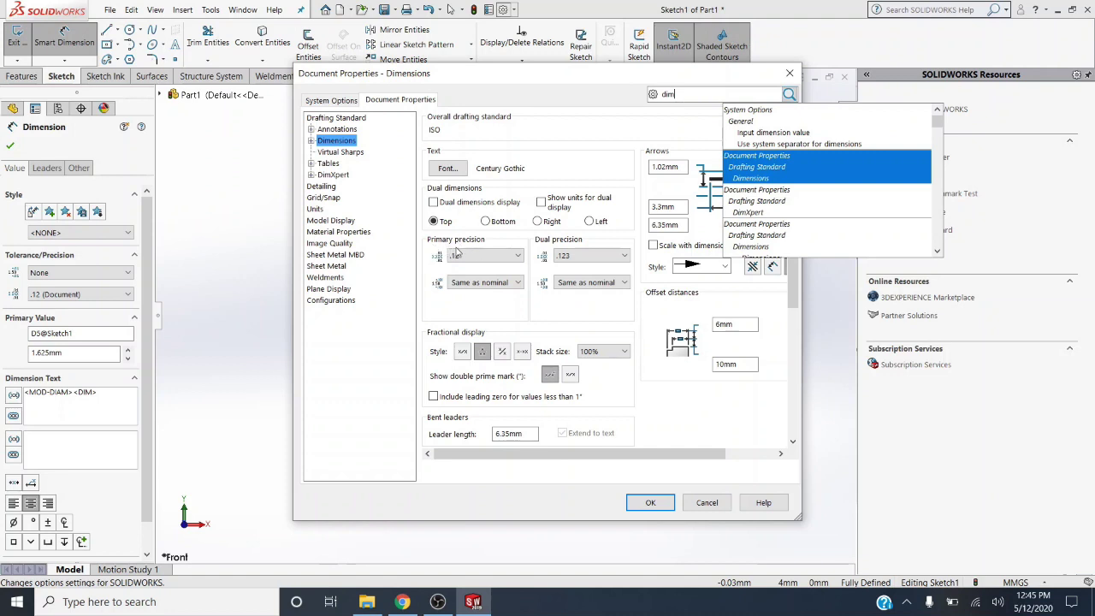
click(516, 257)
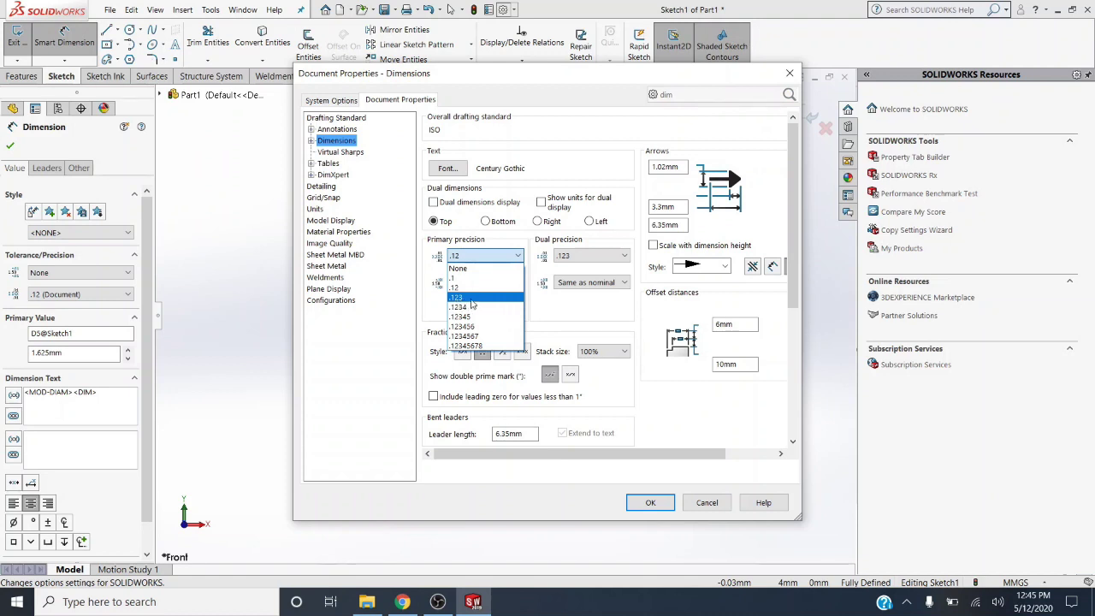
click(478, 297)
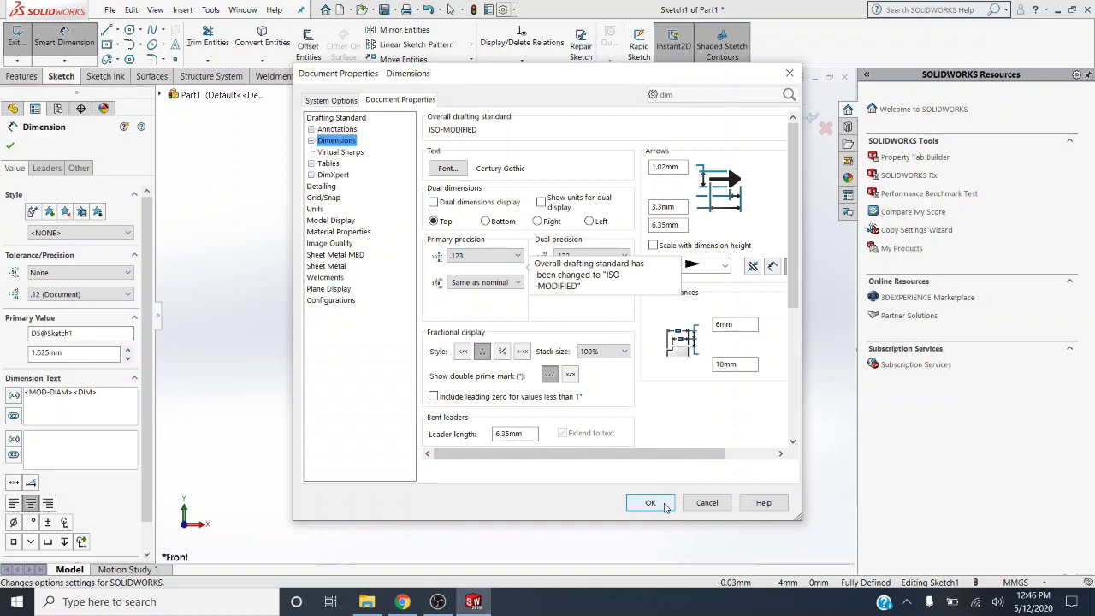
click(650, 504)
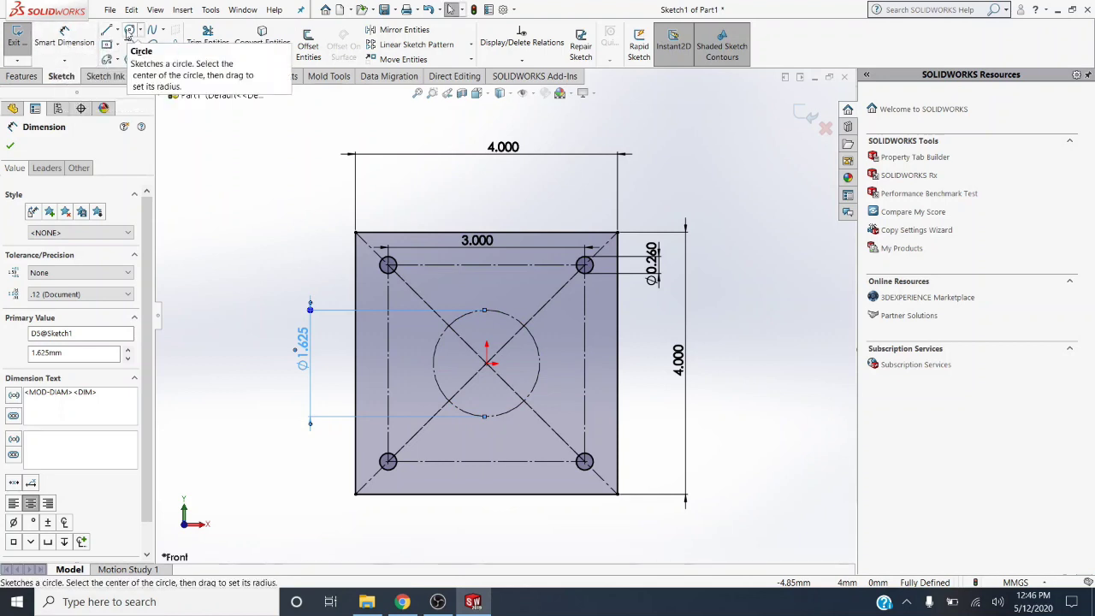
Draw four small circles centred on the construction circle's right, top, left and bottom points.
click(128, 31)
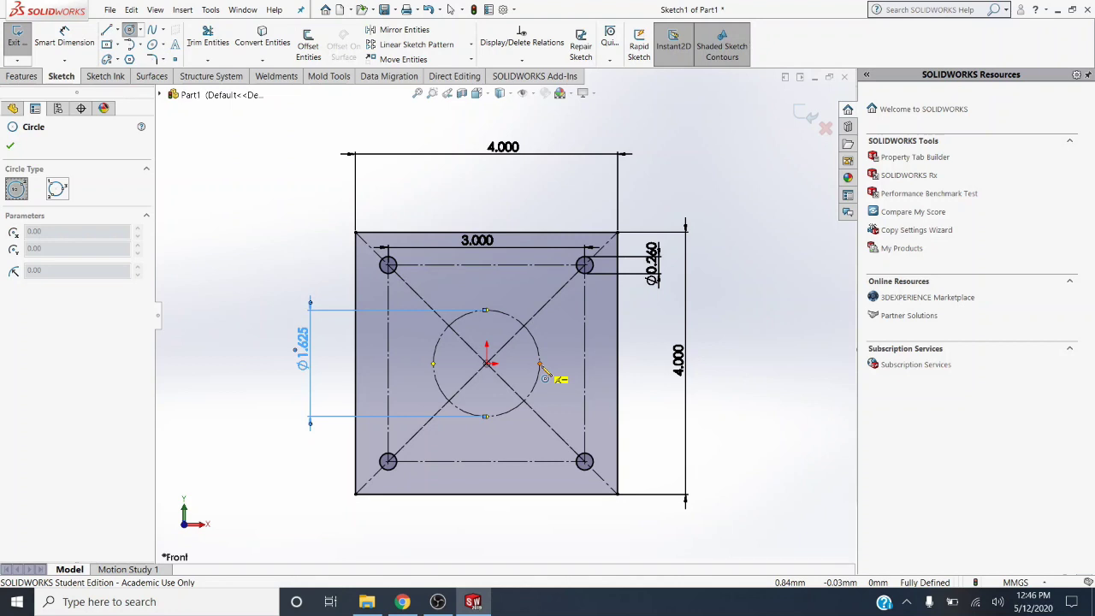
click(540, 364)
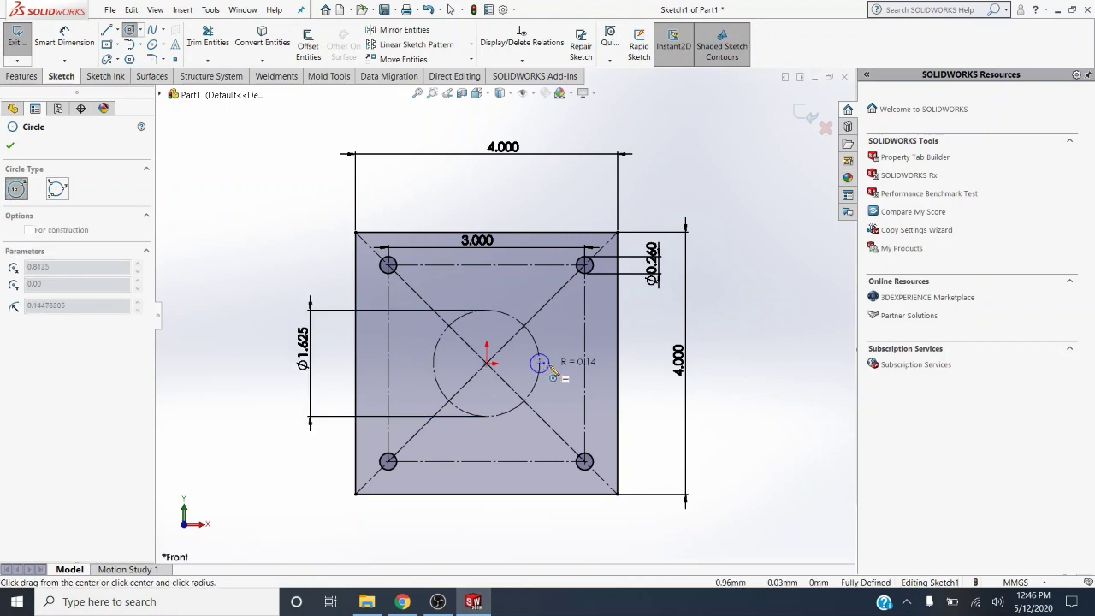
click(550, 371)
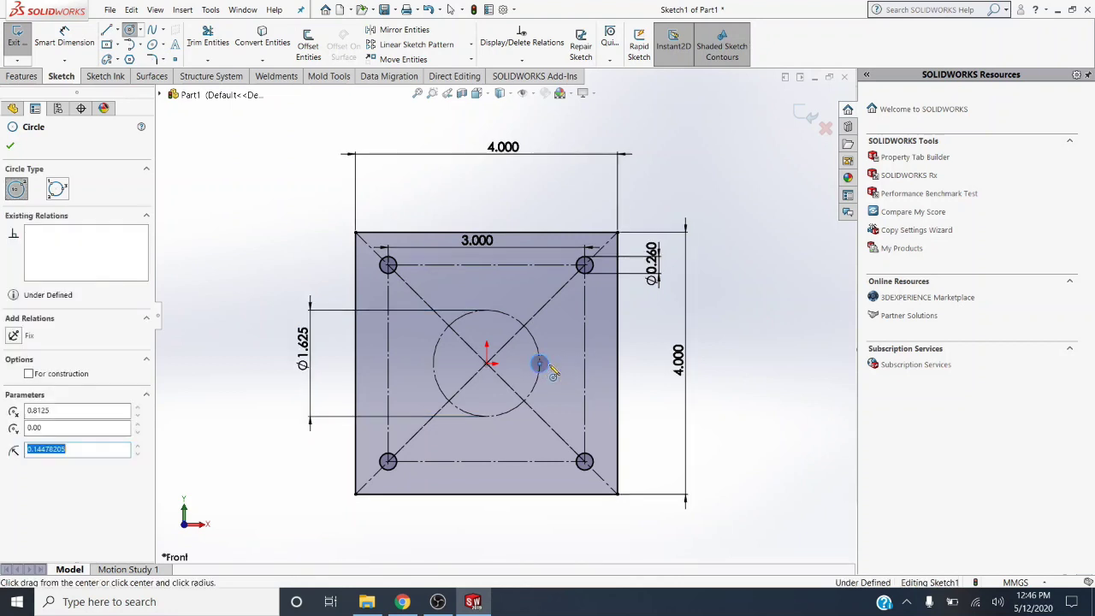
click(486, 309)
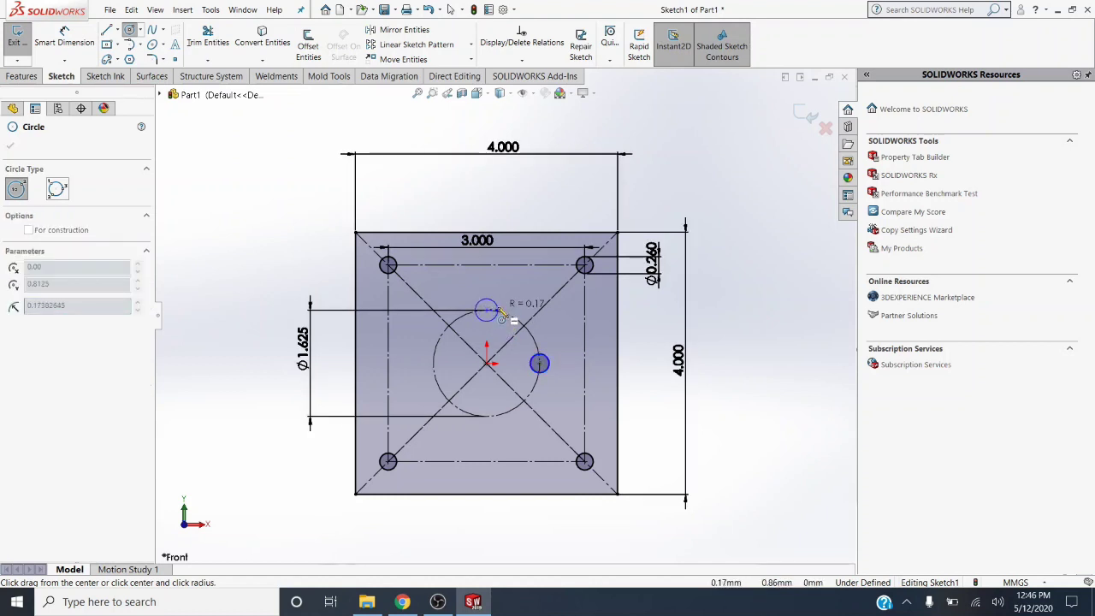
click(498, 311)
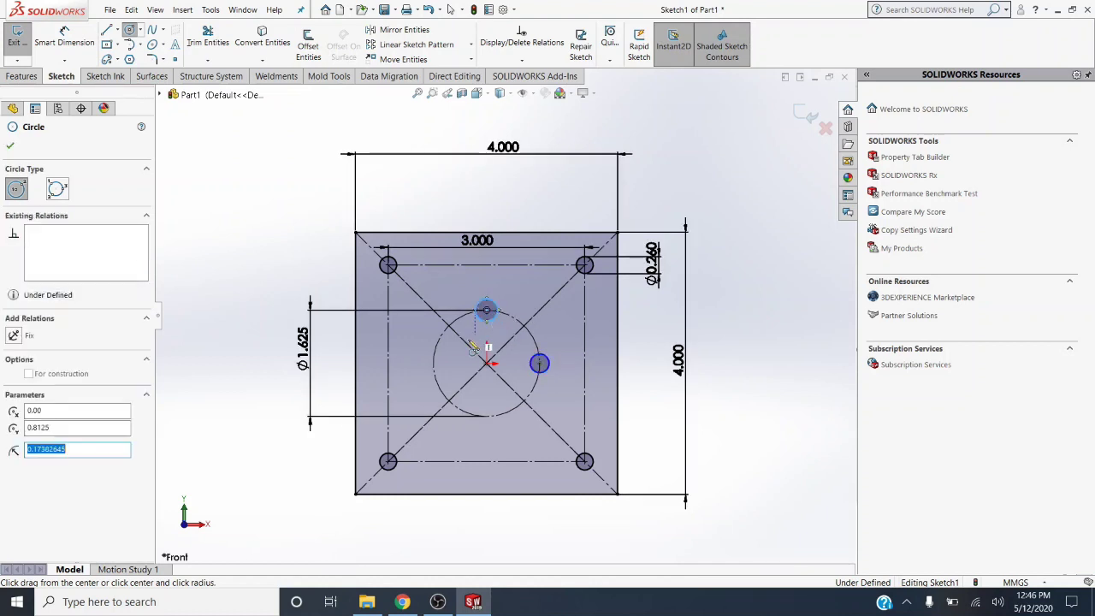
click(433, 364)
click(444, 363)
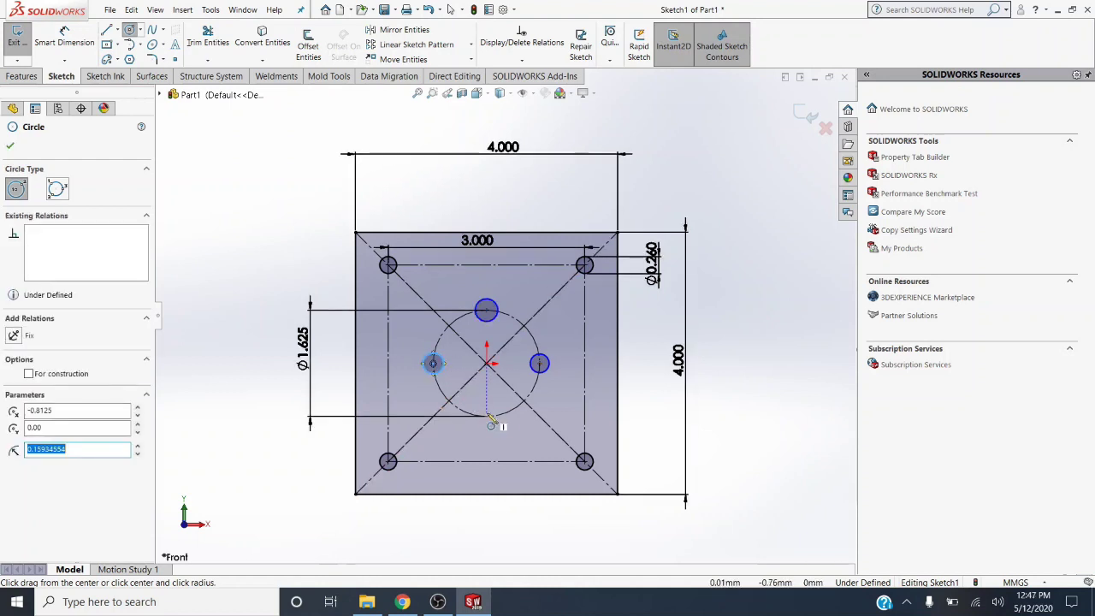
click(486, 417)
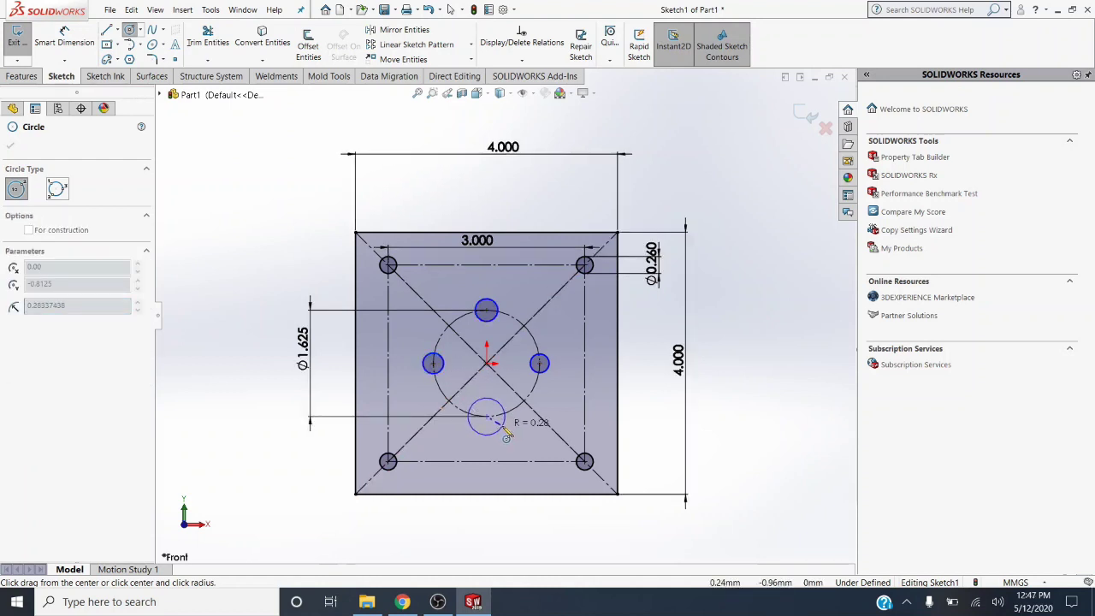
click(503, 427)
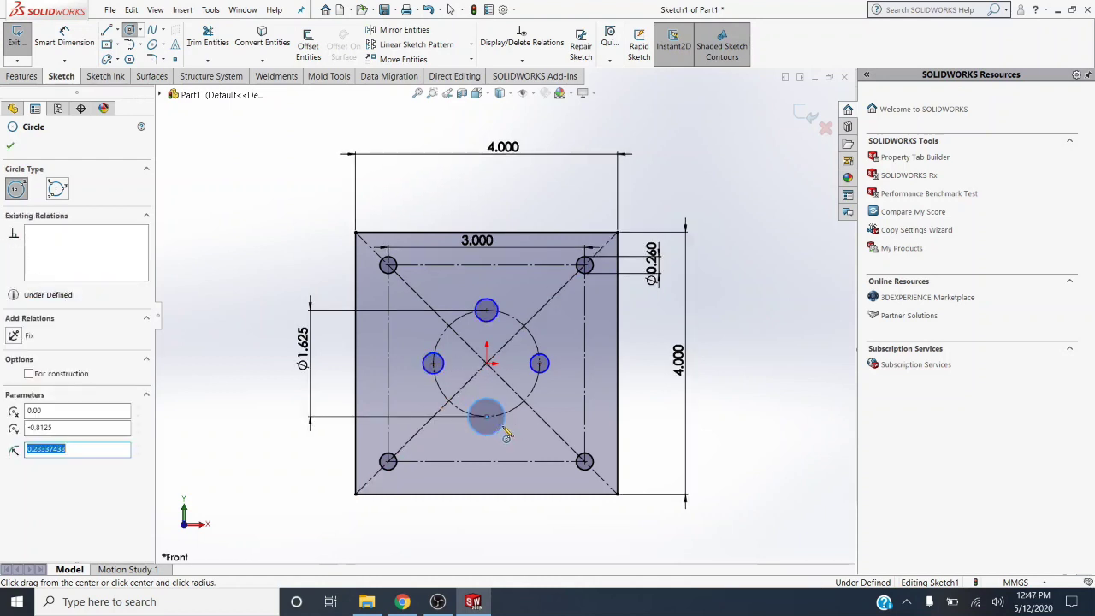
click(86, 62)
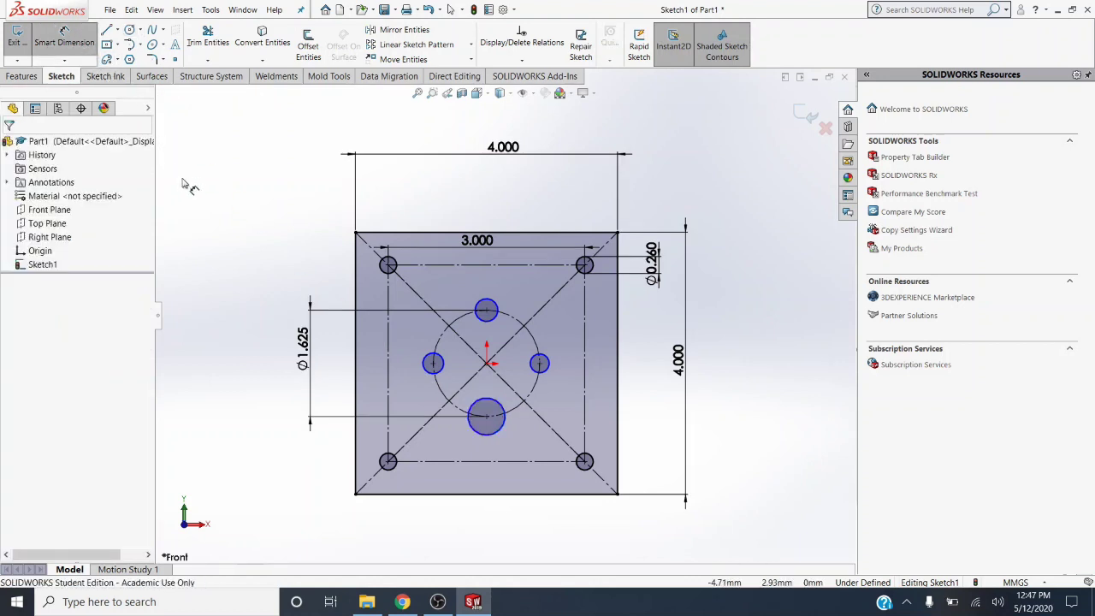
Dimension the right bolt-circle hole to Ø0.190, then clear the selection.
click(549, 365)
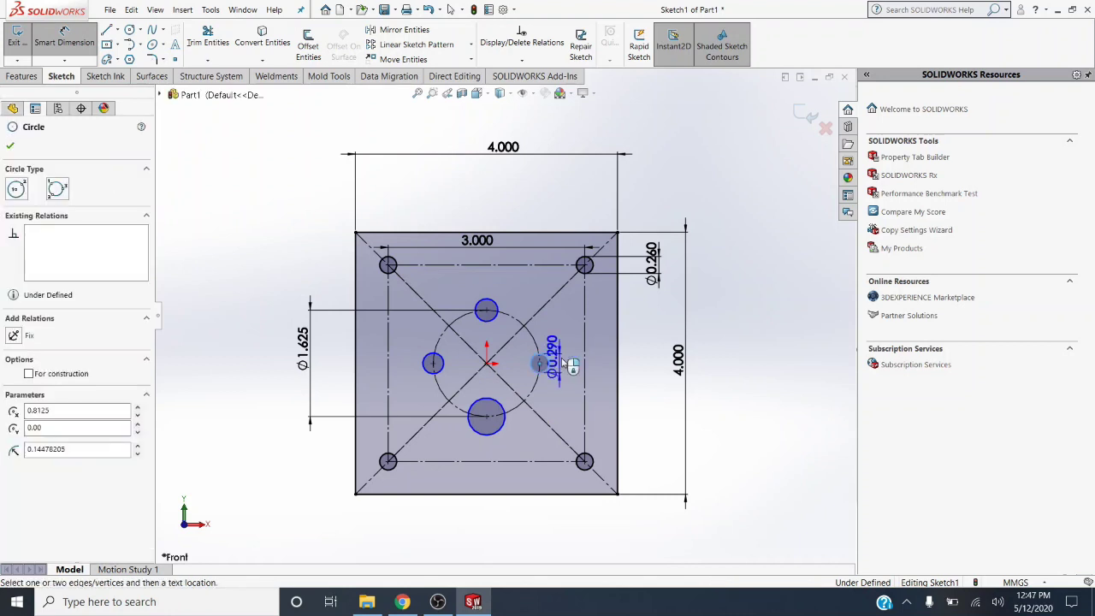
click(640, 366)
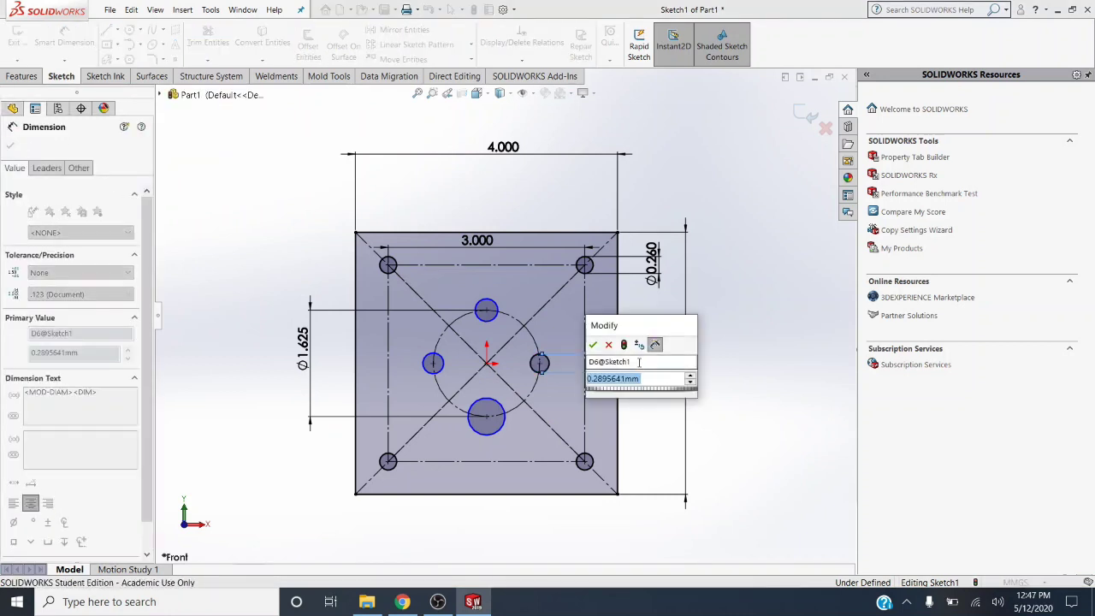
text(.19)
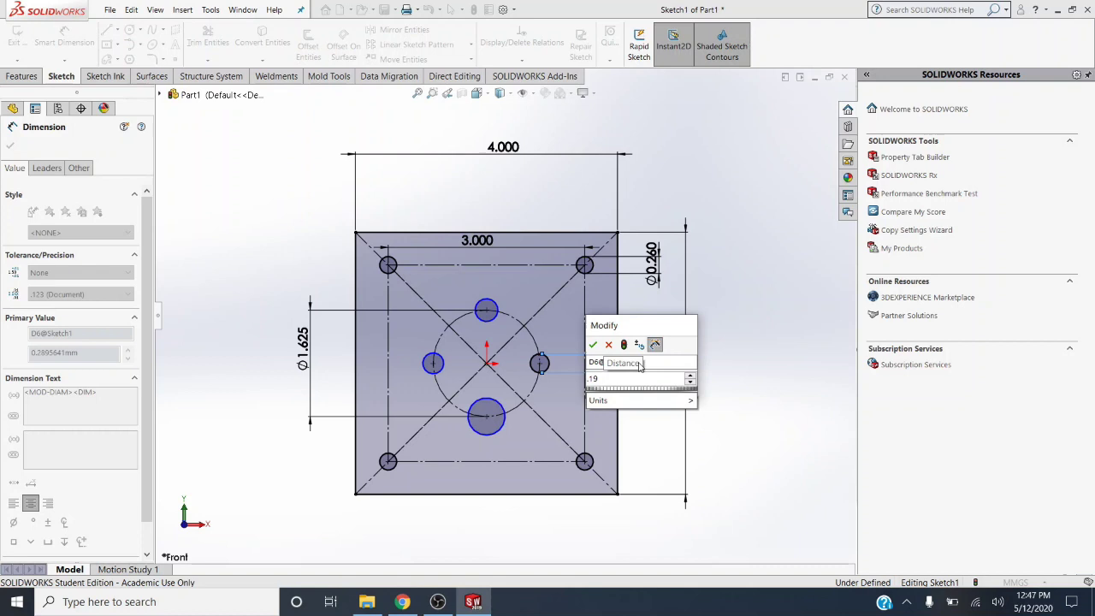
key(Return)
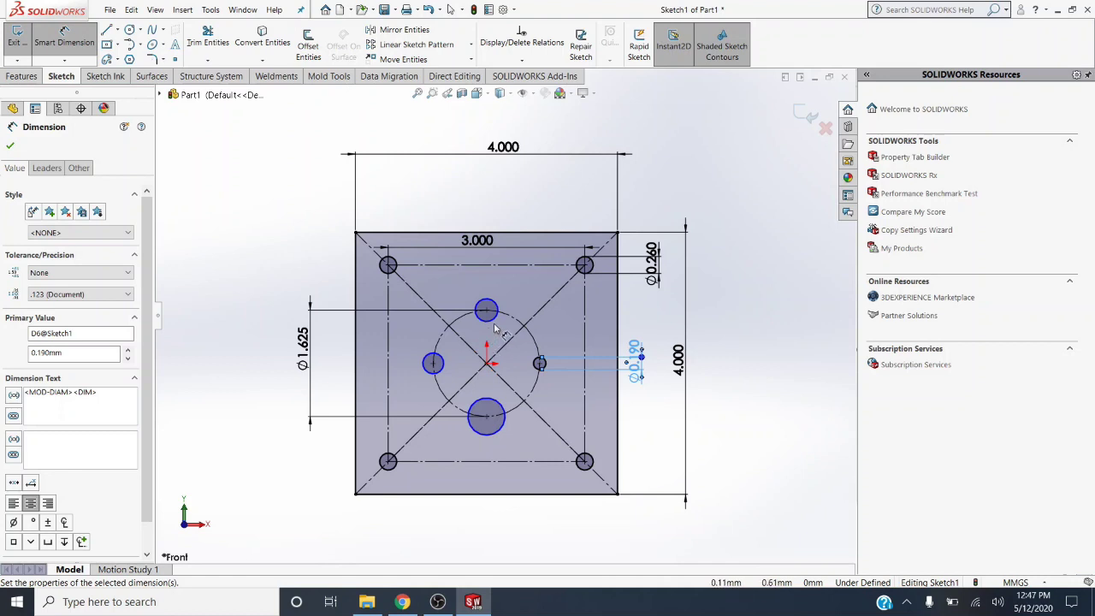
key(Escape)
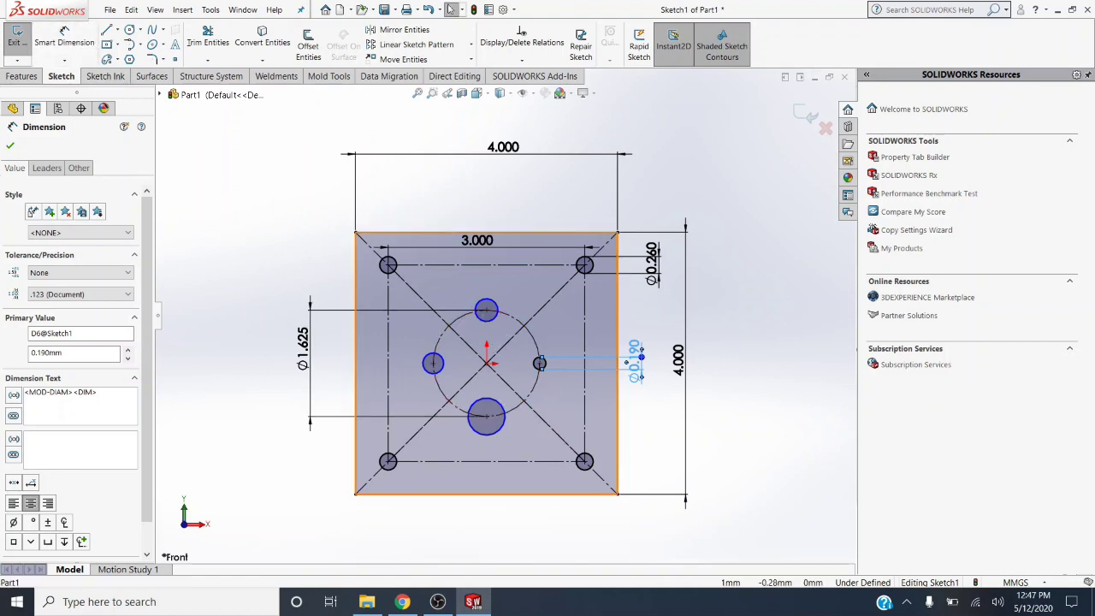
click(530, 370)
ctrl+click(538, 367)
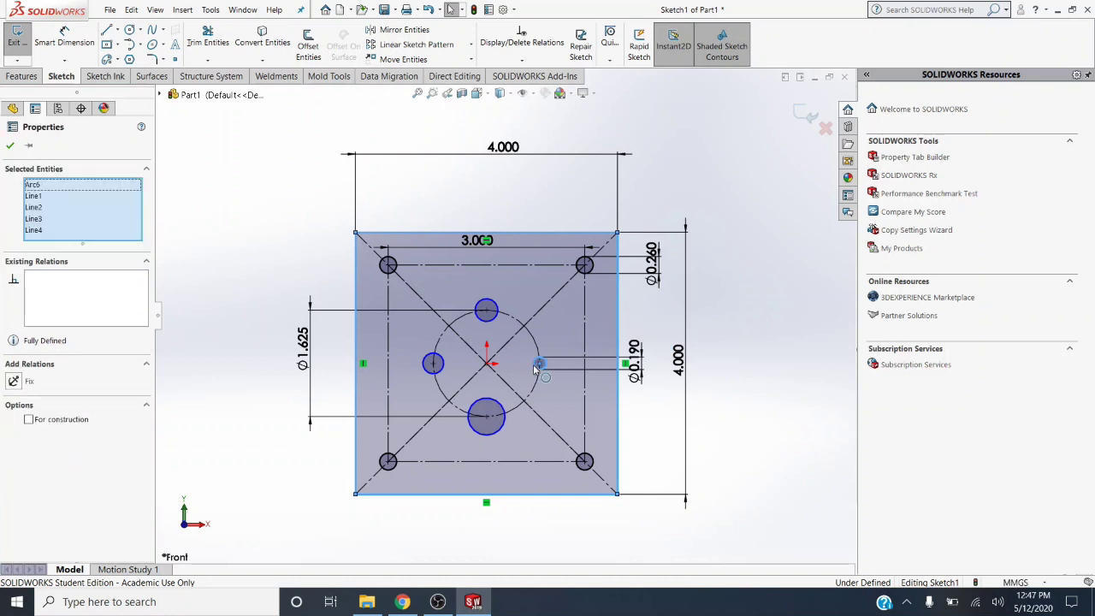
key(Escape)
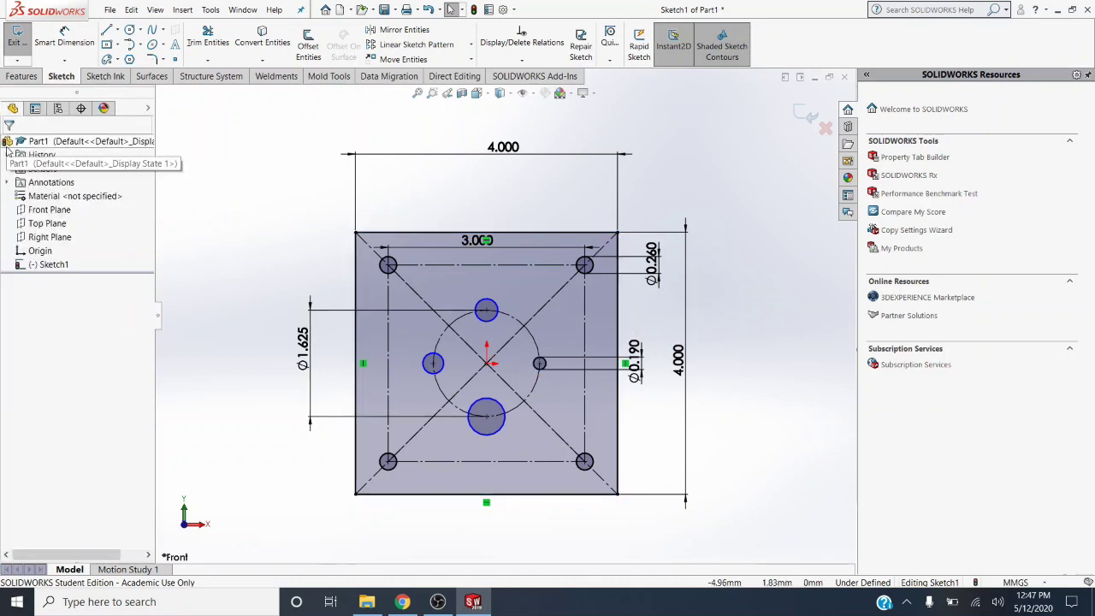
Apply an Equal relation to the right, top, left and bottom bolt-circle holes.
click(538, 365)
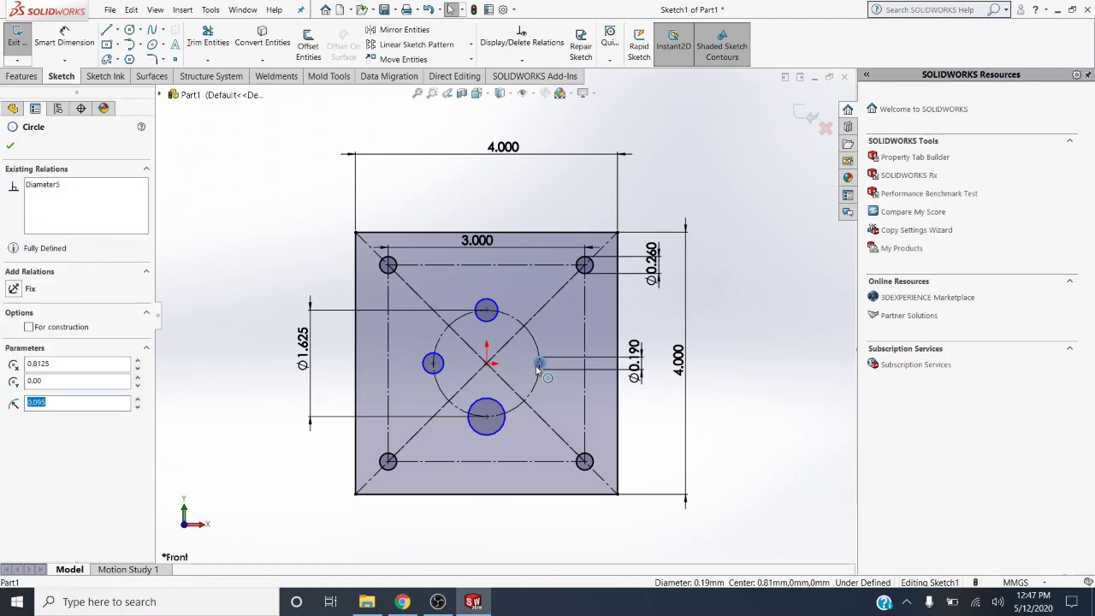
ctrl+click(491, 321)
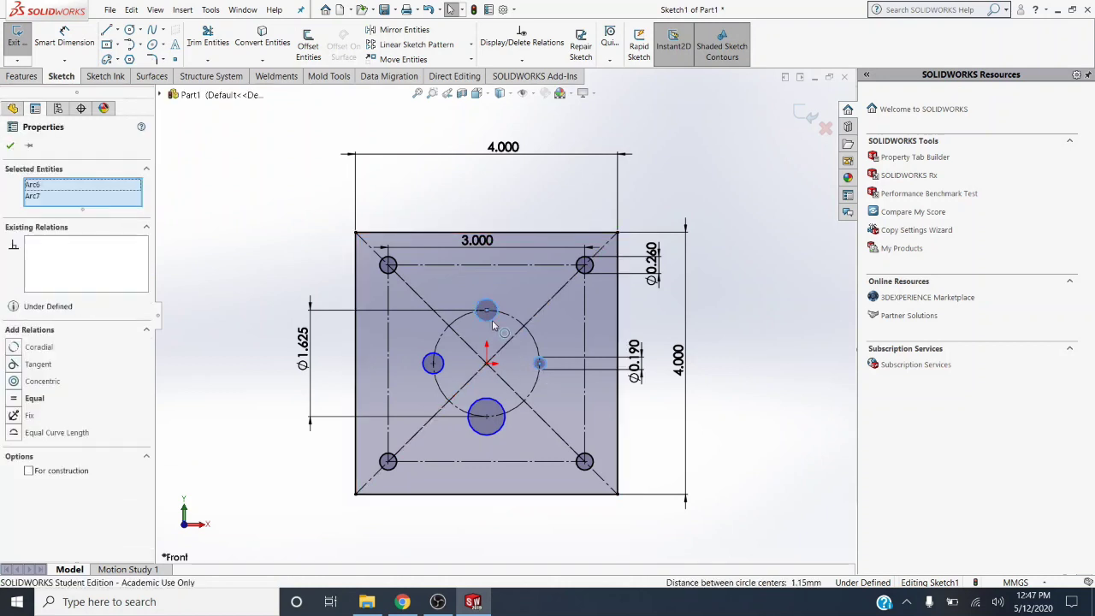
click(444, 369)
ctrl+click(484, 414)
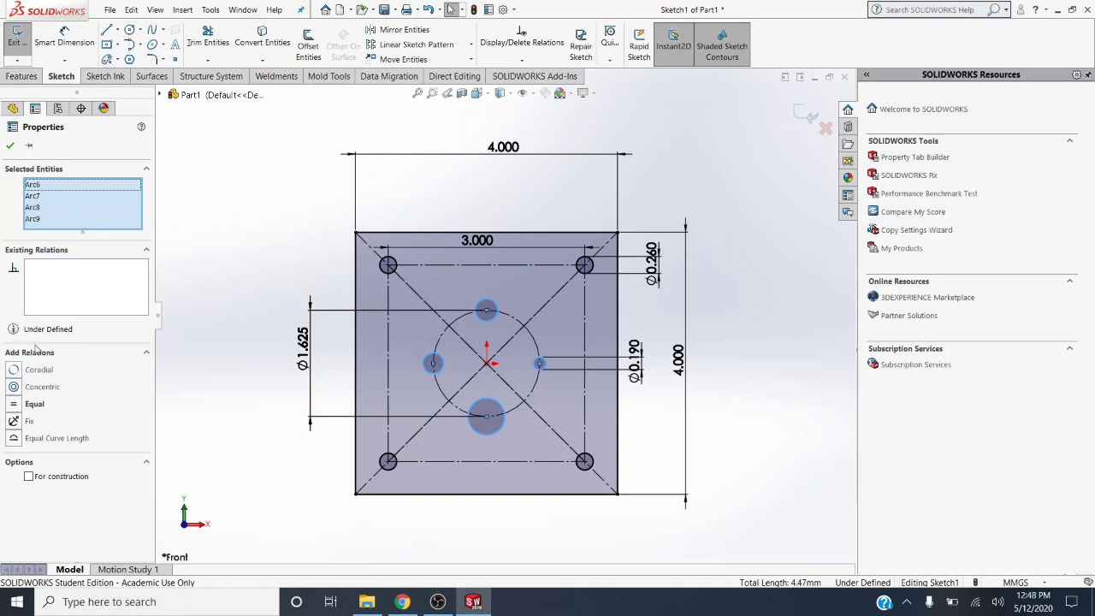
click(14, 404)
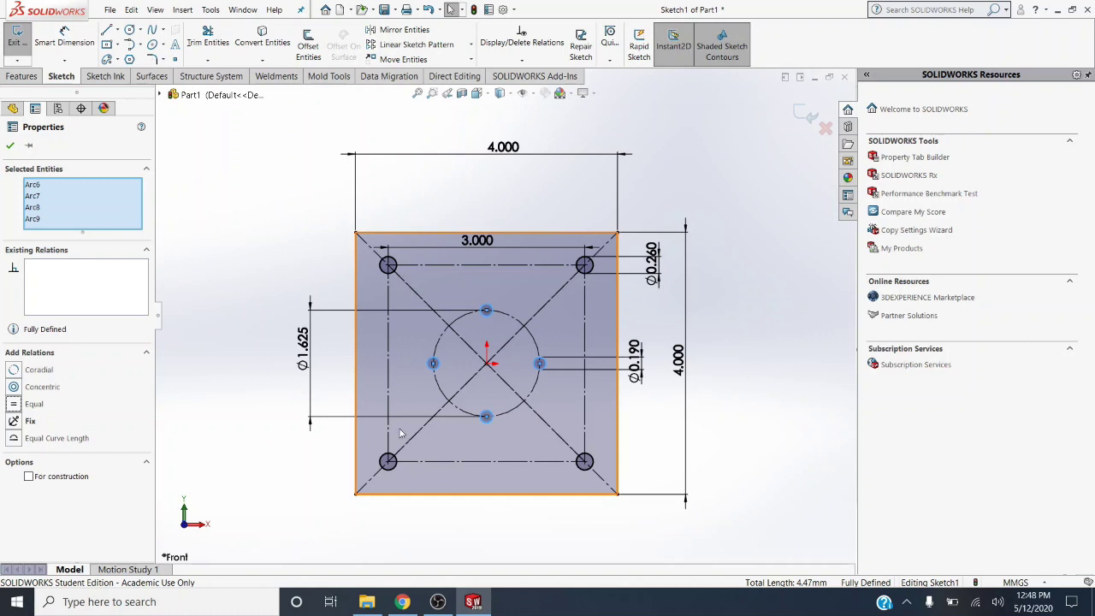
click(11, 146)
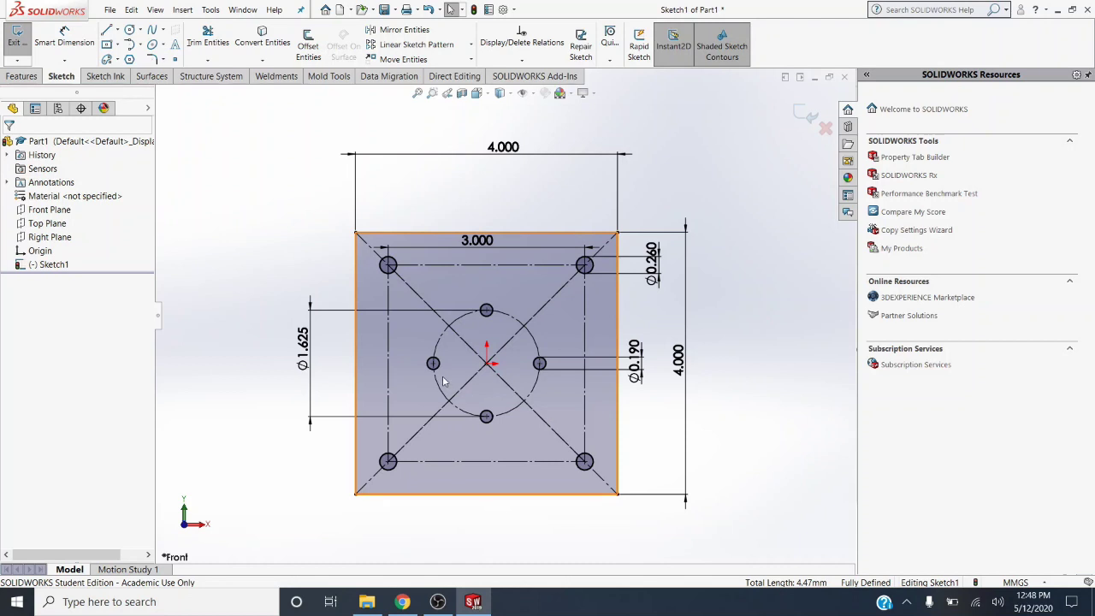
Draw a circle centred on the origin and dimension its diameter to 1 mm below the plate.
click(130, 31)
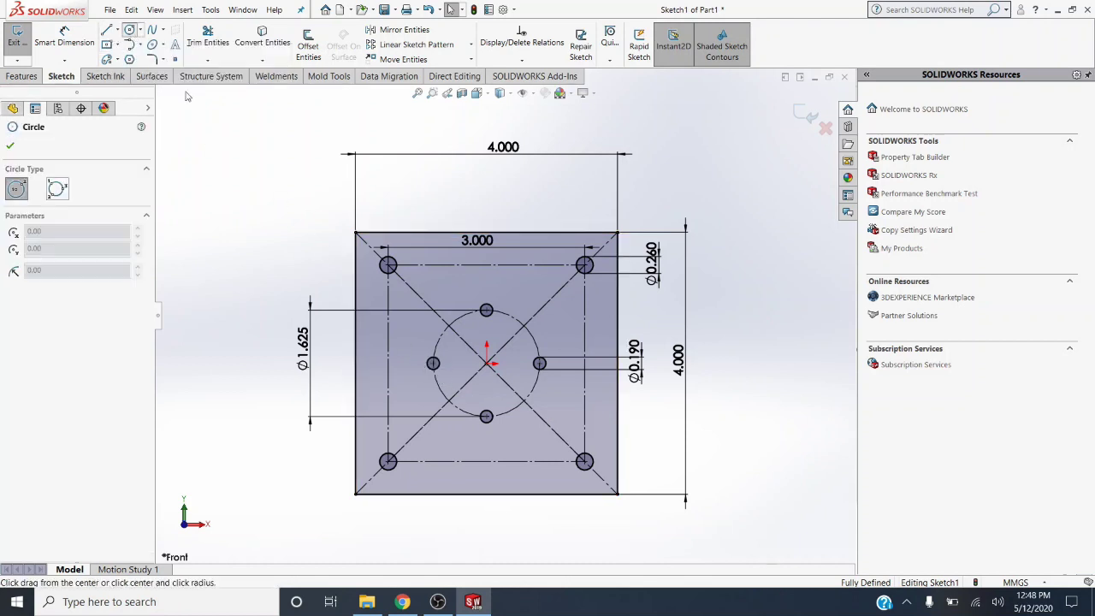
click(487, 363)
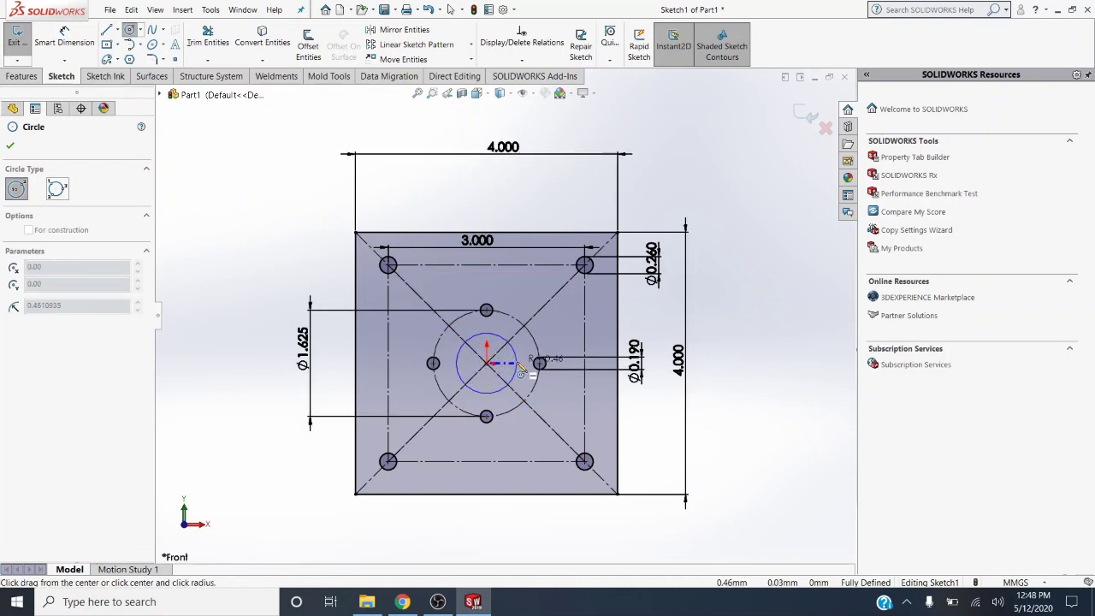
click(520, 367)
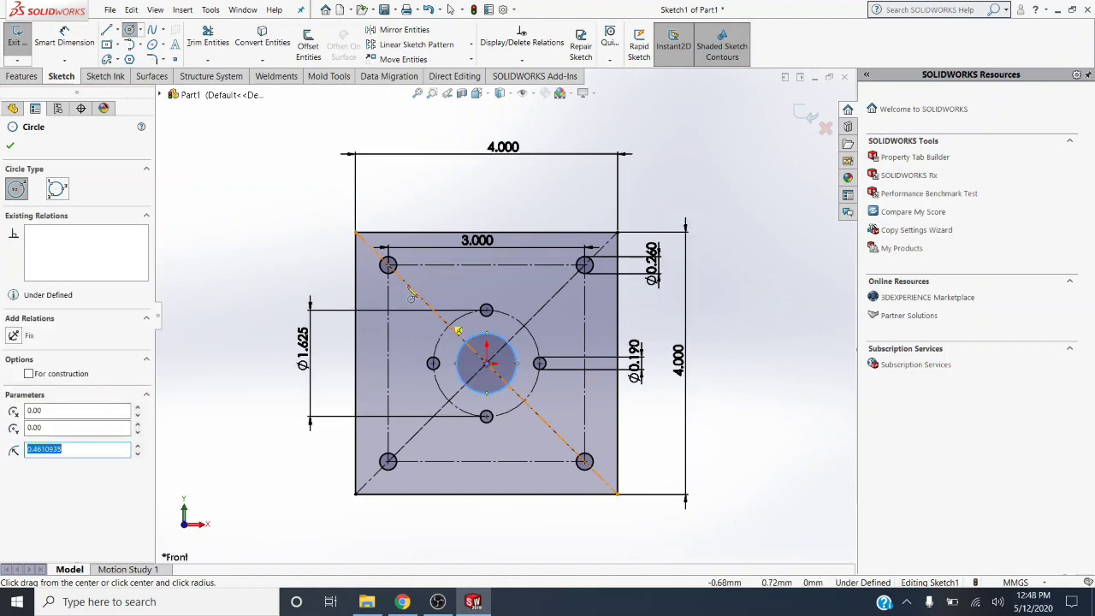
click(64, 40)
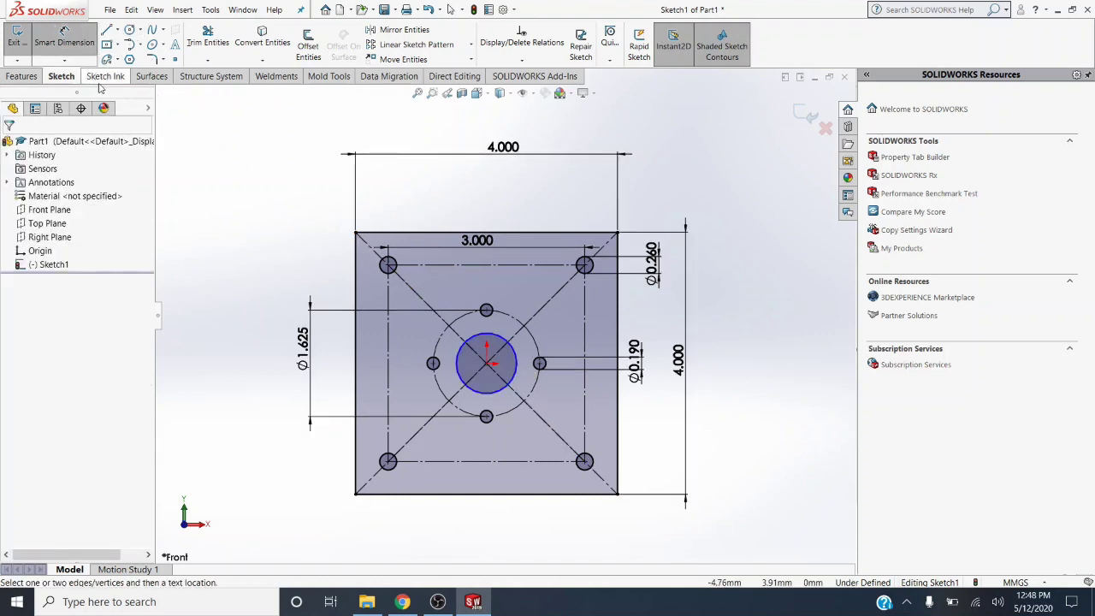
click(494, 336)
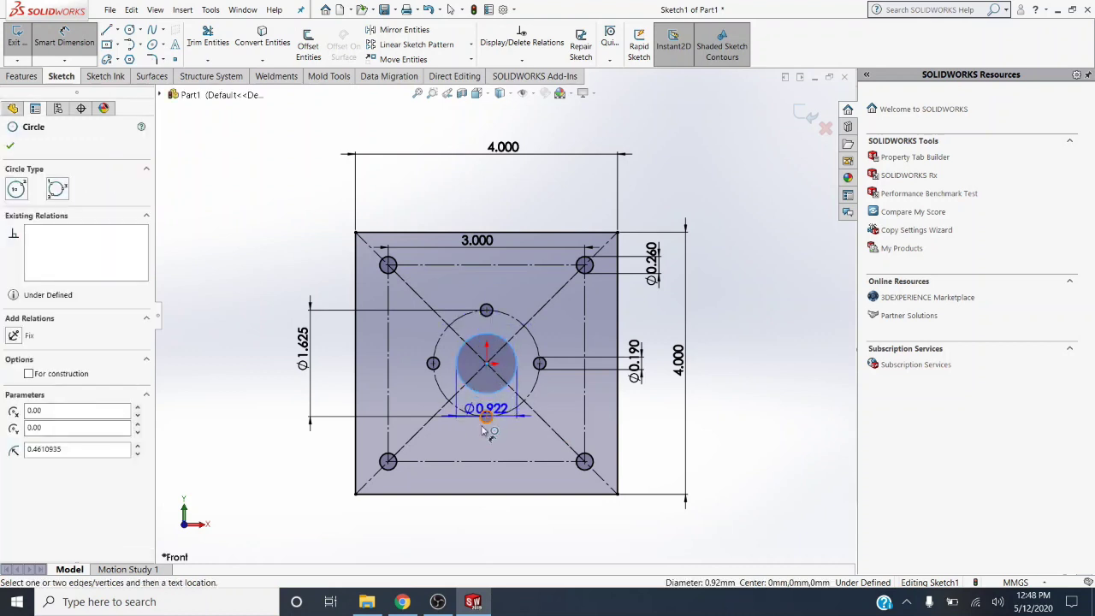
click(481, 519)
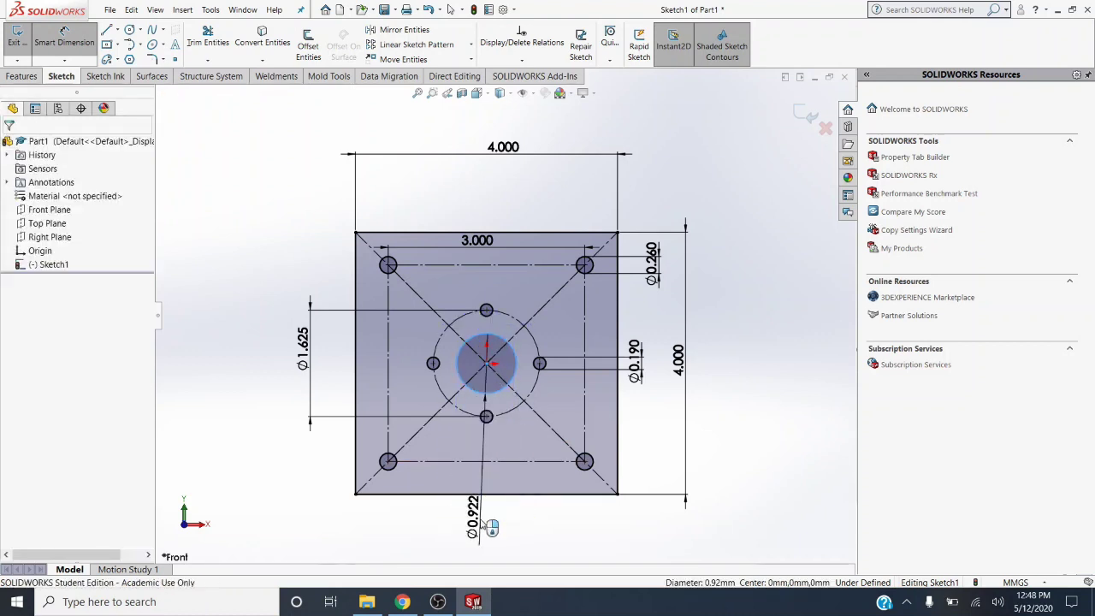
text(1)
key(Return)
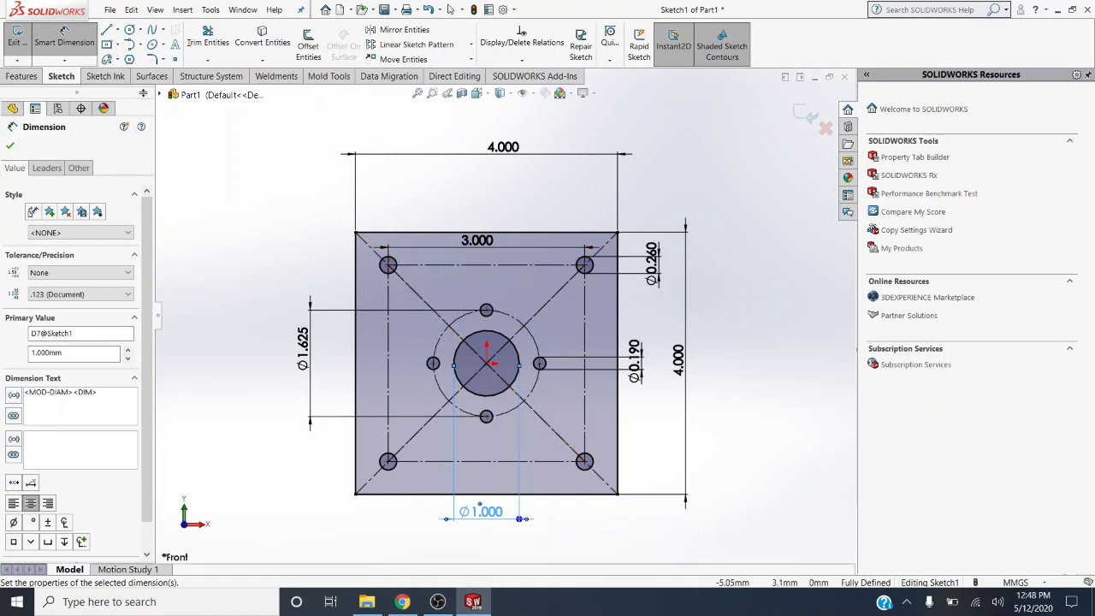
Power-trim the diagonal segments near the top-left, lower-left, top and lower-right holes.
click(209, 44)
mouse_move(429, 284)
mouse_down()
mouse_move(382, 329)
mouse_move(381, 391)
mouse_up()
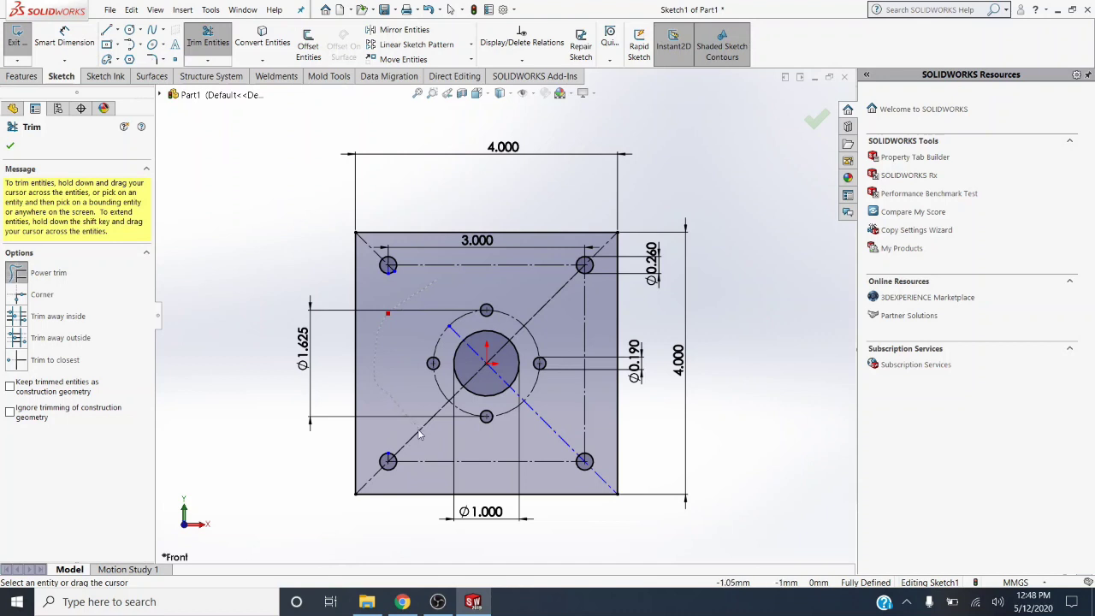
drag(434, 469, 432, 482)
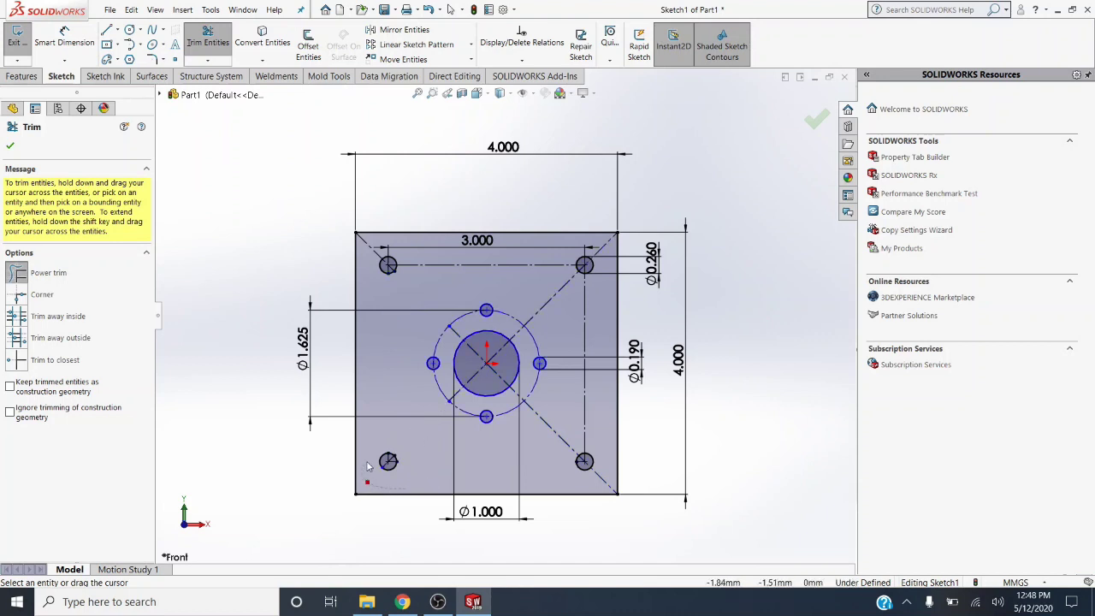
mouse_move(458, 257)
mouse_down()
mouse_move(471, 277)
mouse_move(531, 285)
mouse_move(581, 315)
mouse_move(607, 266)
mouse_move(599, 245)
mouse_up()
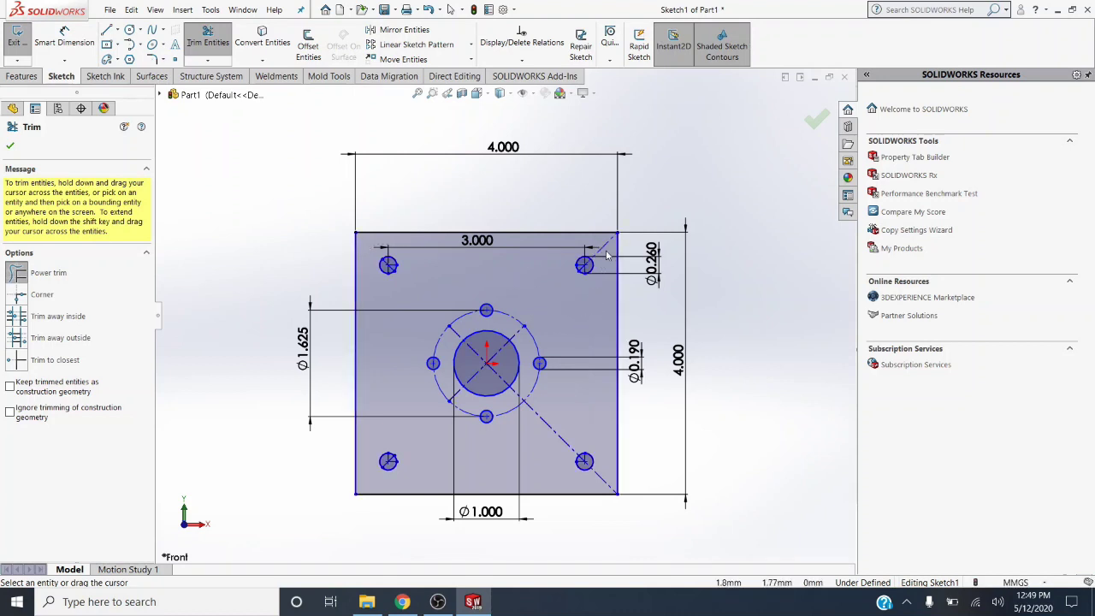
drag(534, 455, 522, 457)
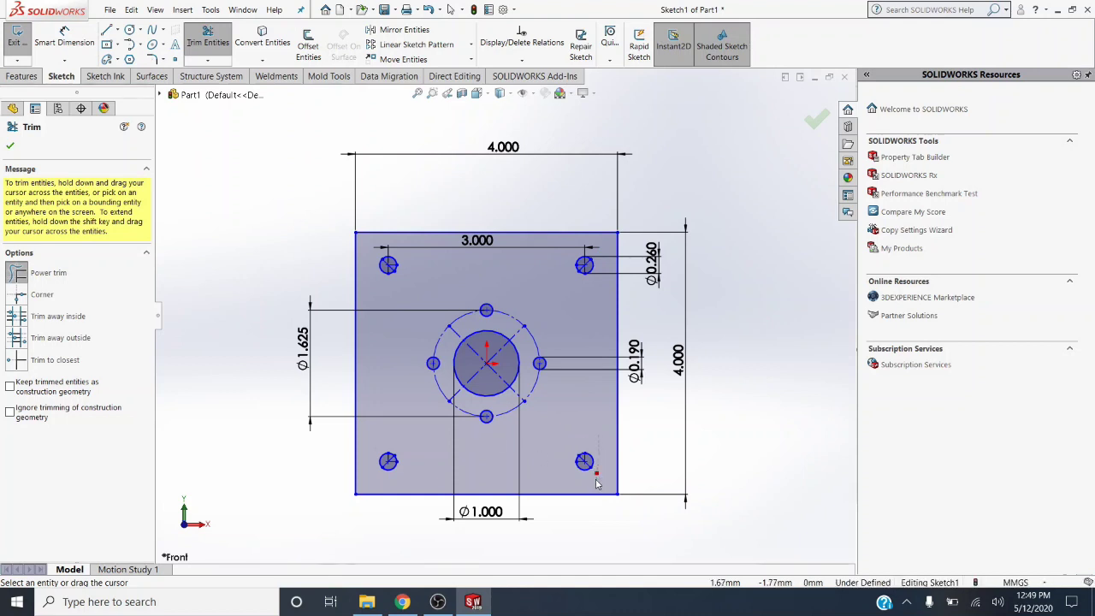
Trim the remaining diagonal stubs around the central hole and inside the top-left and small holes.
scroll(577, 467, down, 5)
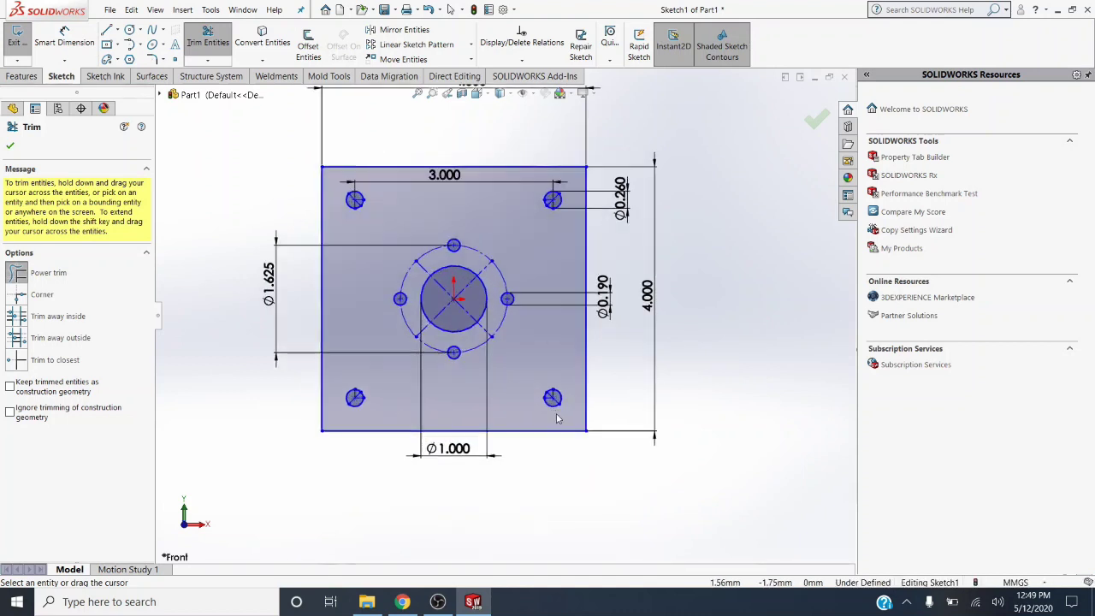
scroll(544, 377, down, 5)
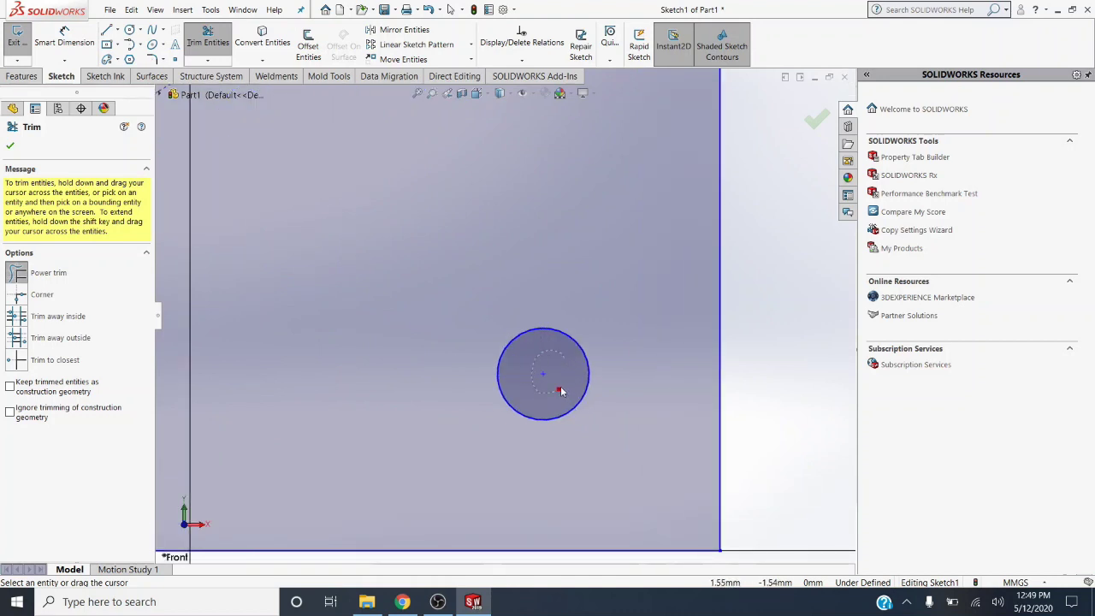
scroll(560, 391, up, 10)
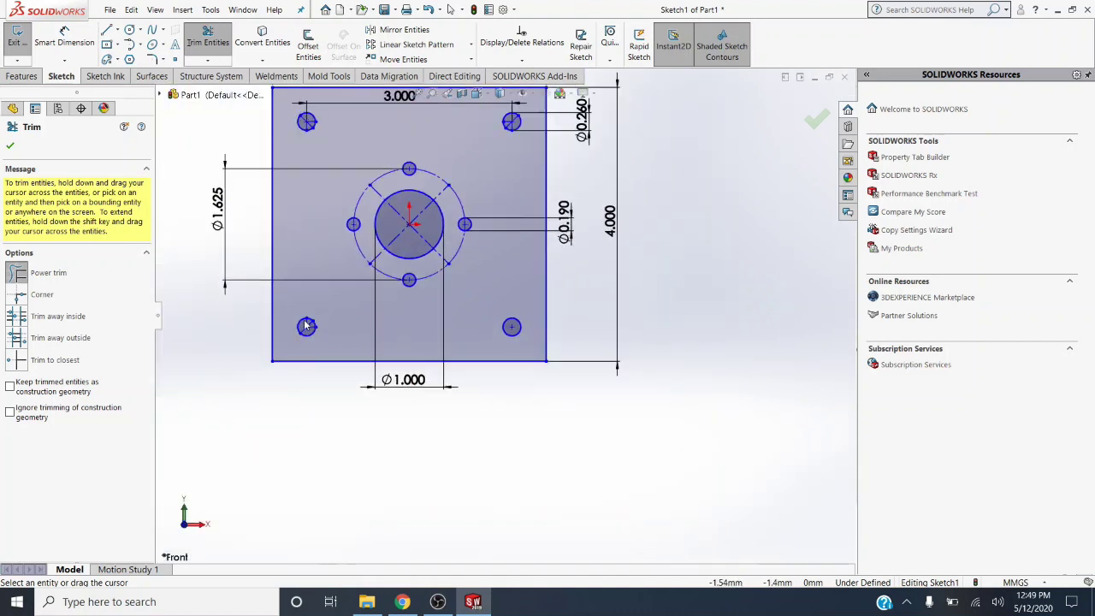
scroll(305, 325, down, 6)
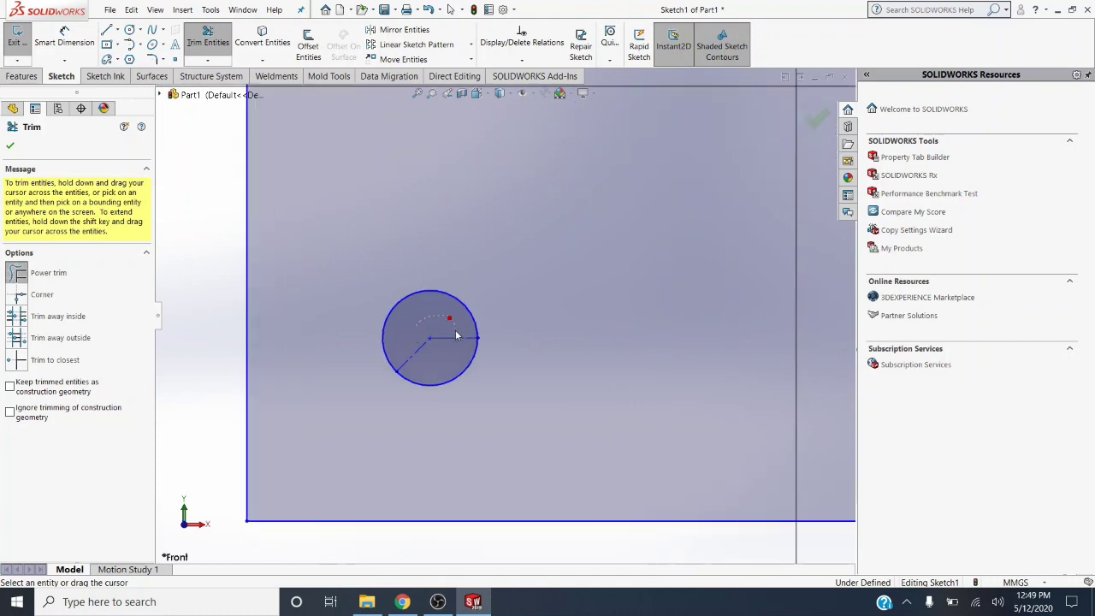
scroll(491, 352, up, 8)
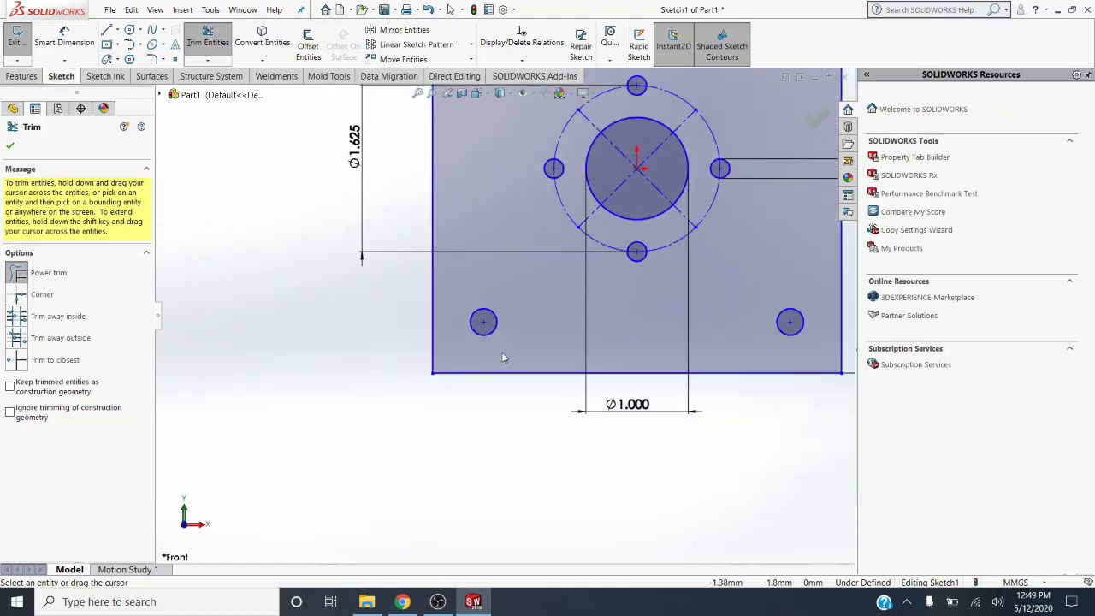
scroll(608, 237, down, 3)
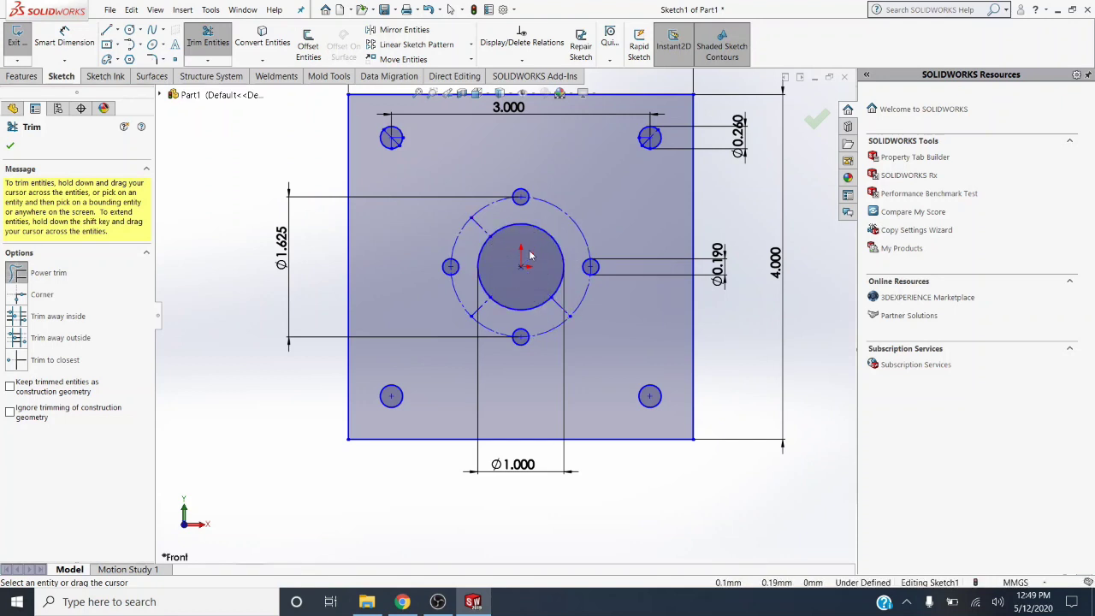
scroll(528, 258, up, 2)
scroll(527, 216, down, 4)
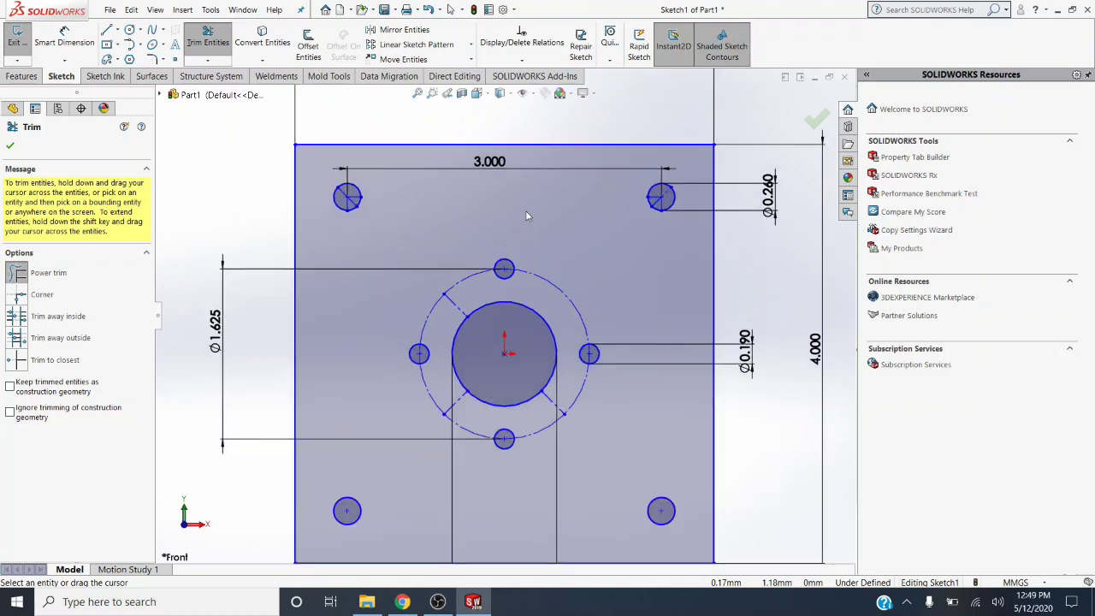
scroll(507, 323, up, 1)
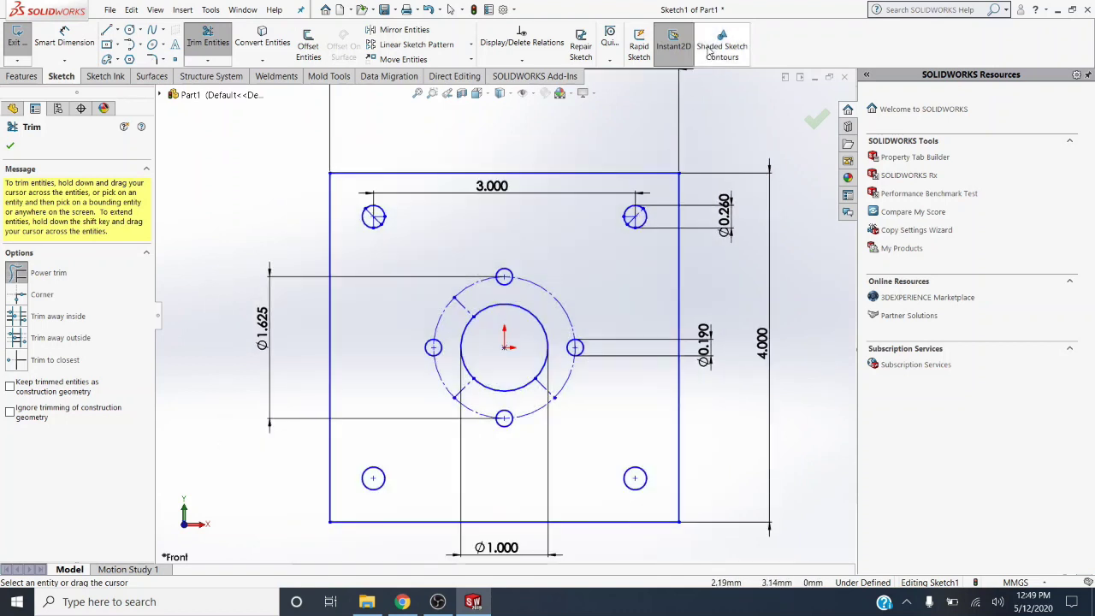
drag(467, 311, 466, 319)
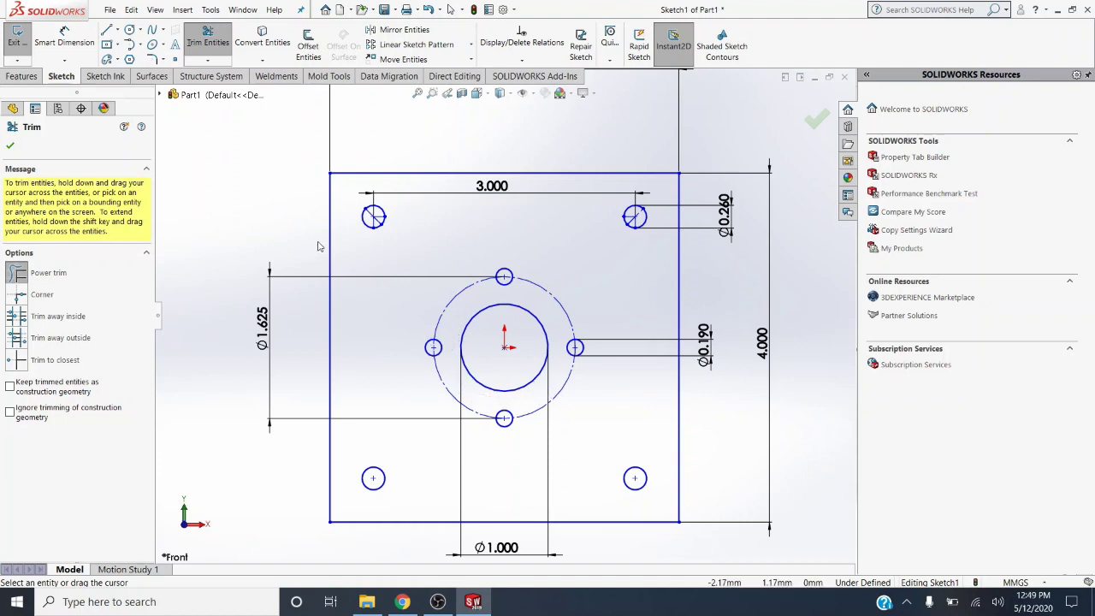
scroll(387, 206, down, 5)
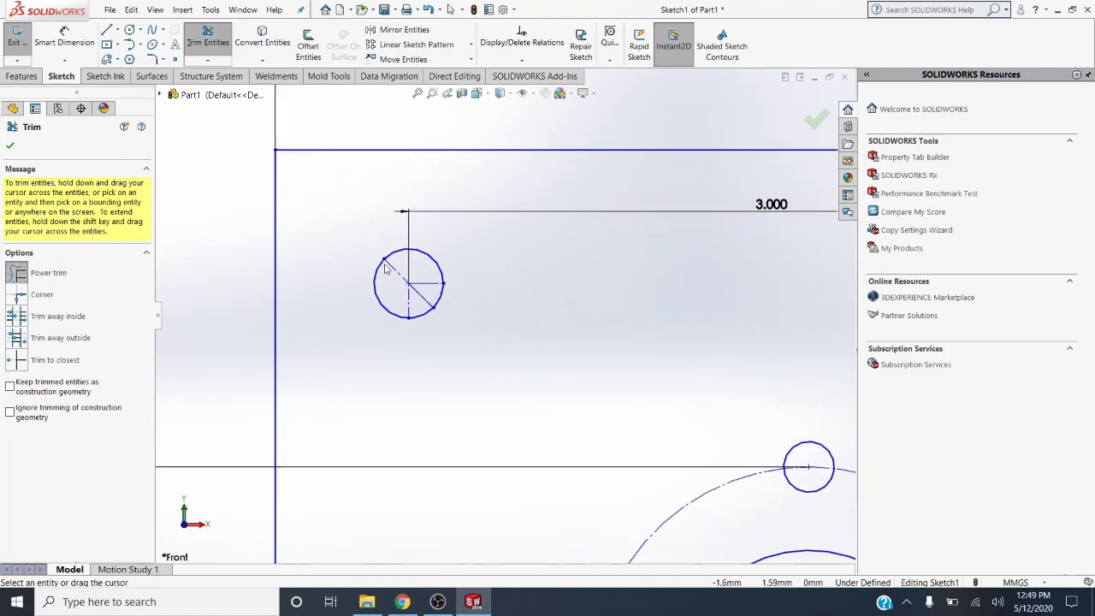
drag(421, 275, 410, 299)
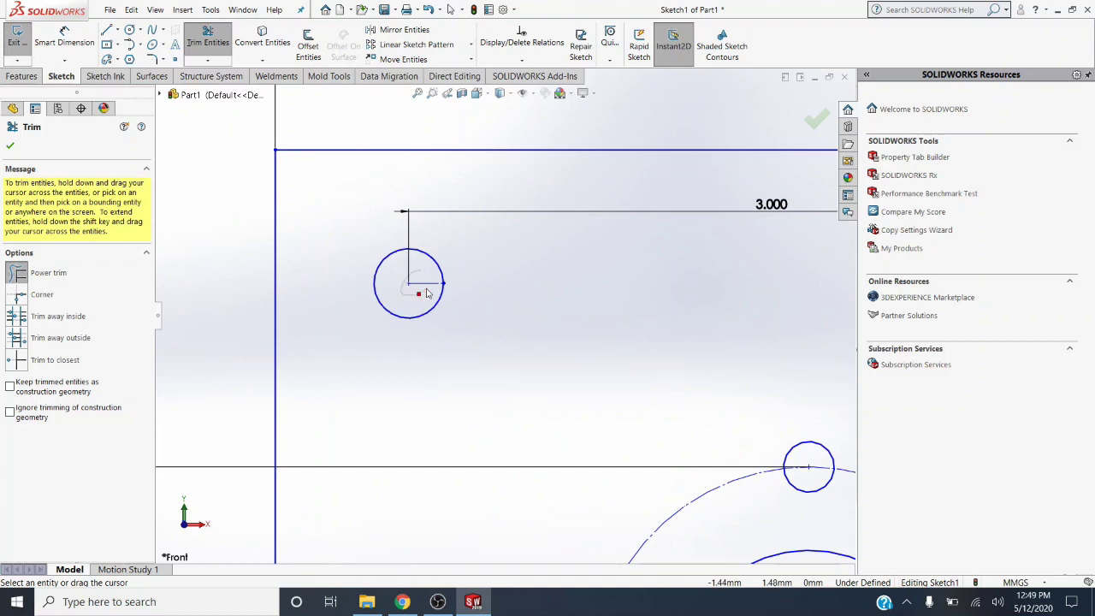
scroll(579, 296, up, 6)
scroll(734, 304, down, 3)
scroll(734, 304, down, 3)
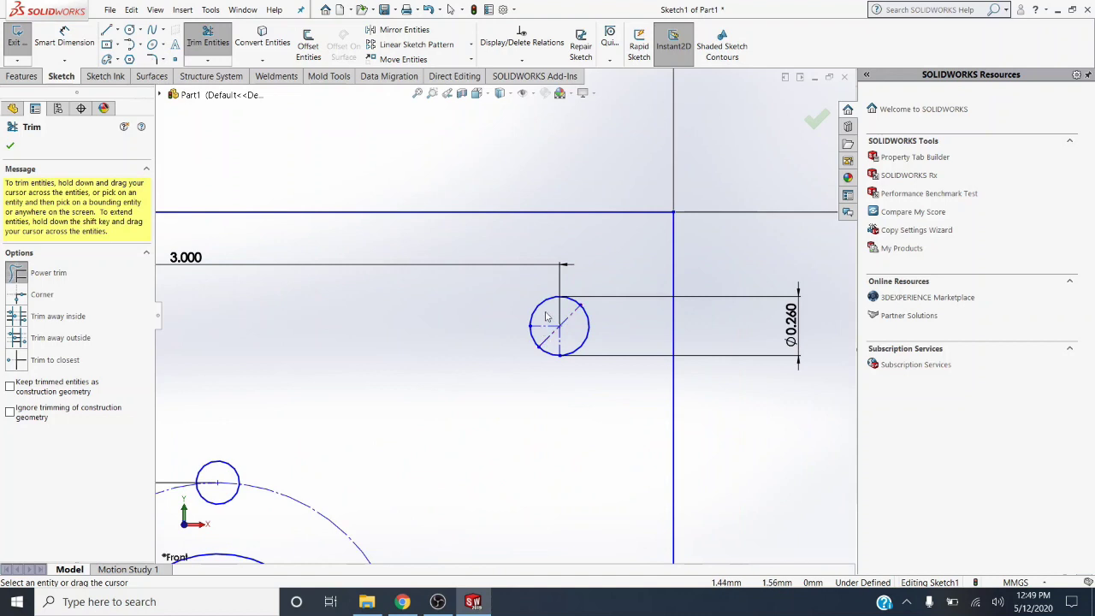
drag(571, 346, 574, 322)
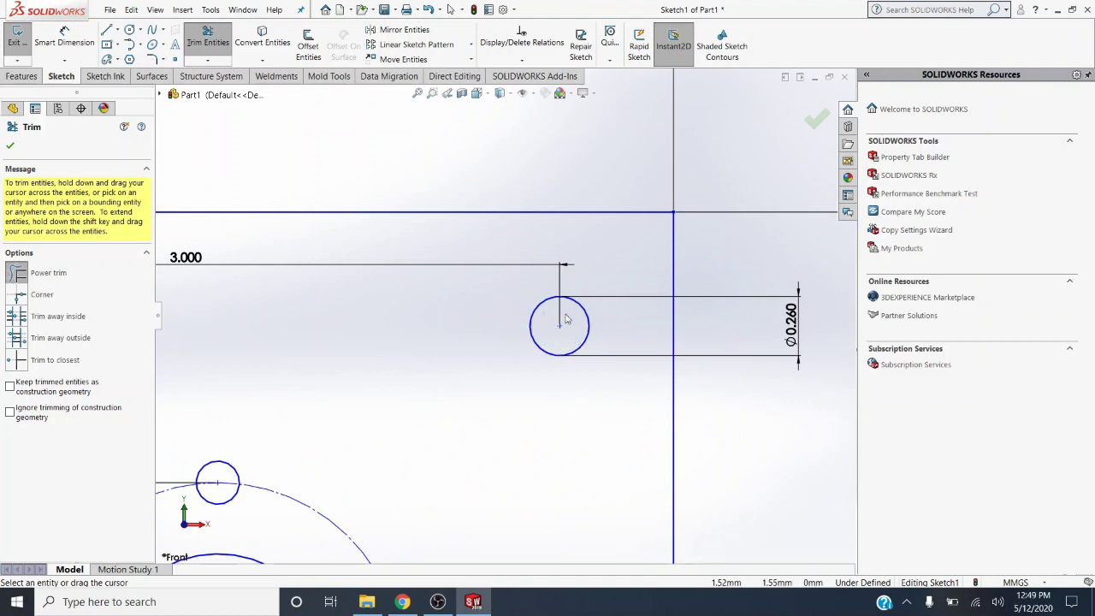
scroll(561, 338, up, 6)
scroll(484, 376, down, 2)
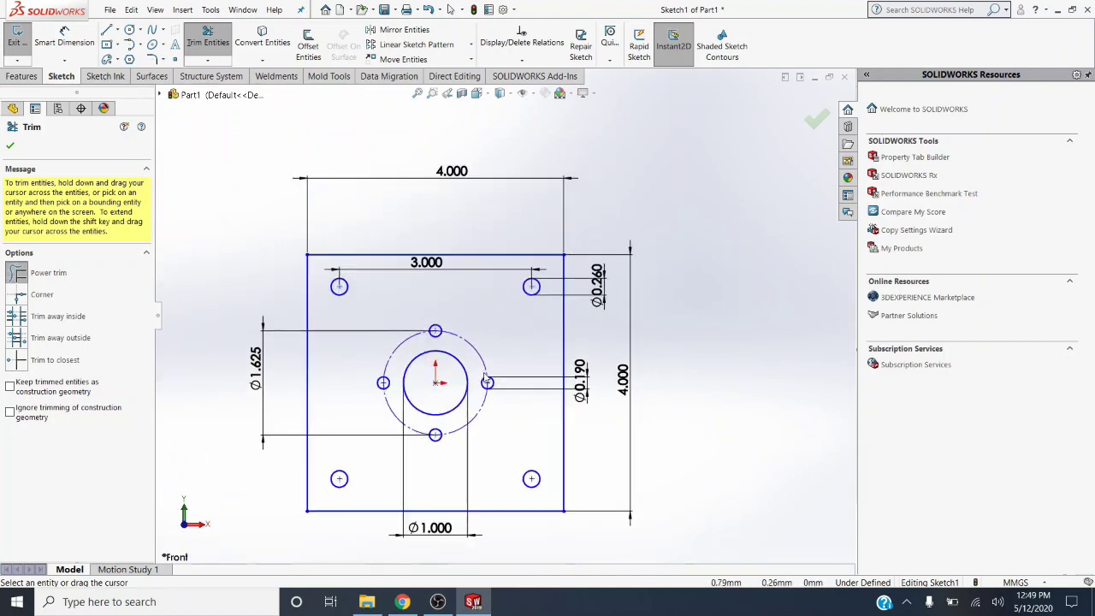
scroll(484, 377, up, 1)
scroll(462, 359, down, 1)
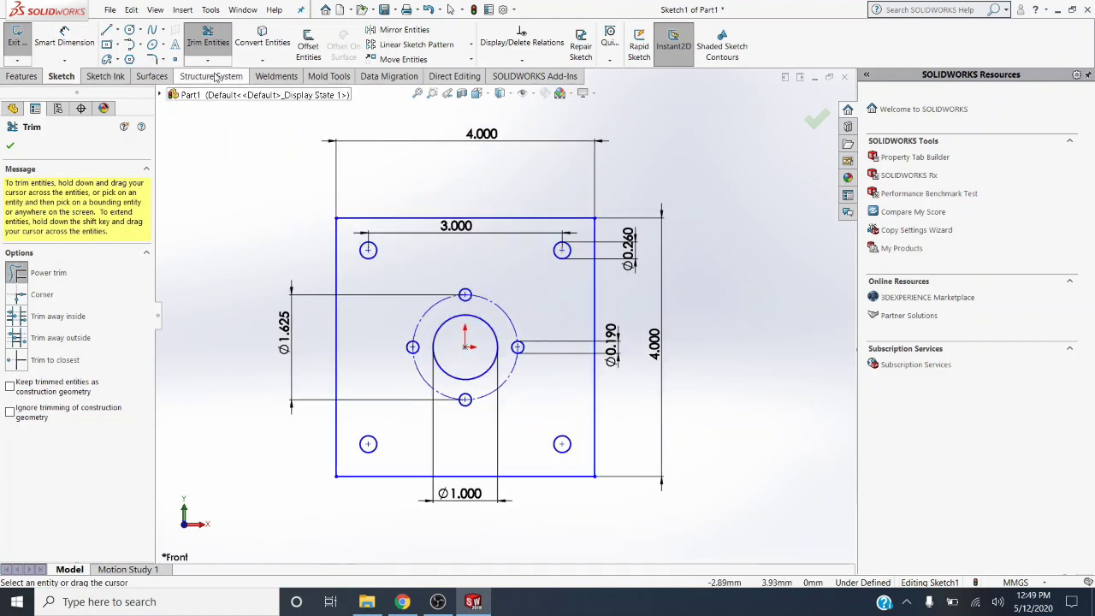
click(208, 43)
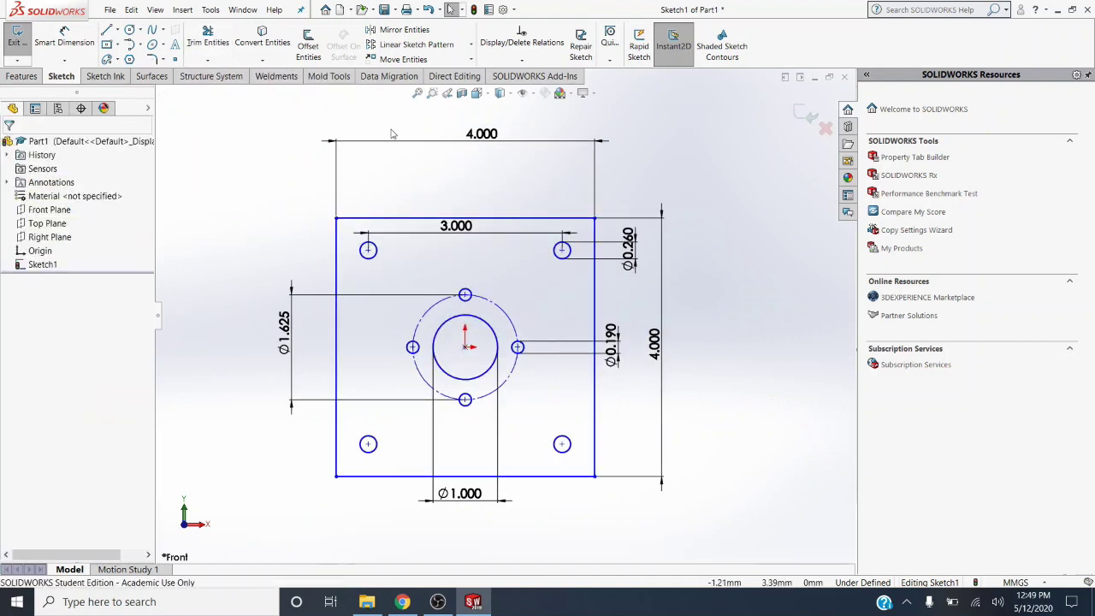
Move the top 4.000 dimension down and pull the Ø0.260 and Ø0.190 dimensions toward their holes.
drag(462, 145, 462, 179)
drag(631, 256, 587, 304)
mouse_move(614, 346)
mouse_down()
mouse_move(557, 343)
mouse_move(534, 308)
mouse_up()
click(58, 171)
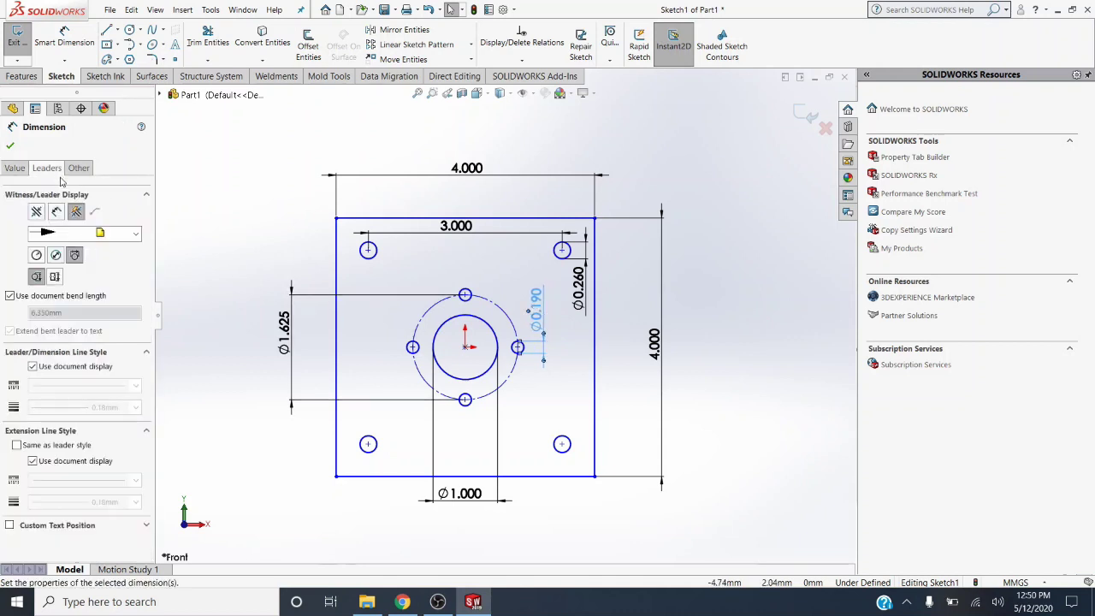
Give the Ø0.190 dimension a shortened leader with no arrowhead.
click(58, 215)
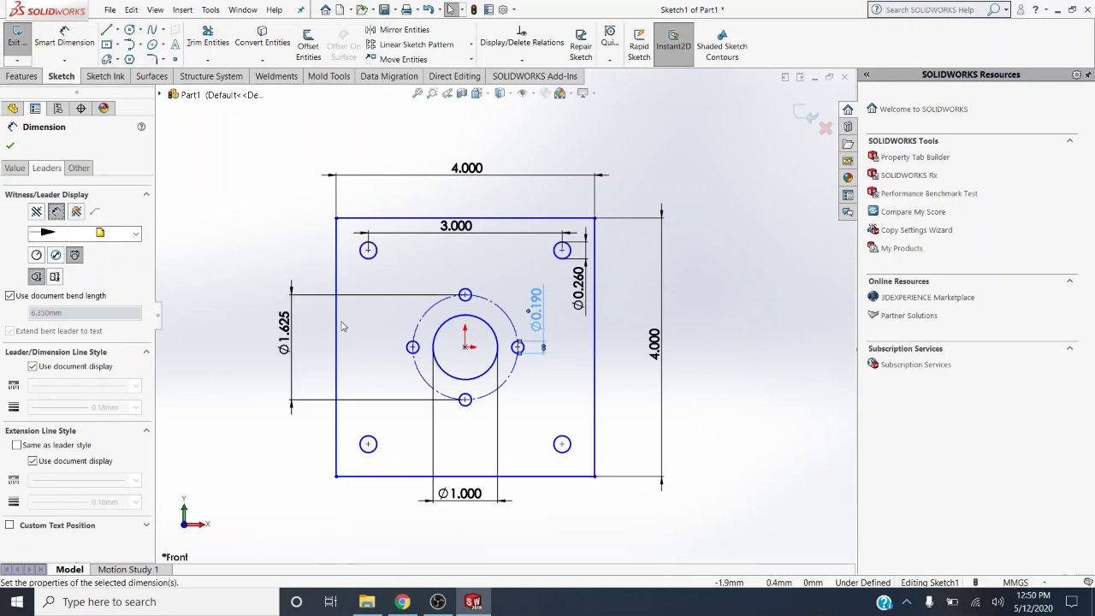
click(94, 234)
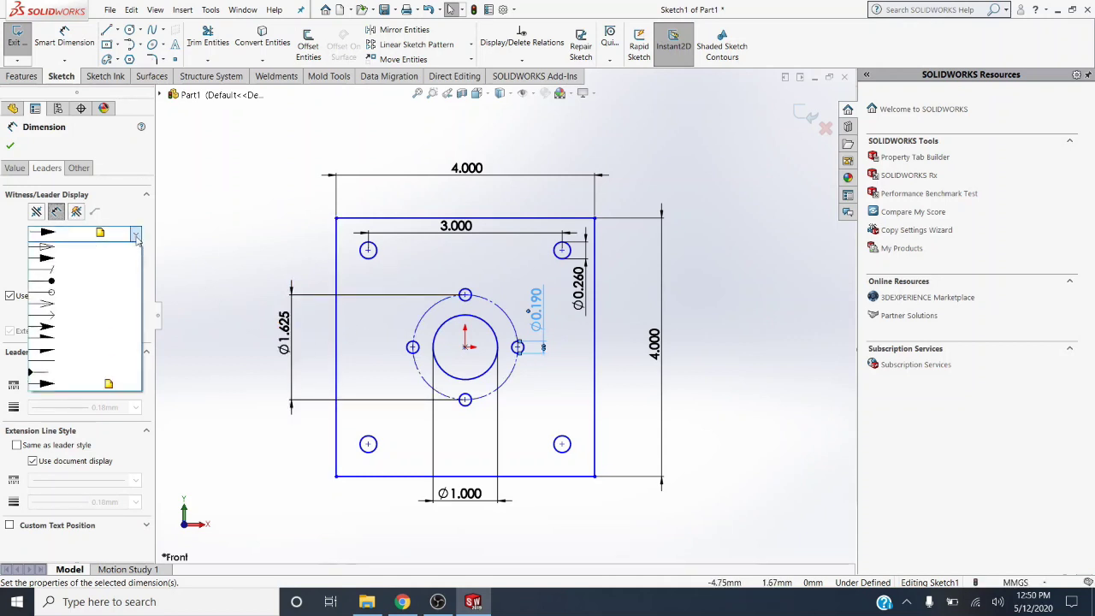
click(93, 364)
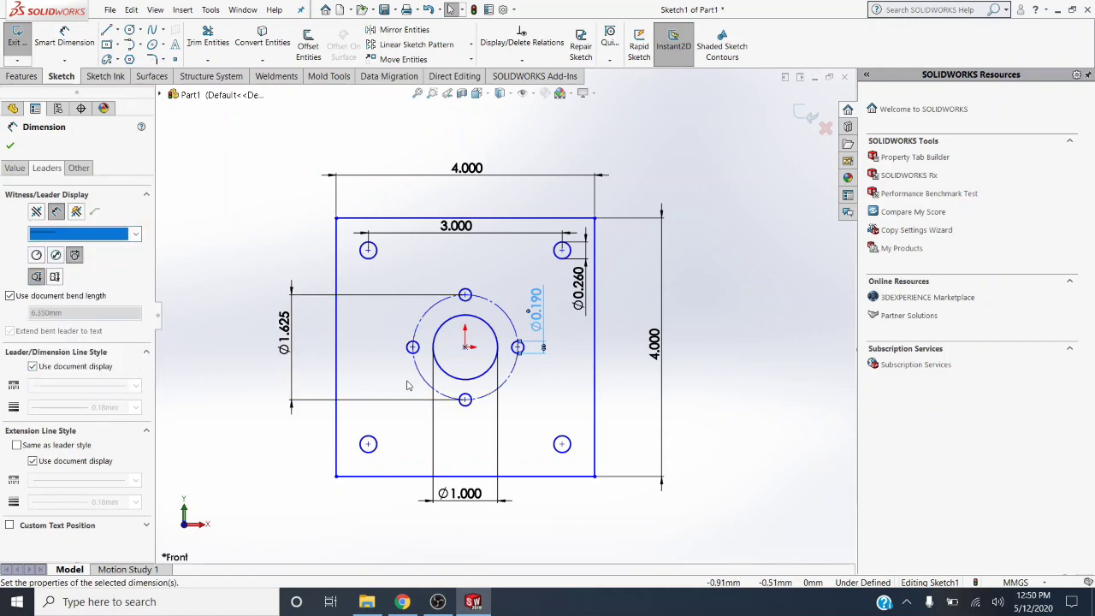
Show Ø1.625 as an arrowless diameter leader across the circle, labelled left of the plate.
click(293, 402)
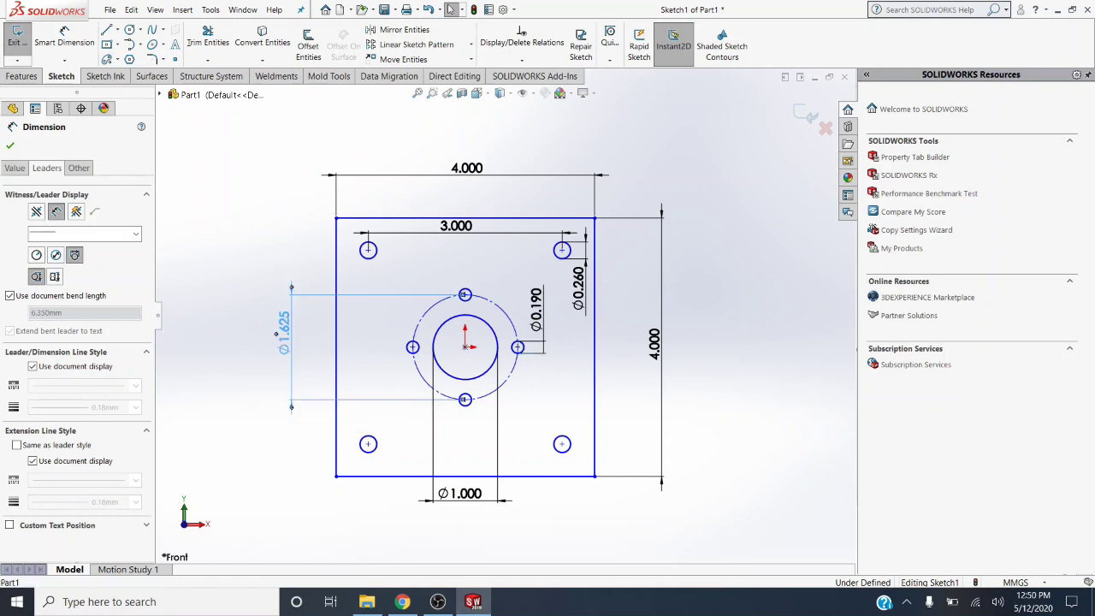
click(120, 238)
click(98, 369)
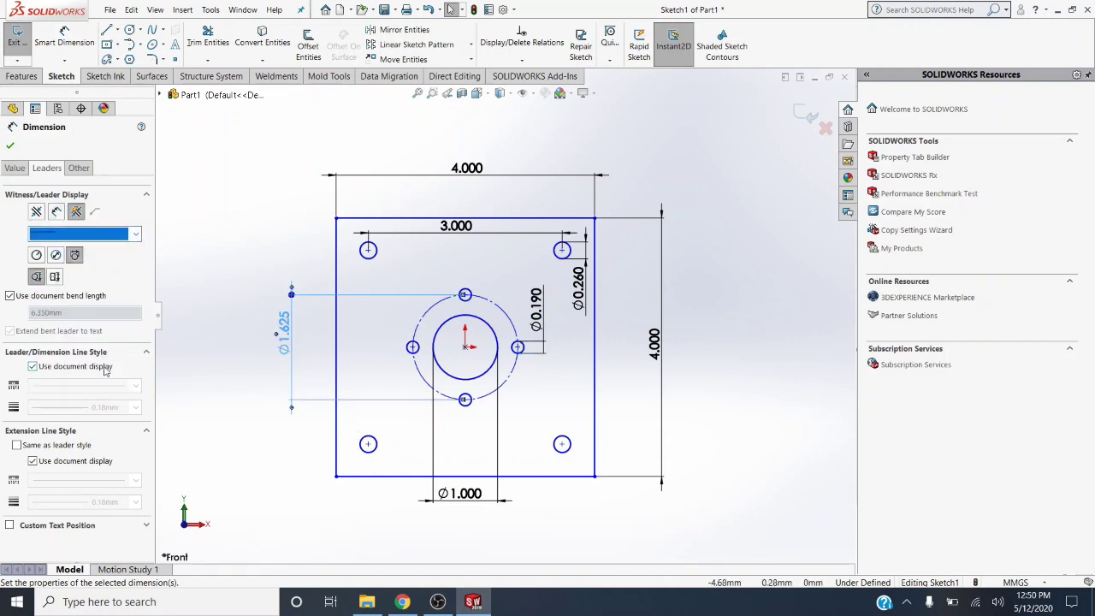
click(55, 213)
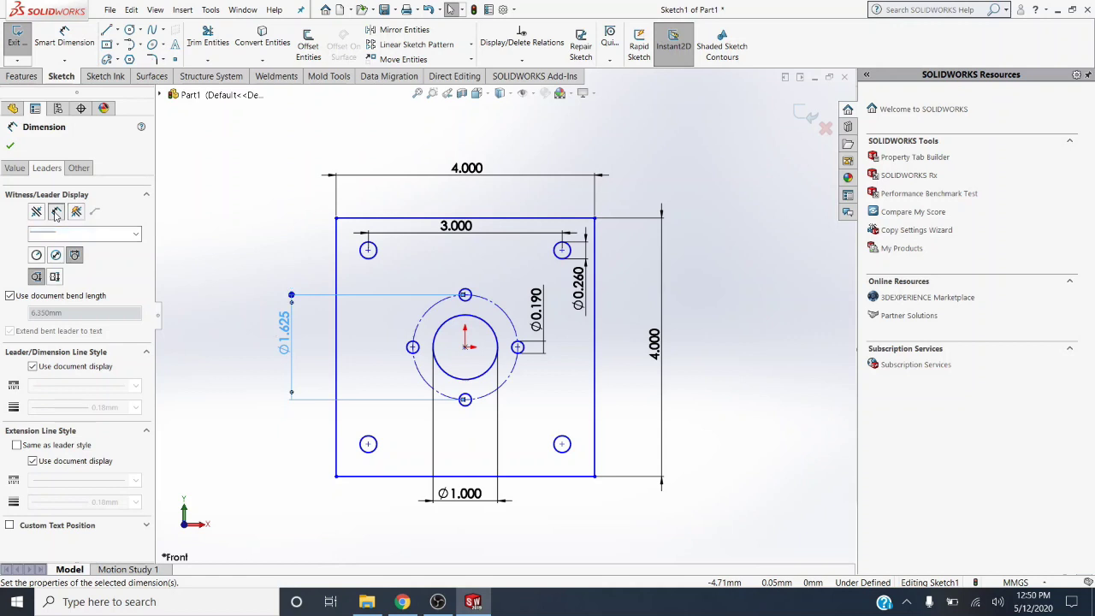
click(37, 256)
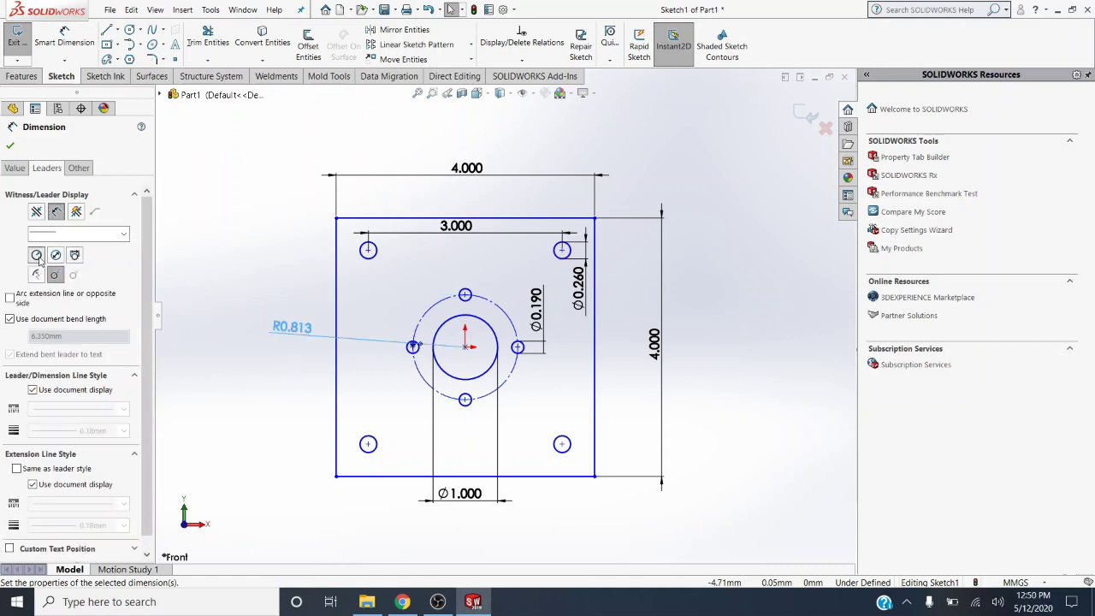
click(76, 255)
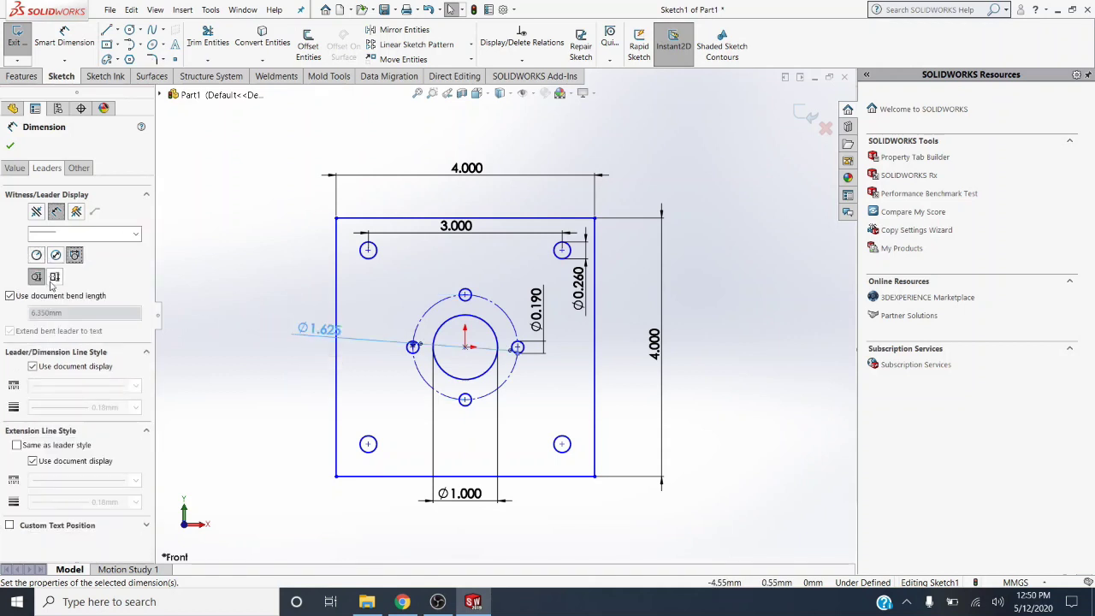
click(56, 278)
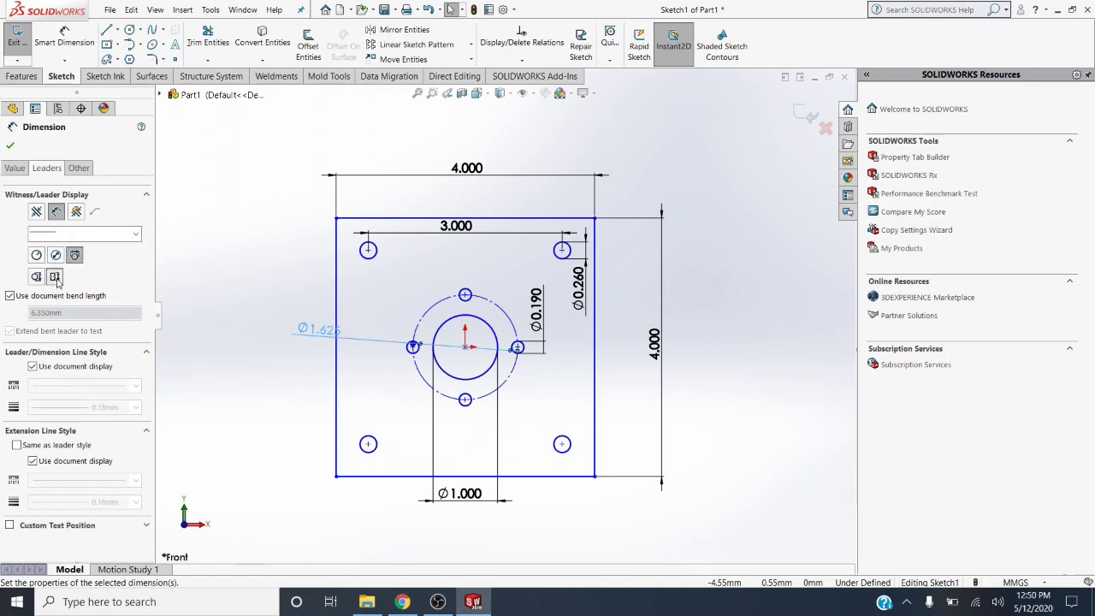
click(290, 330)
click(288, 331)
drag(359, 345, 299, 352)
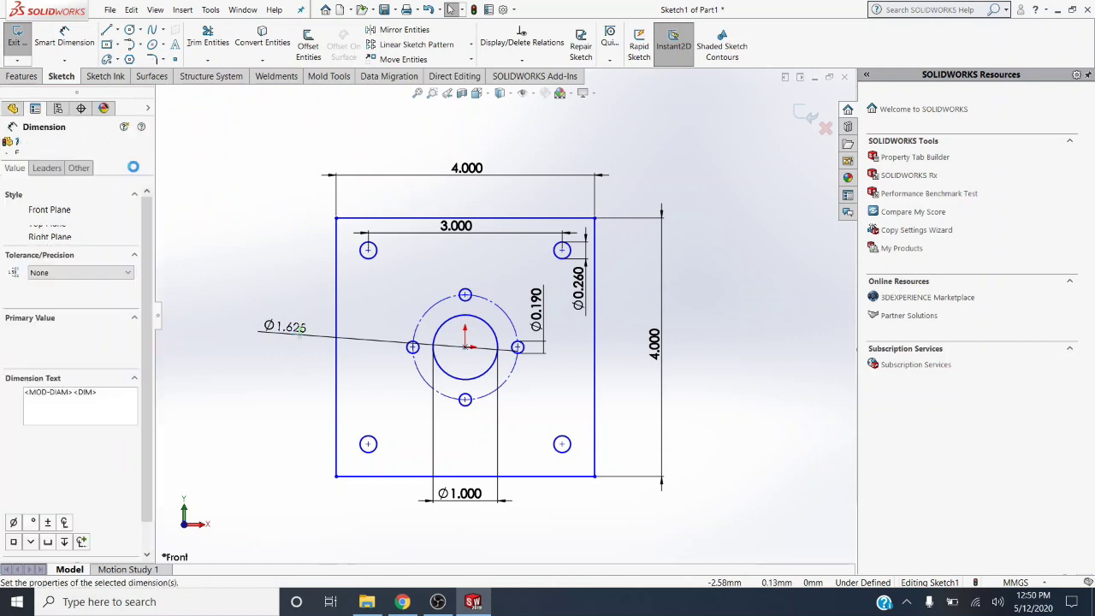
click(227, 253)
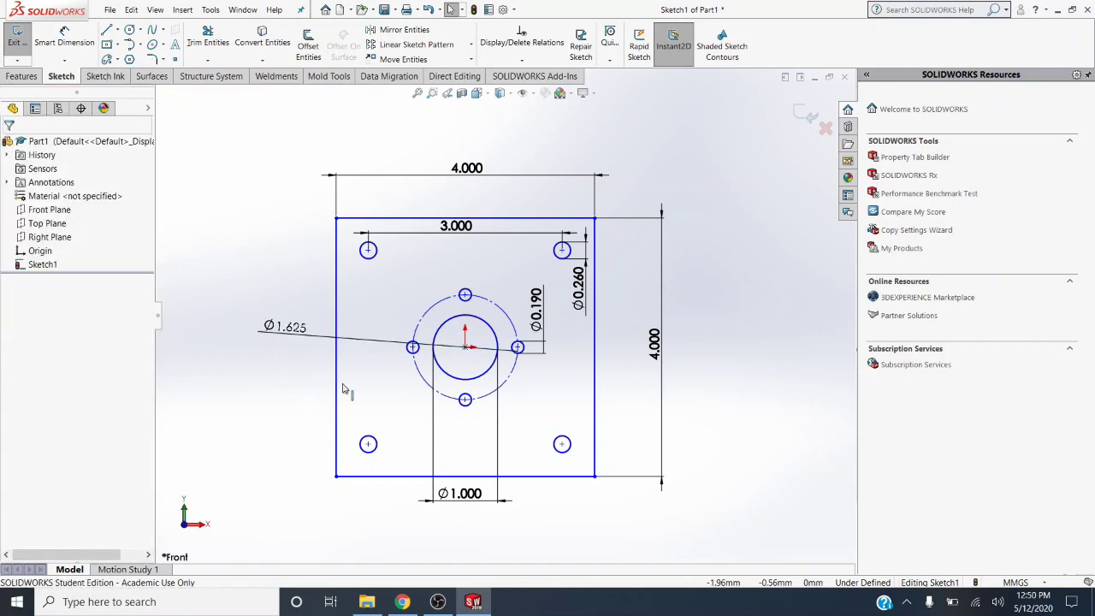
Move the Ø1.000 dimension closer to the plate and give its leader plain no-arrow lines.
drag(460, 493, 469, 453)
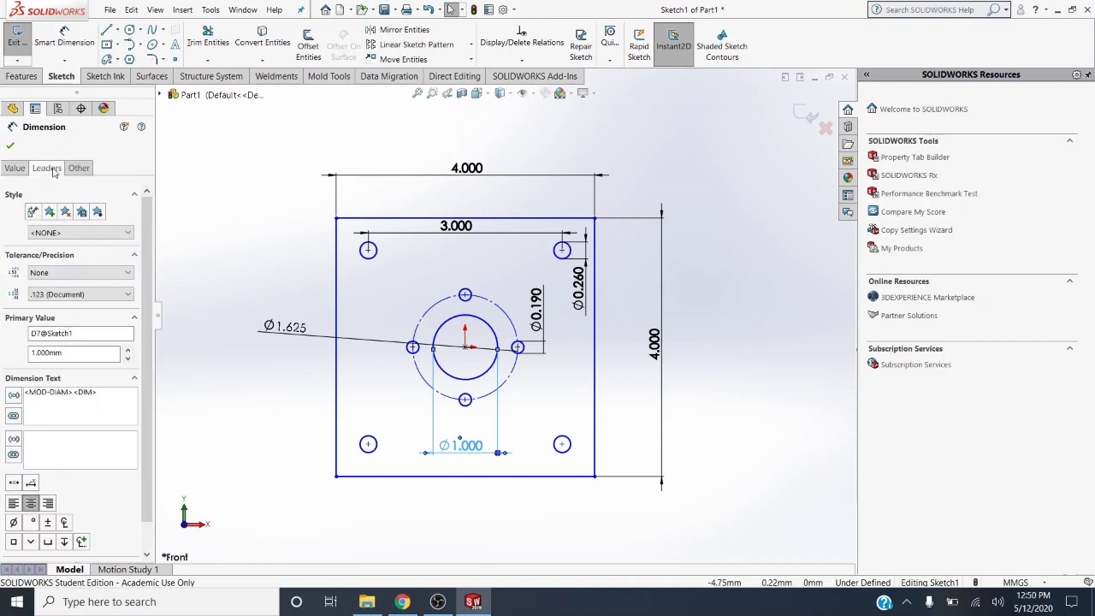
click(47, 168)
click(68, 234)
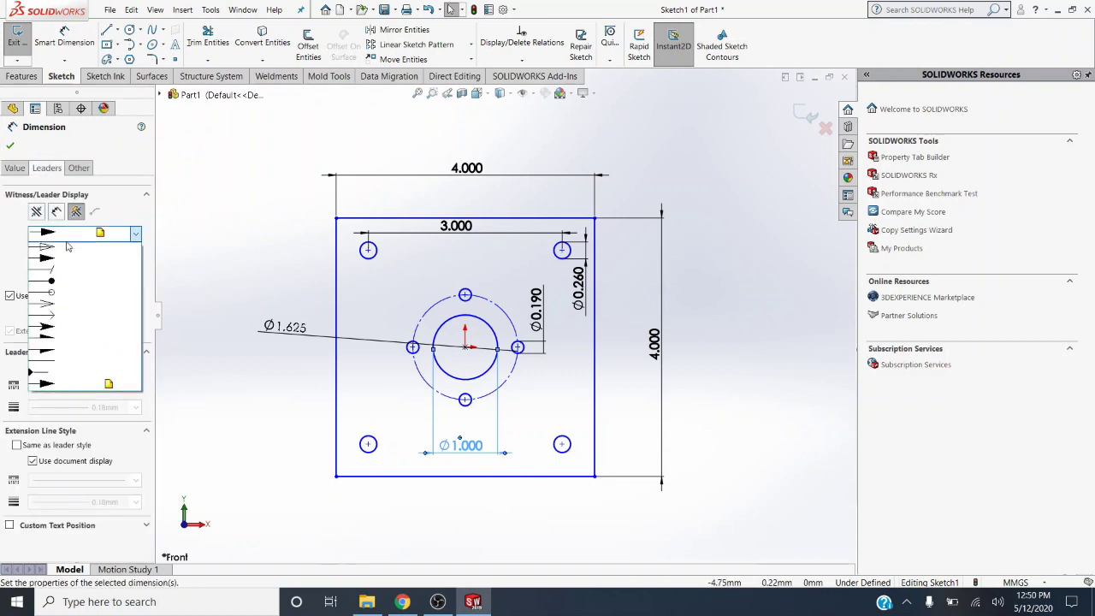
click(72, 362)
click(57, 211)
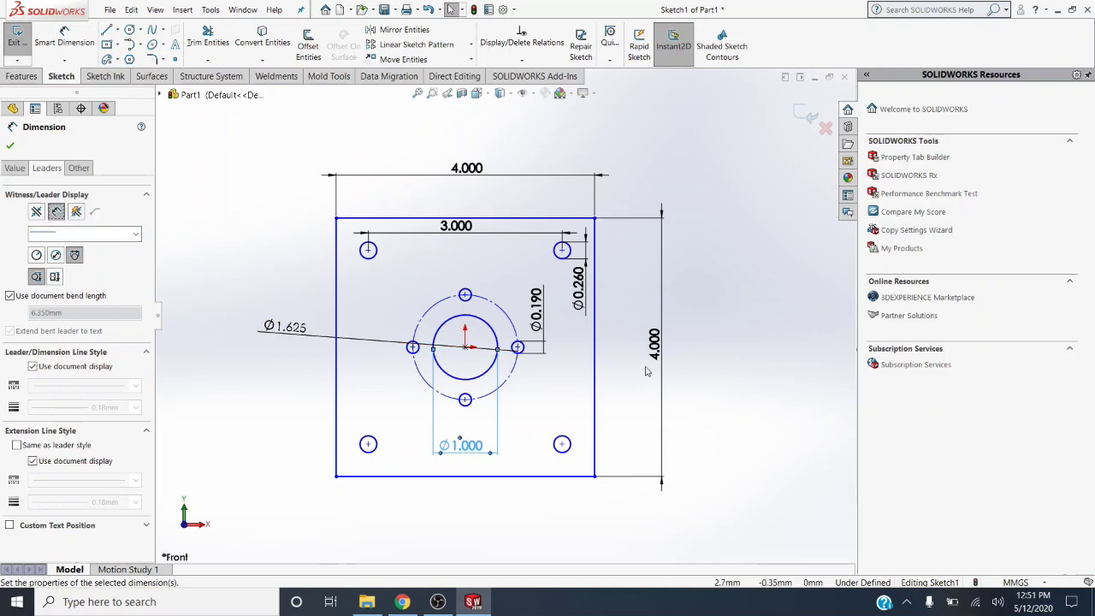
Pull the vertical 4.000 dimension nearer the plate with inside arrows and a no-arrow style.
drag(655, 348, 634, 351)
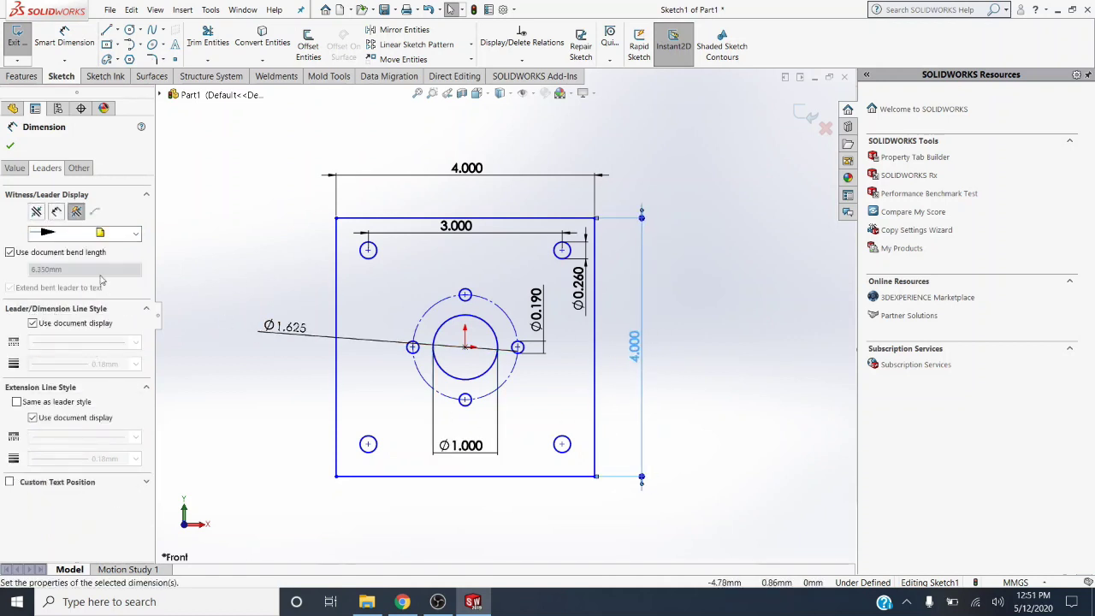
click(56, 212)
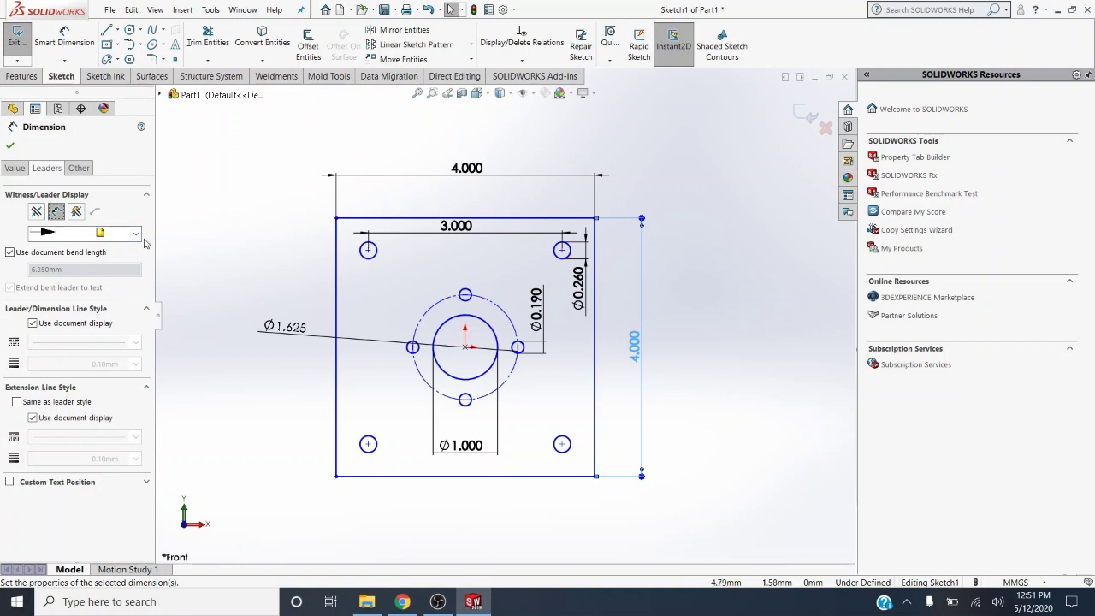
click(134, 234)
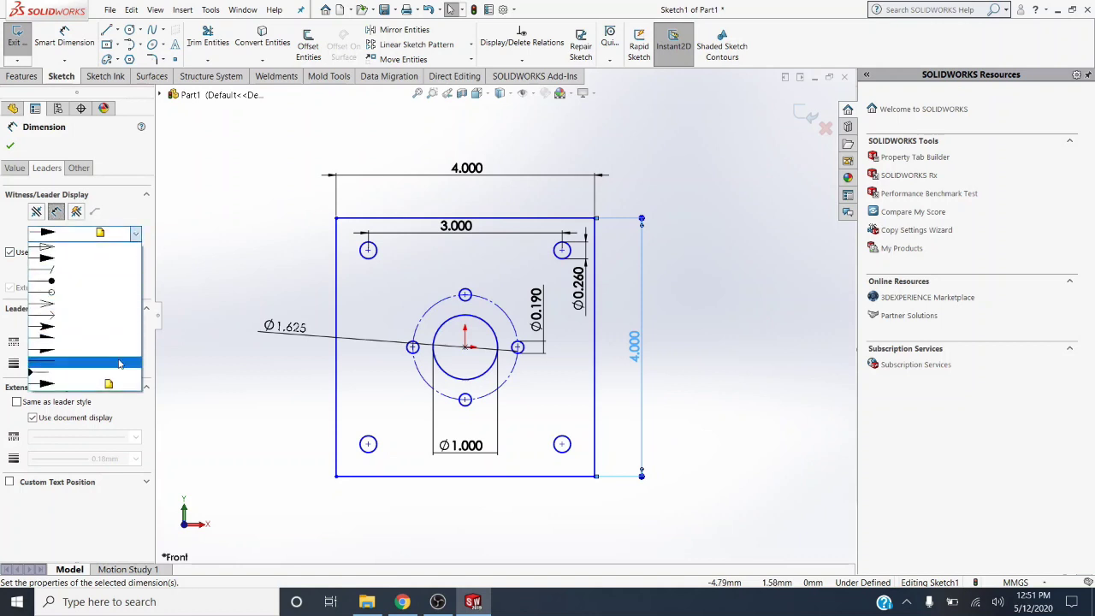
click(120, 360)
mouse_move(633, 344)
mouse_down()
mouse_move(616, 342)
mouse_move(628, 341)
mouse_up()
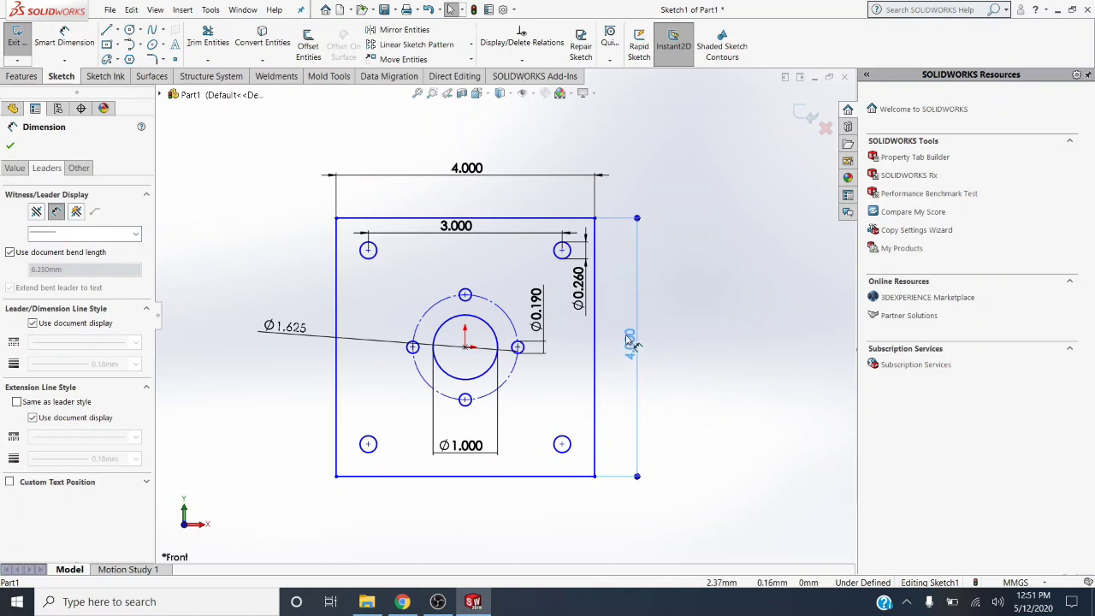
Bring the top 4.000 dimension down to the plate with a no-arrow style and inside placement.
drag(488, 180, 481, 190)
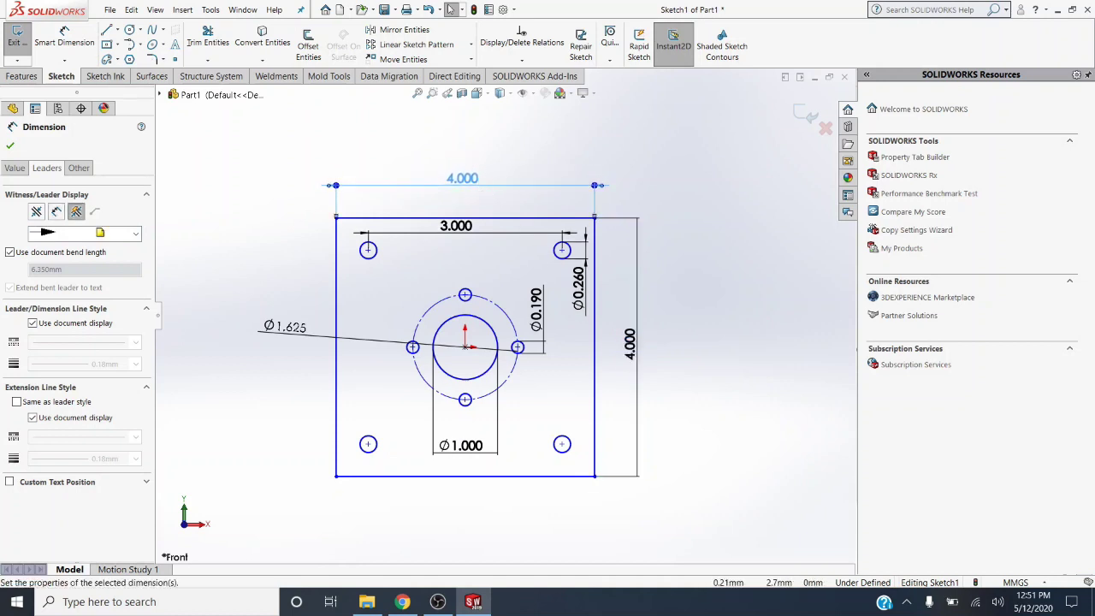
click(79, 234)
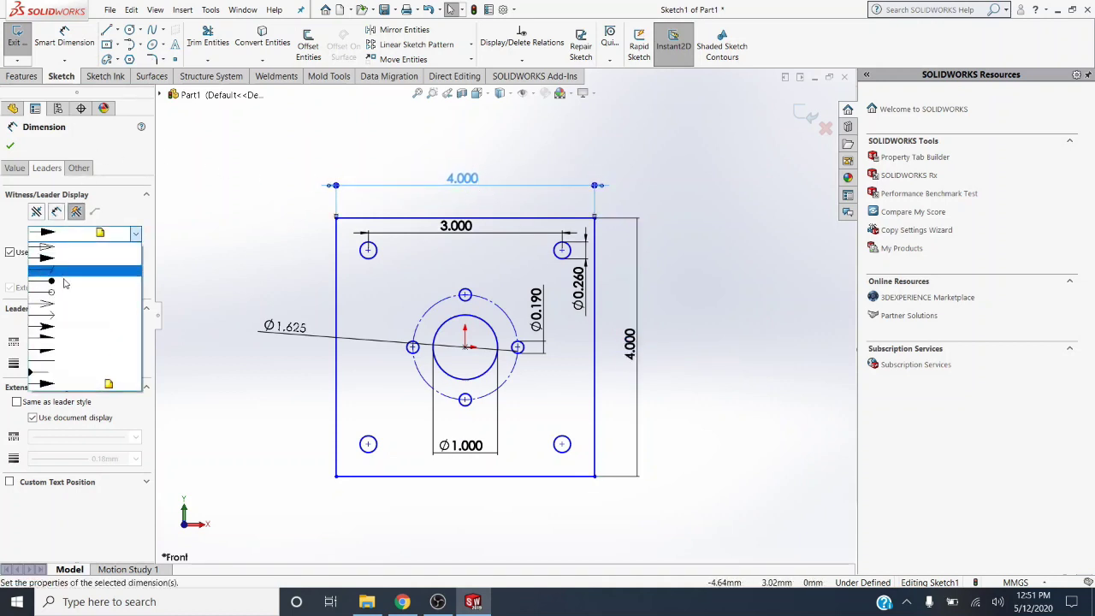
click(74, 366)
click(57, 212)
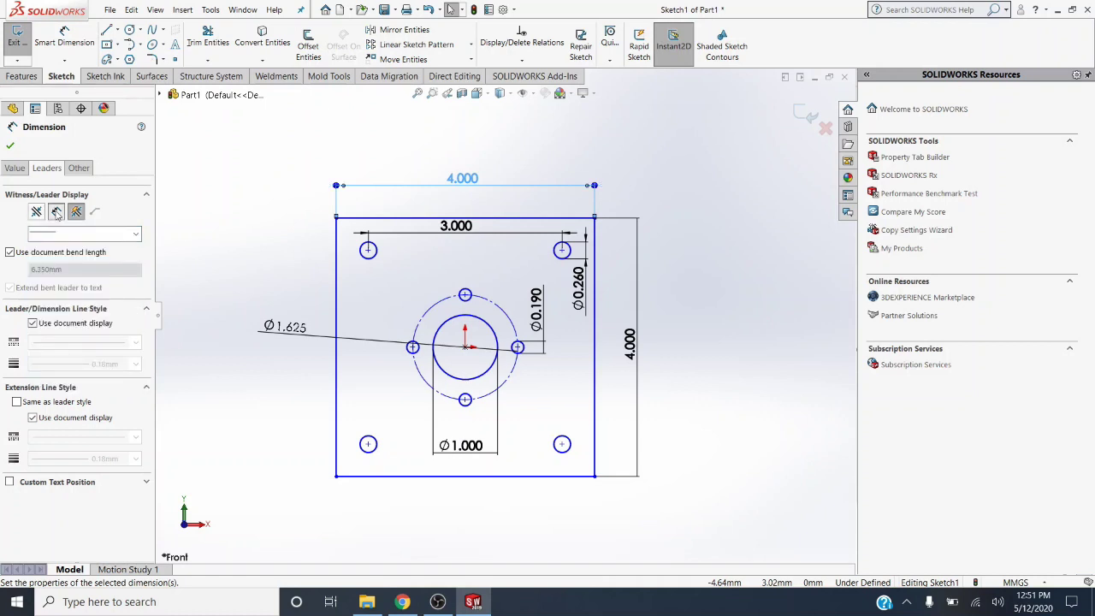